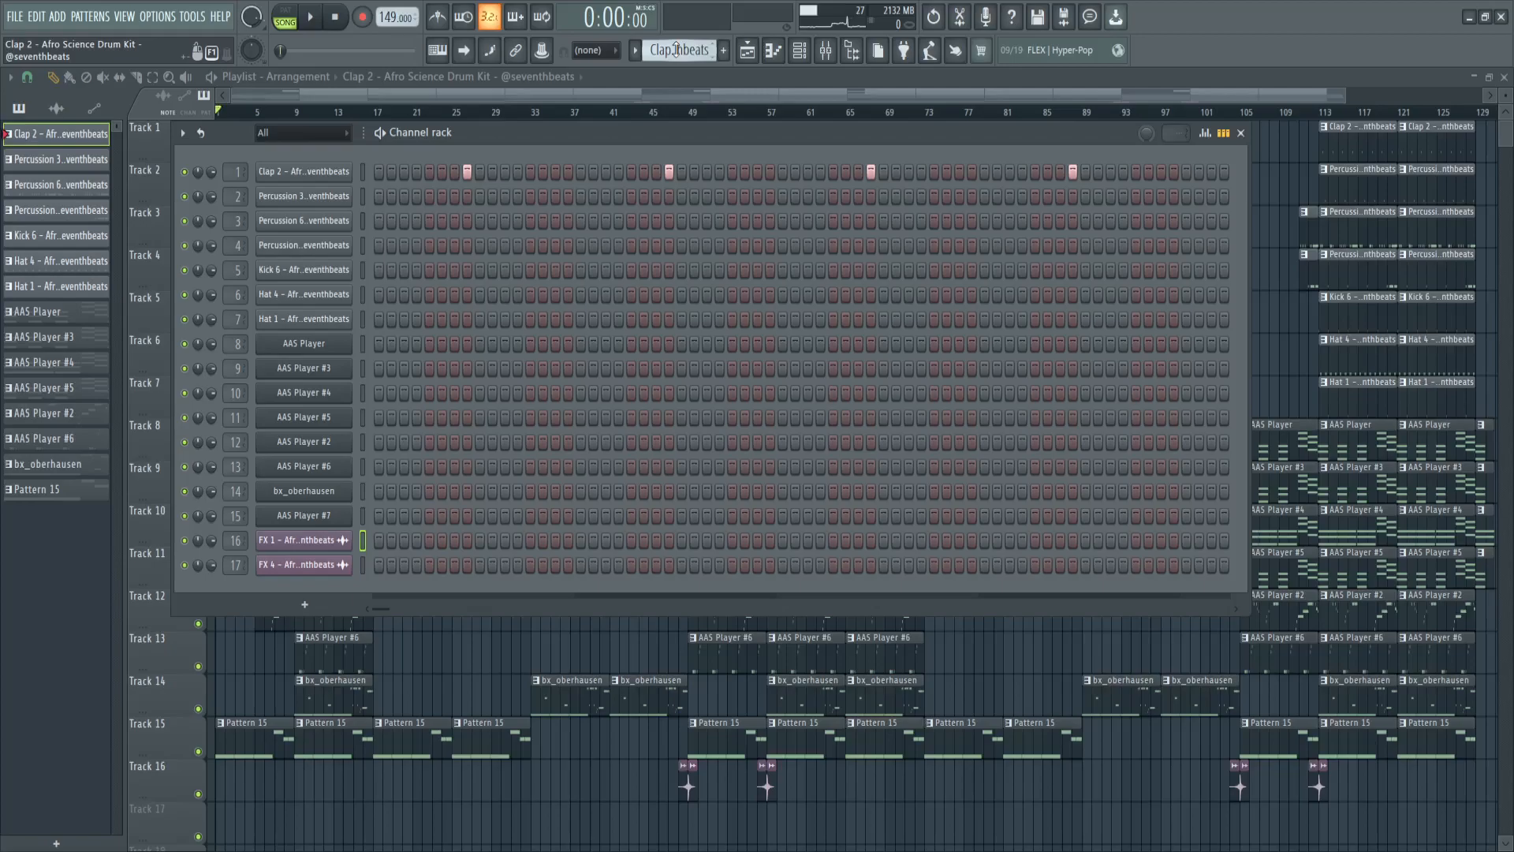
# - Play the arrangement and add one FX 1 clip and one FX 4 clip side by side on Track 16 around bar 17
pyautogui.click(1241, 132)
pyautogui.press('space')
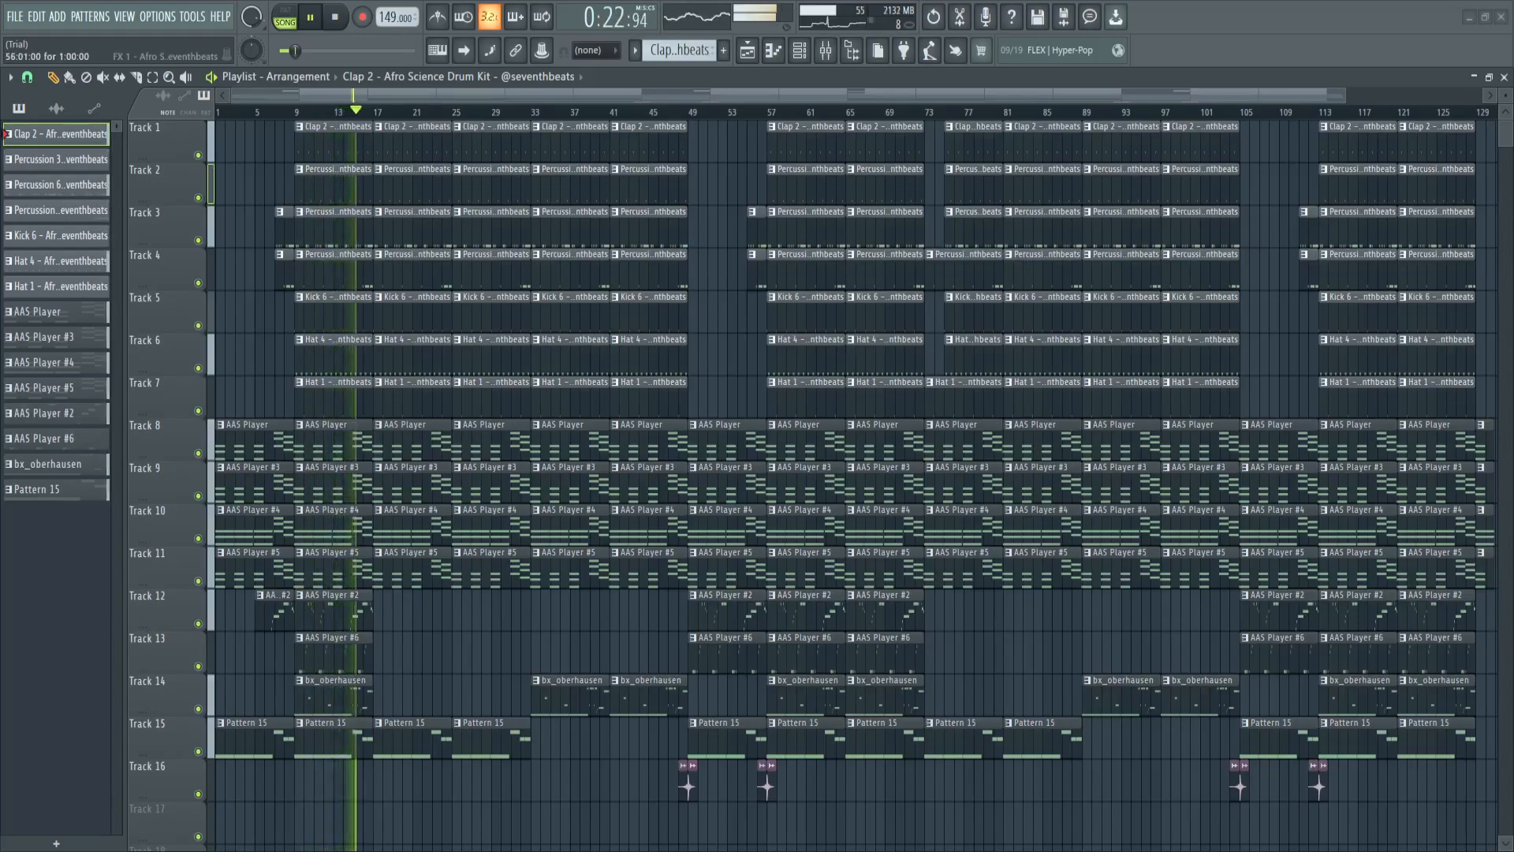
pyautogui.click(760, 784)
pyautogui.click(368, 783)
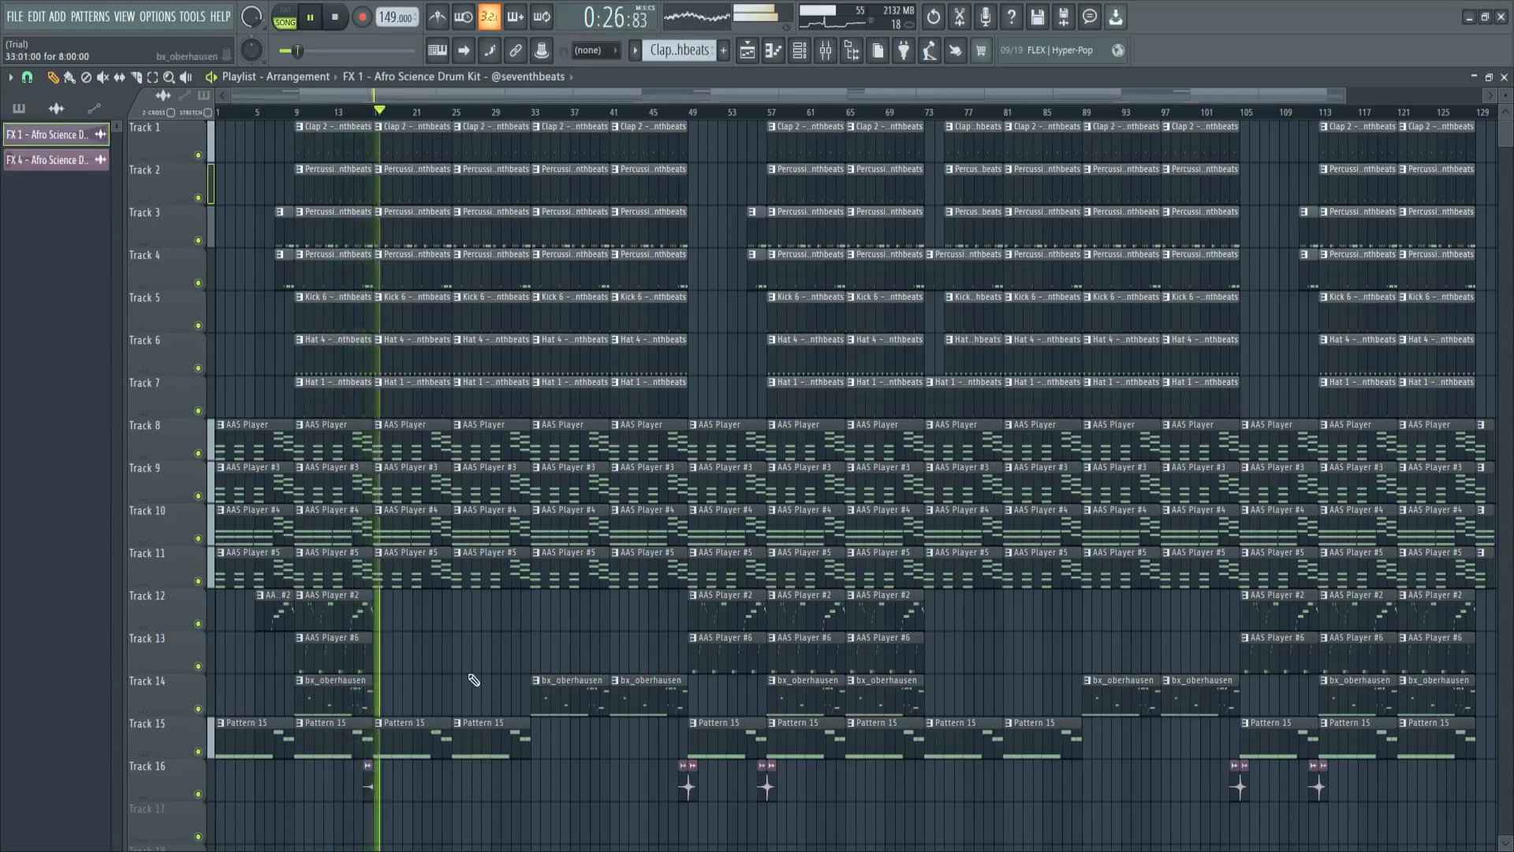
pyautogui.click(772, 777)
pyautogui.click(371, 783)
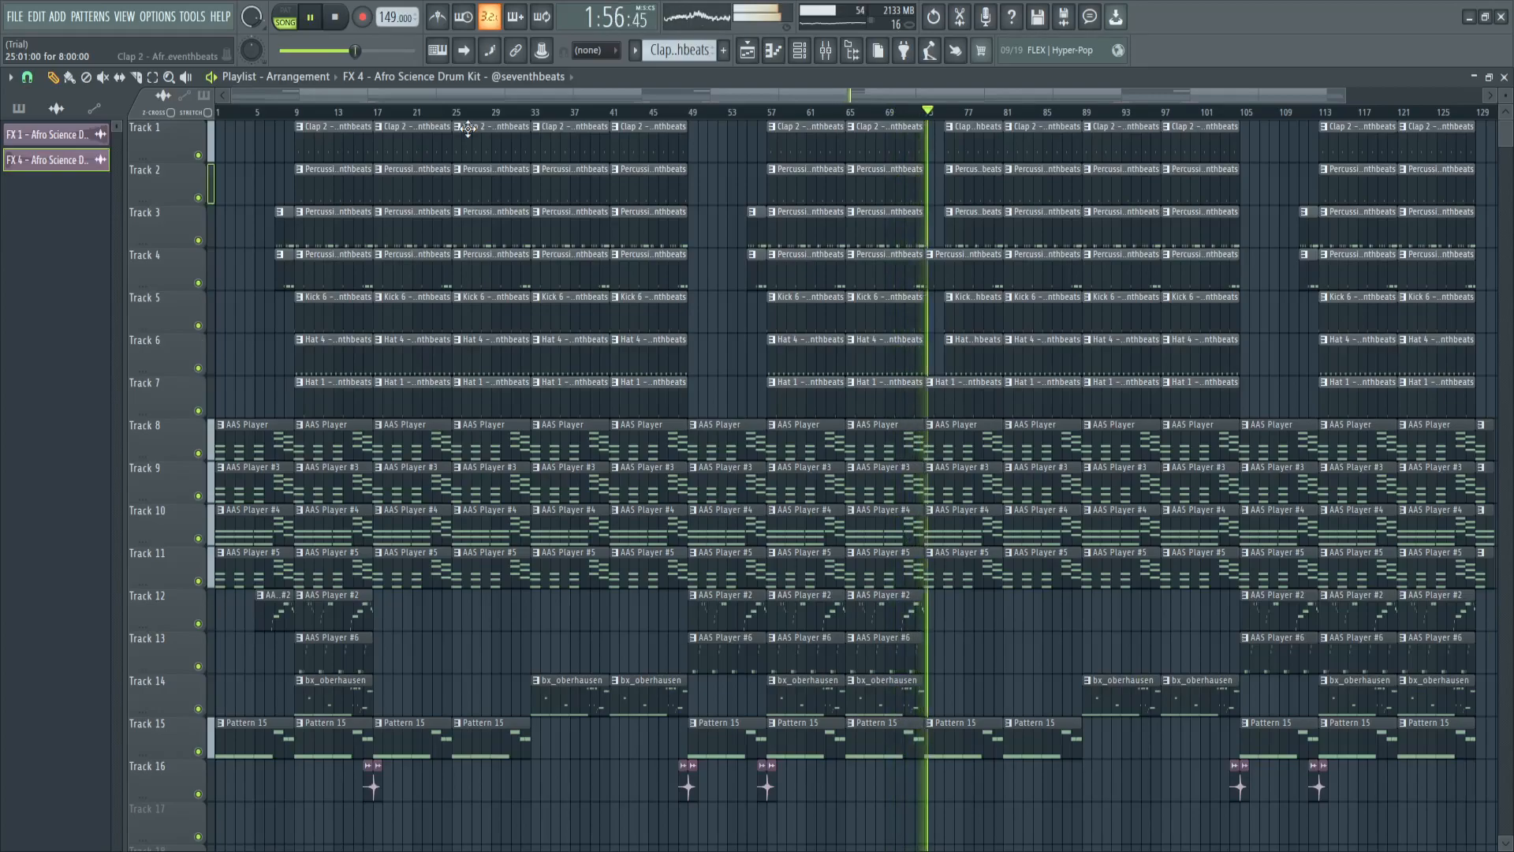
pyautogui.press('space')
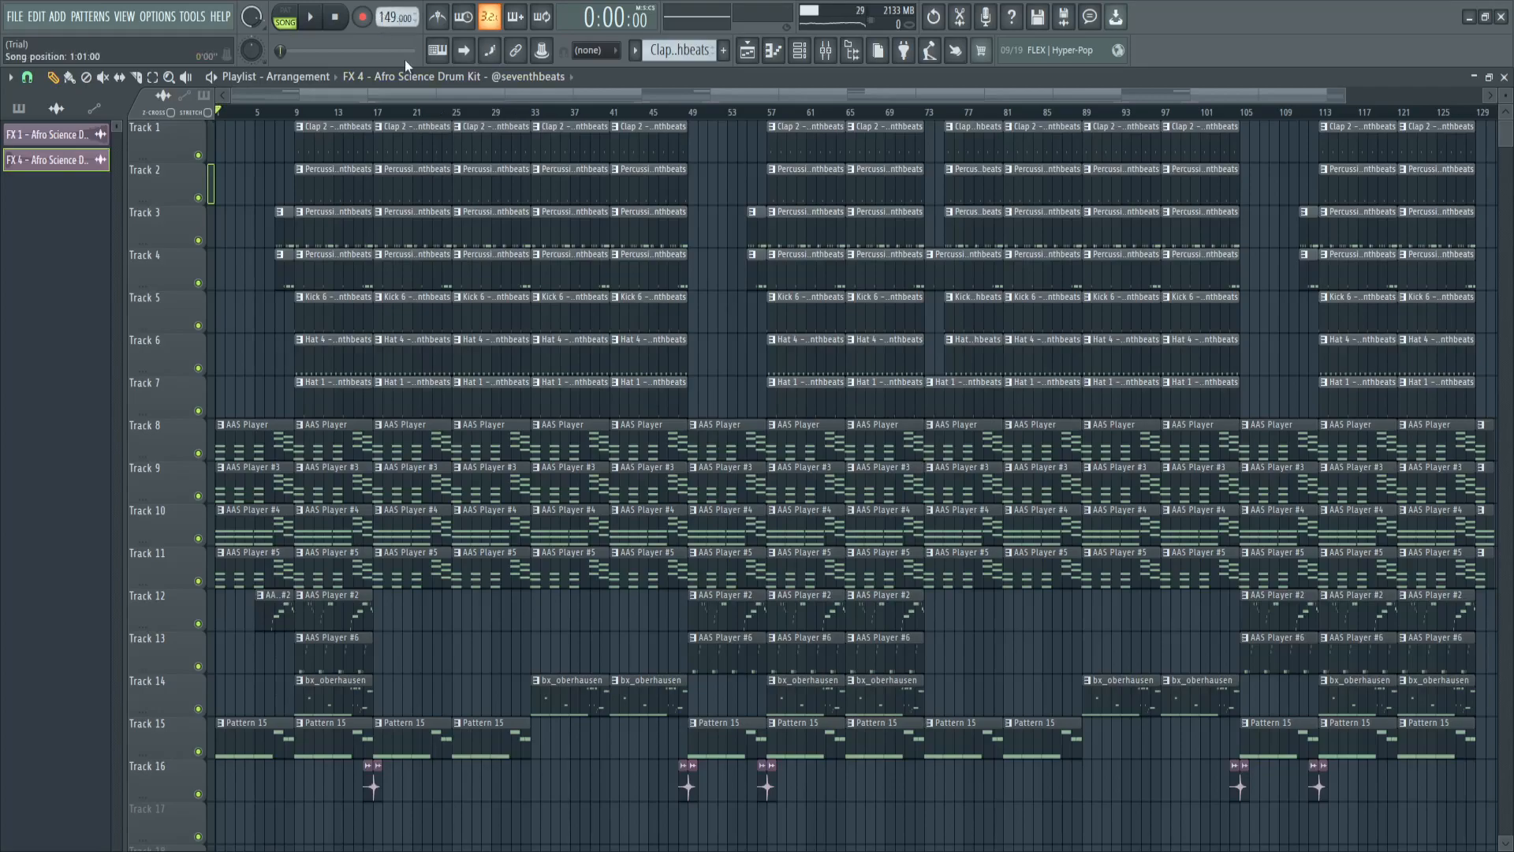
# - Select bar 57 to bar 73 as the playlist loop range and listen to the soloed Clap 2 pattern with the channel rack open
pyautogui.click(799, 50)
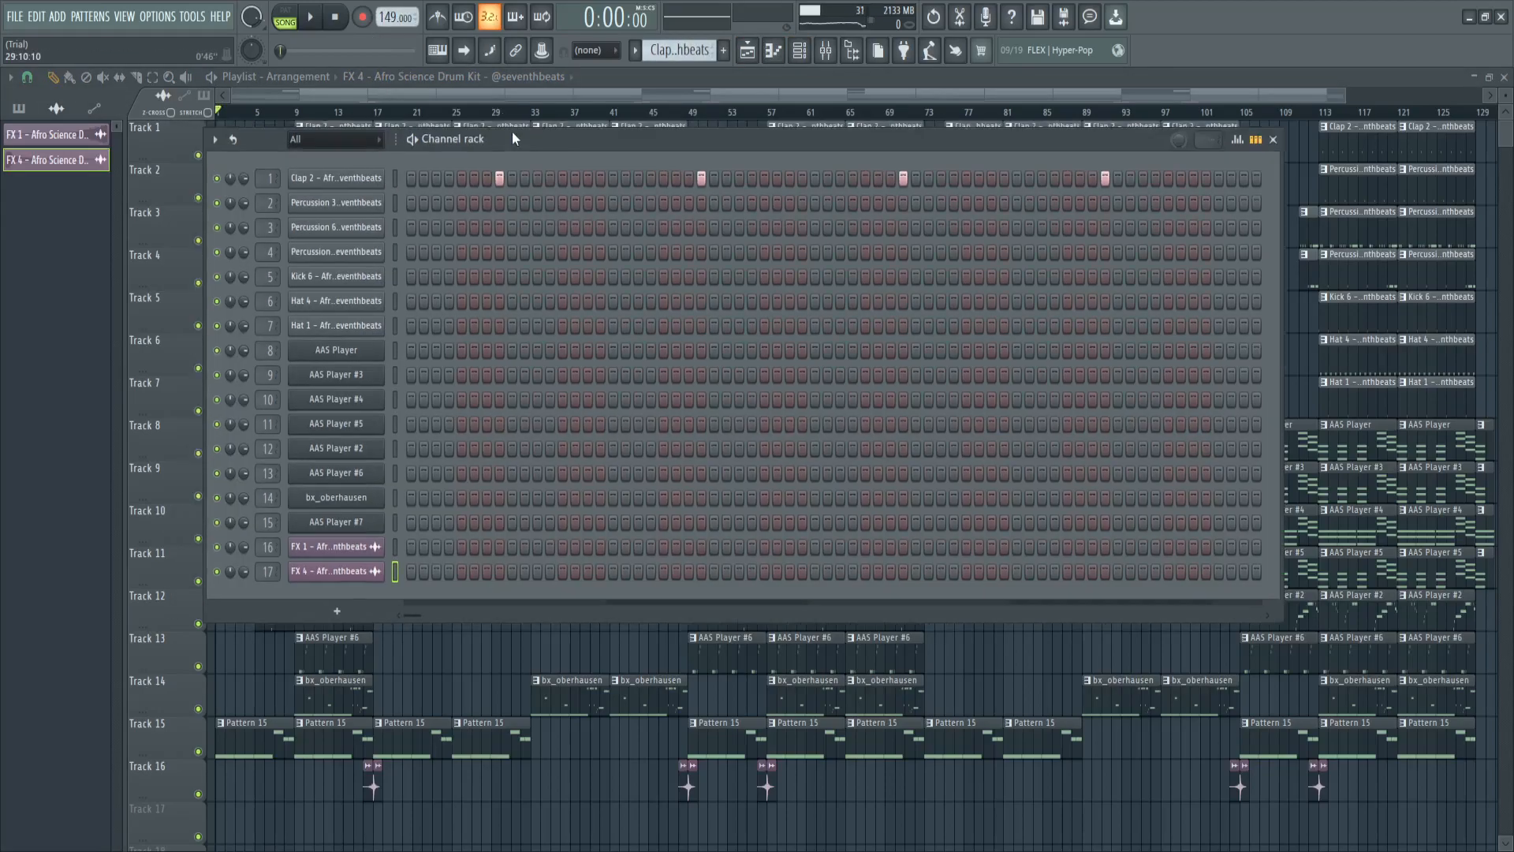
pyautogui.moveTo(513, 131); pyautogui.dragTo(589, 159)
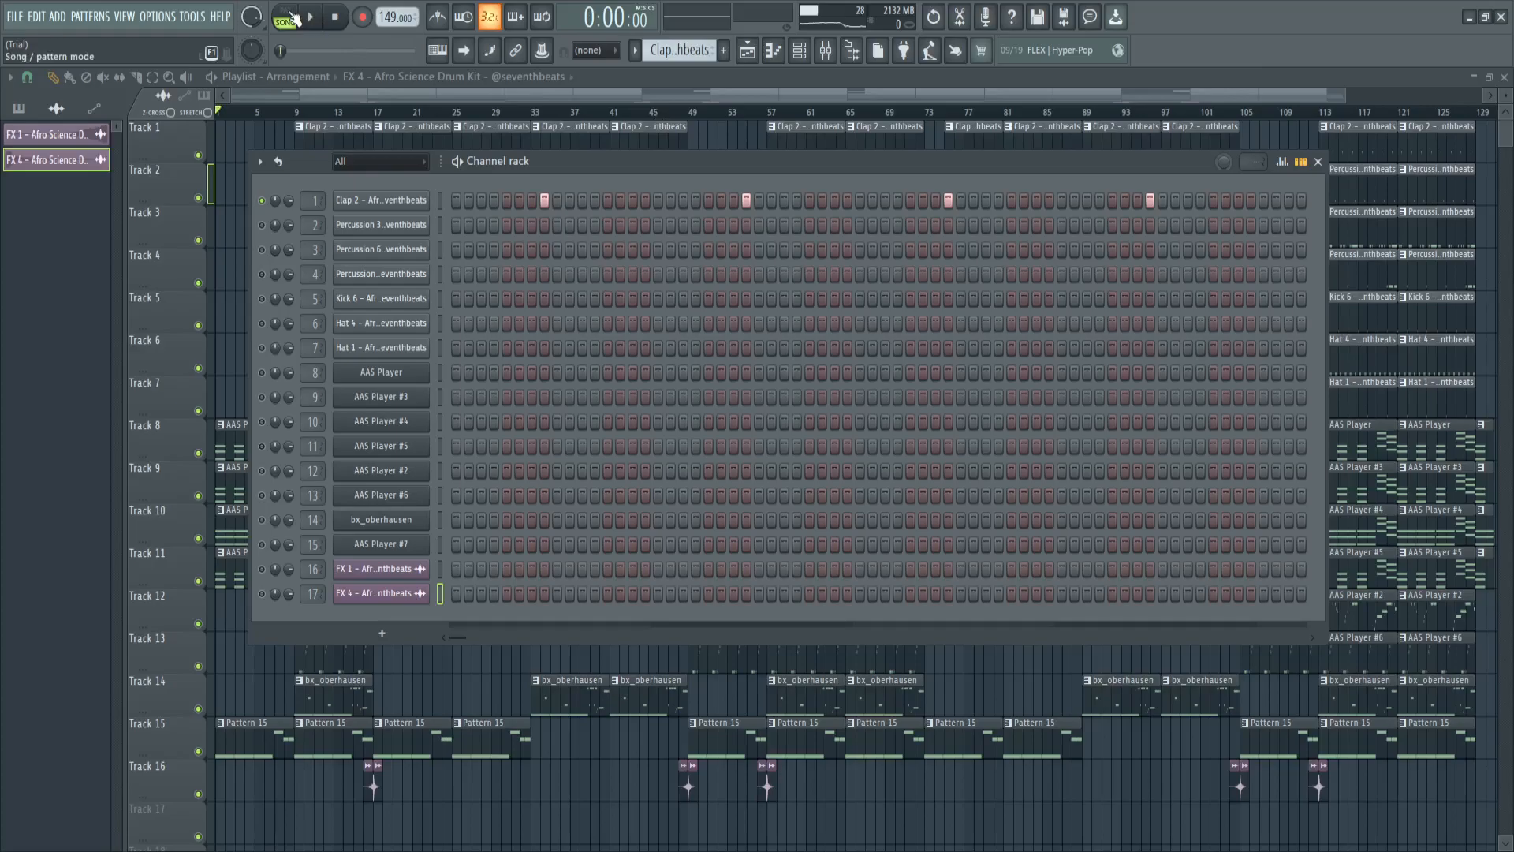
pyautogui.press('F6')
pyautogui.moveTo(769, 113); pyautogui.dragTo(915, 167)
pyautogui.press('space')
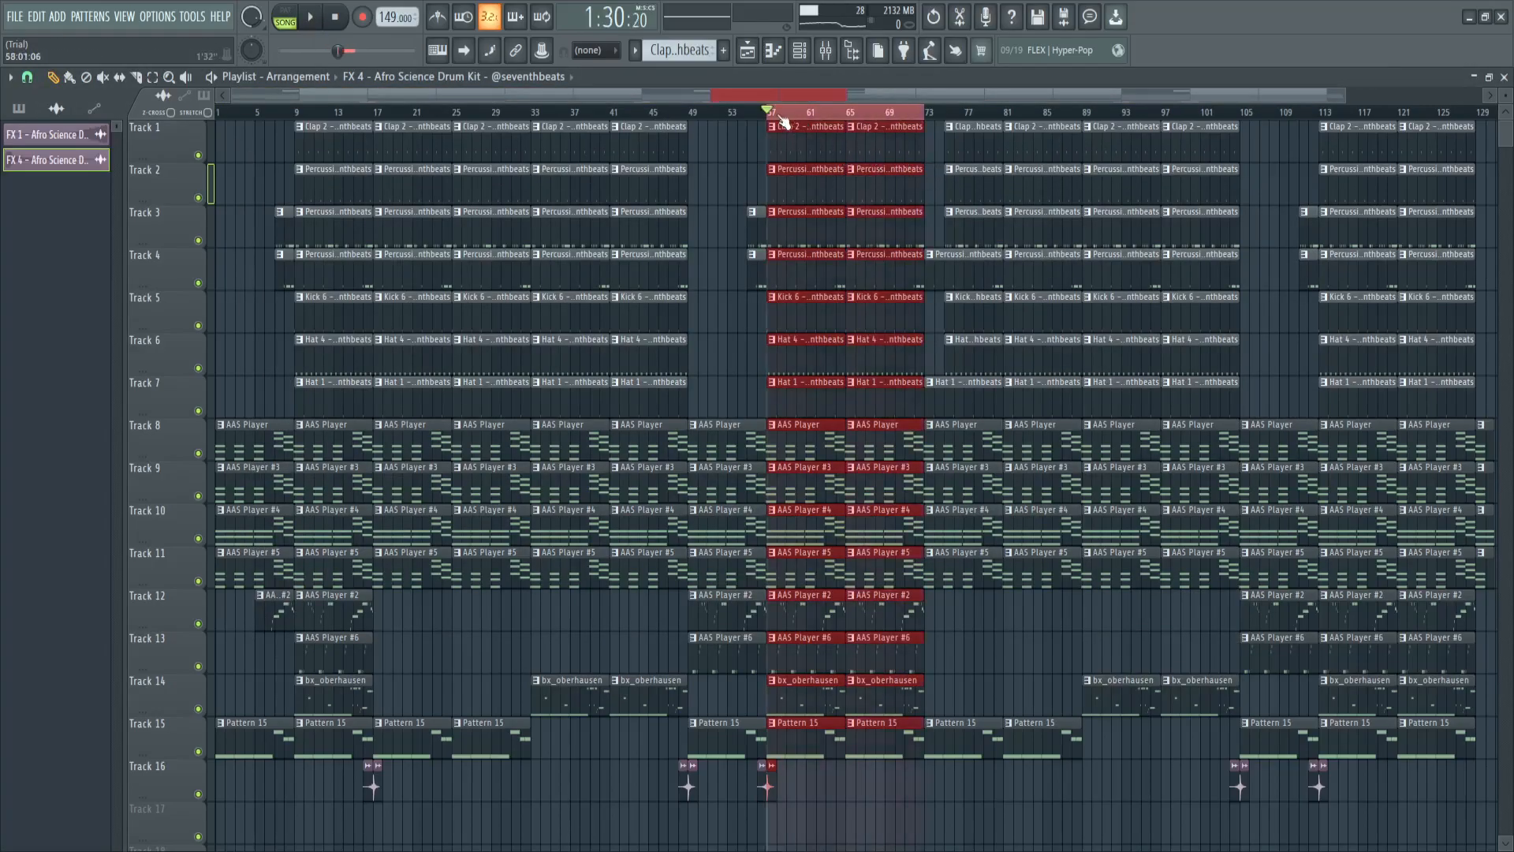
pyautogui.click(800, 53)
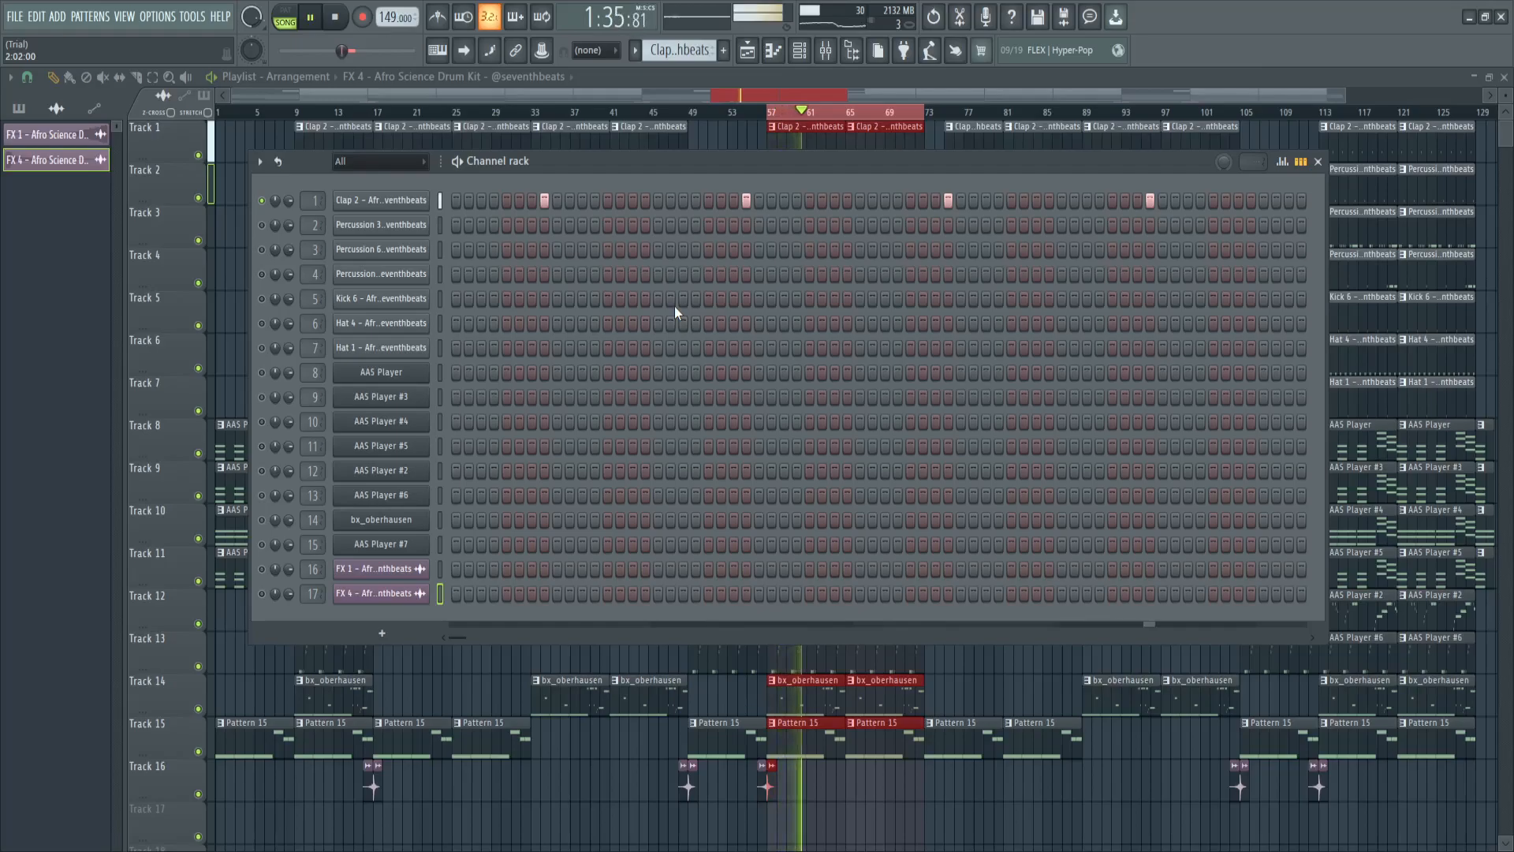
pyautogui.moveTo(754, 161); pyautogui.dragTo(532, 108)
pyautogui.press('space')
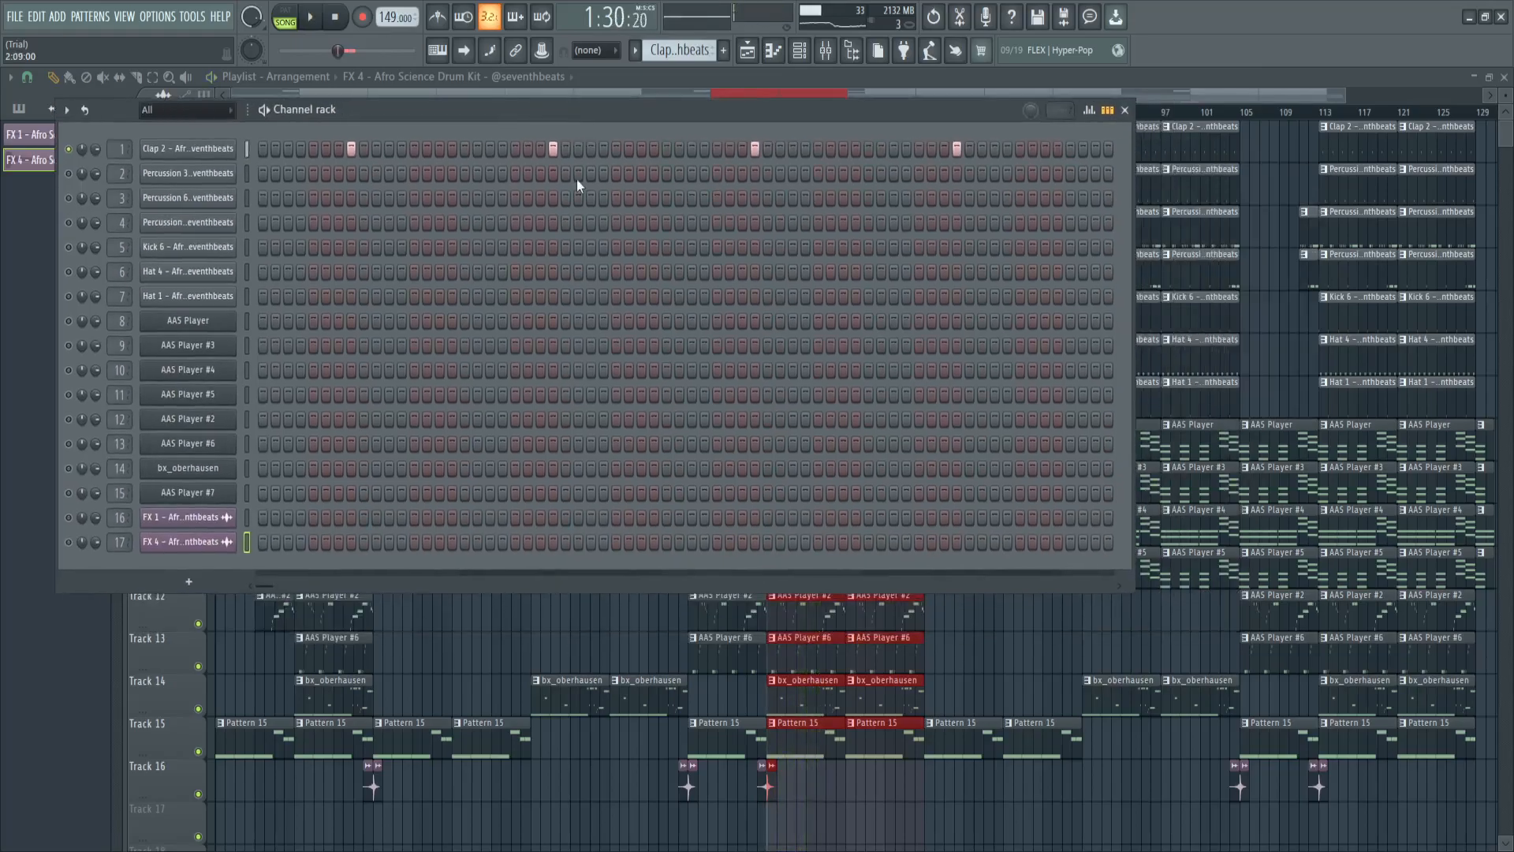
# - Switch to the Percussion 3 pattern, preview its sample, and play the loop with Clap 2 and Percussion 3 enabled
pyautogui.scroll(-1, 686, 43)
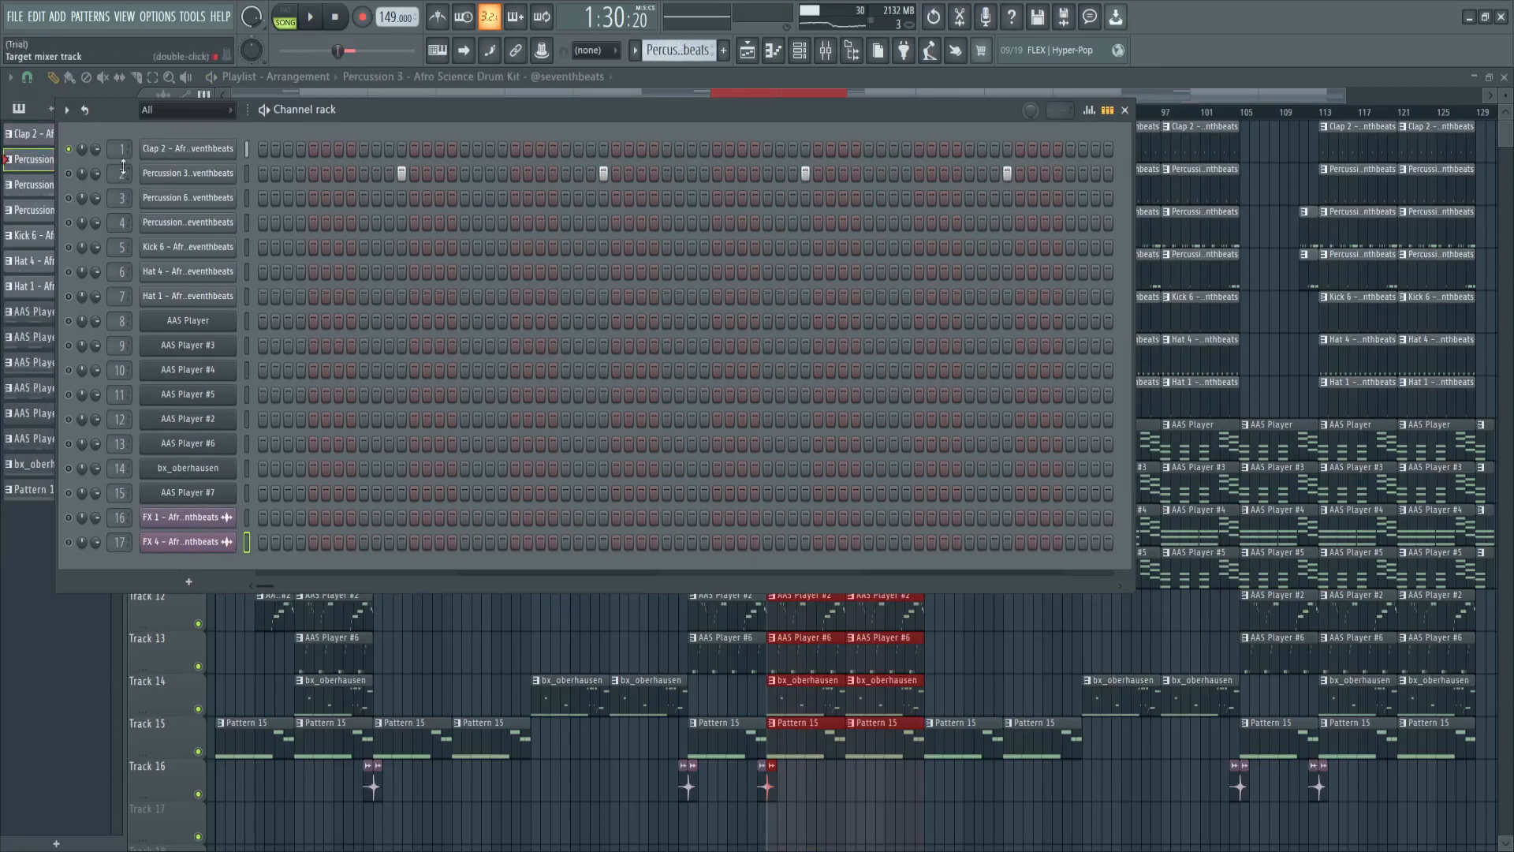
pyautogui.click(161, 174)
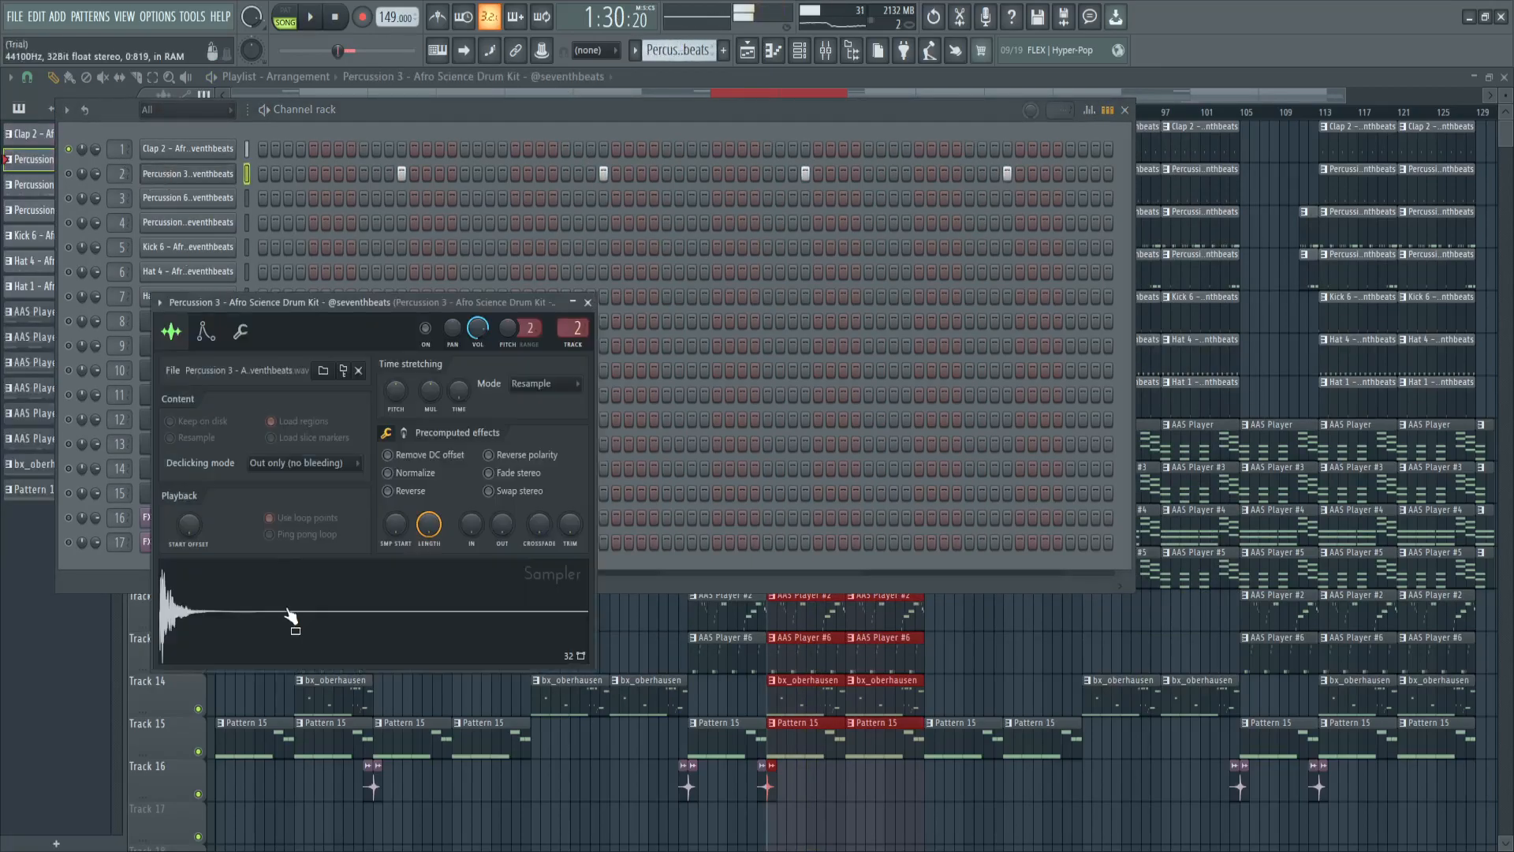
pyautogui.click(588, 302)
pyautogui.moveTo(302, 101); pyautogui.dragTo(448, 115)
pyautogui.press('space')
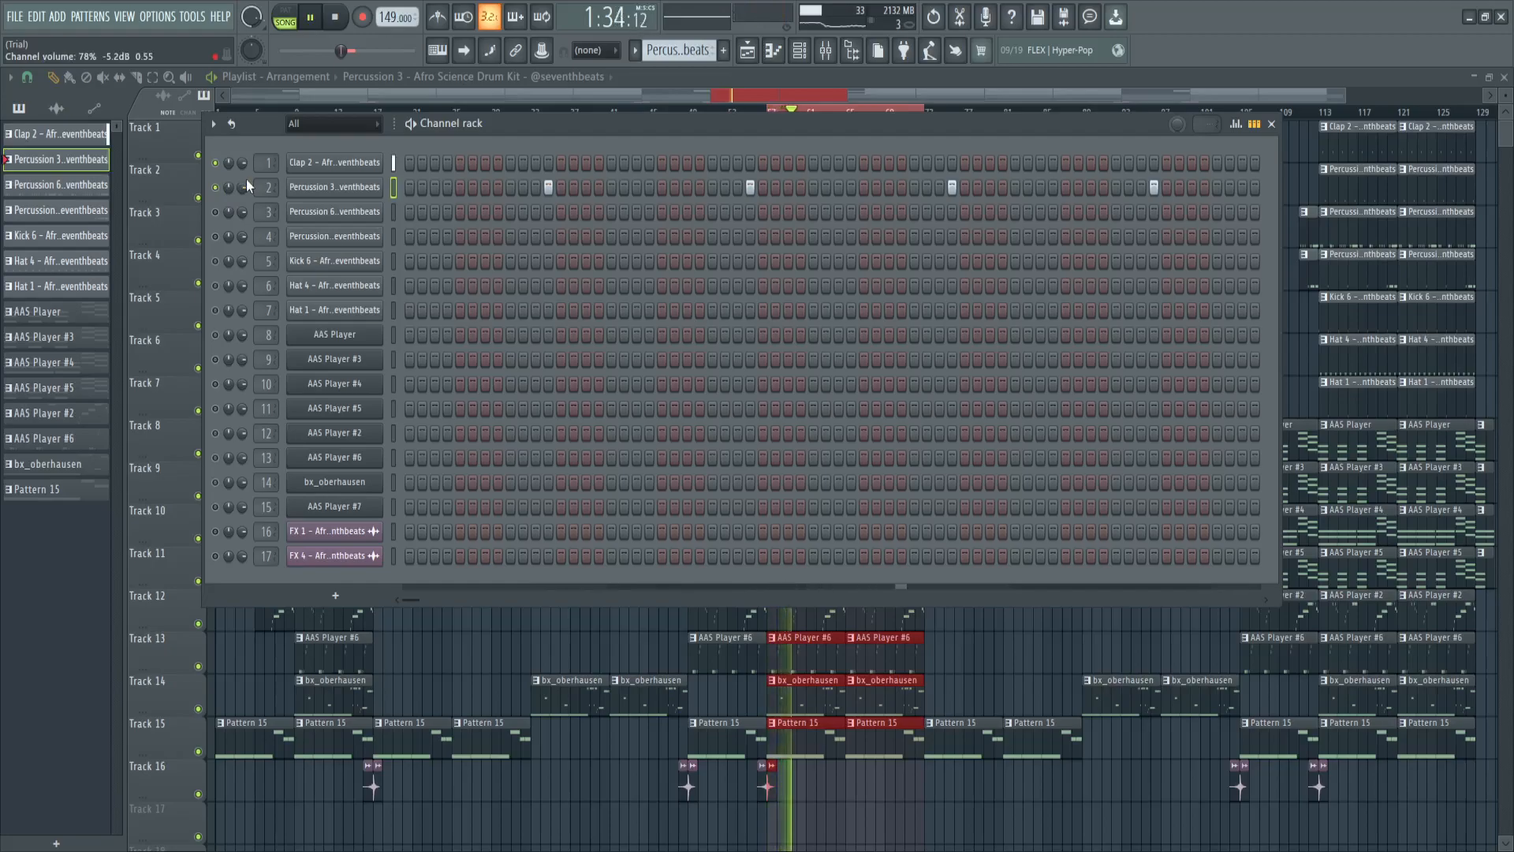
pyautogui.press('space')
# - Switch to the Percussion 6 pattern, preview its sample, and examine its notes in the piano roll while the loop plays
pyautogui.scroll(-1, 661, 52)
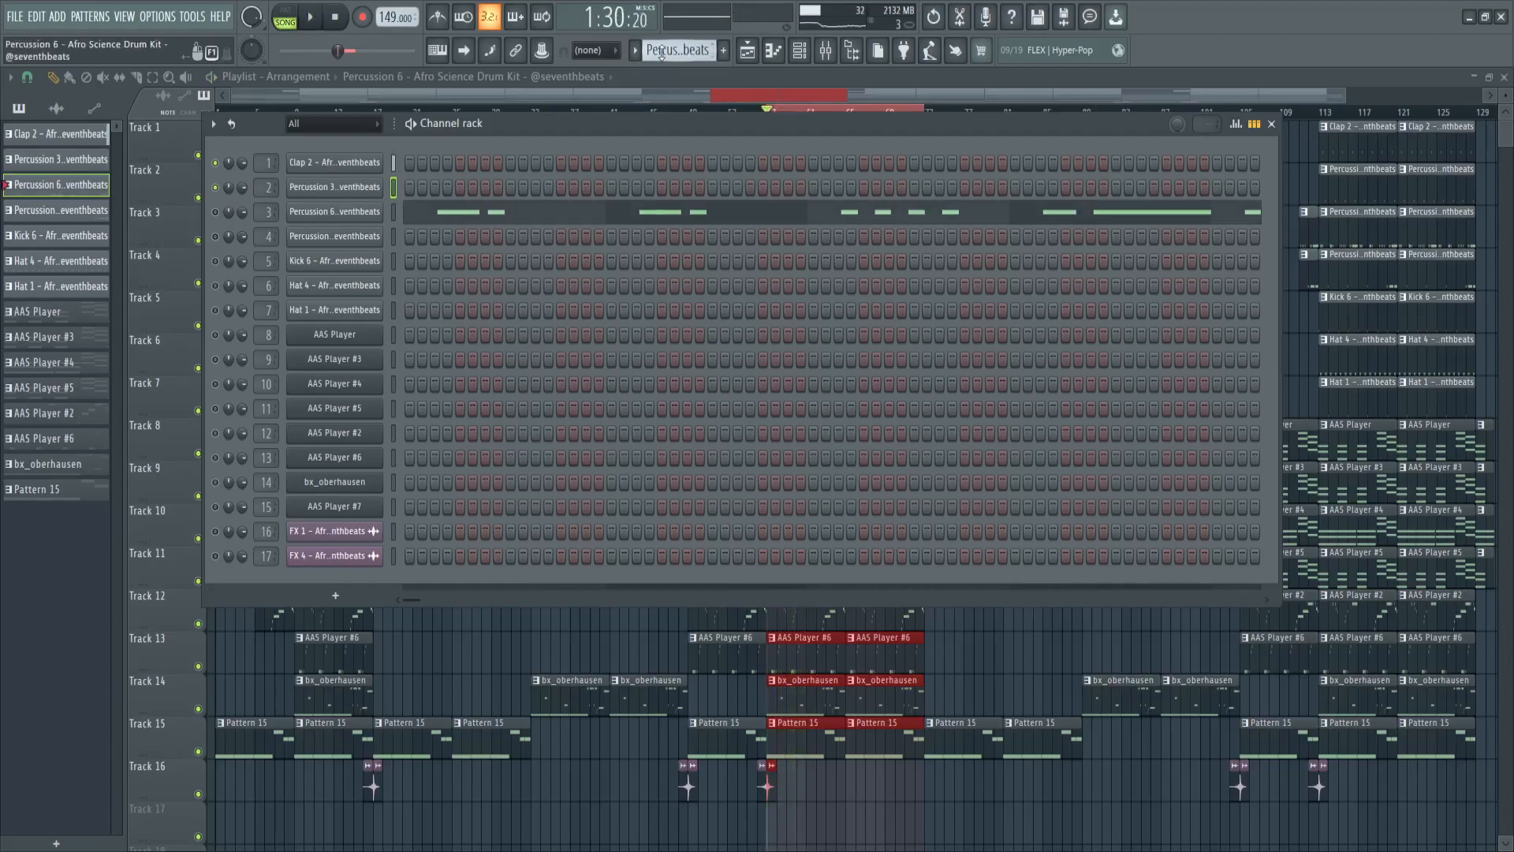
pyautogui.click(310, 213)
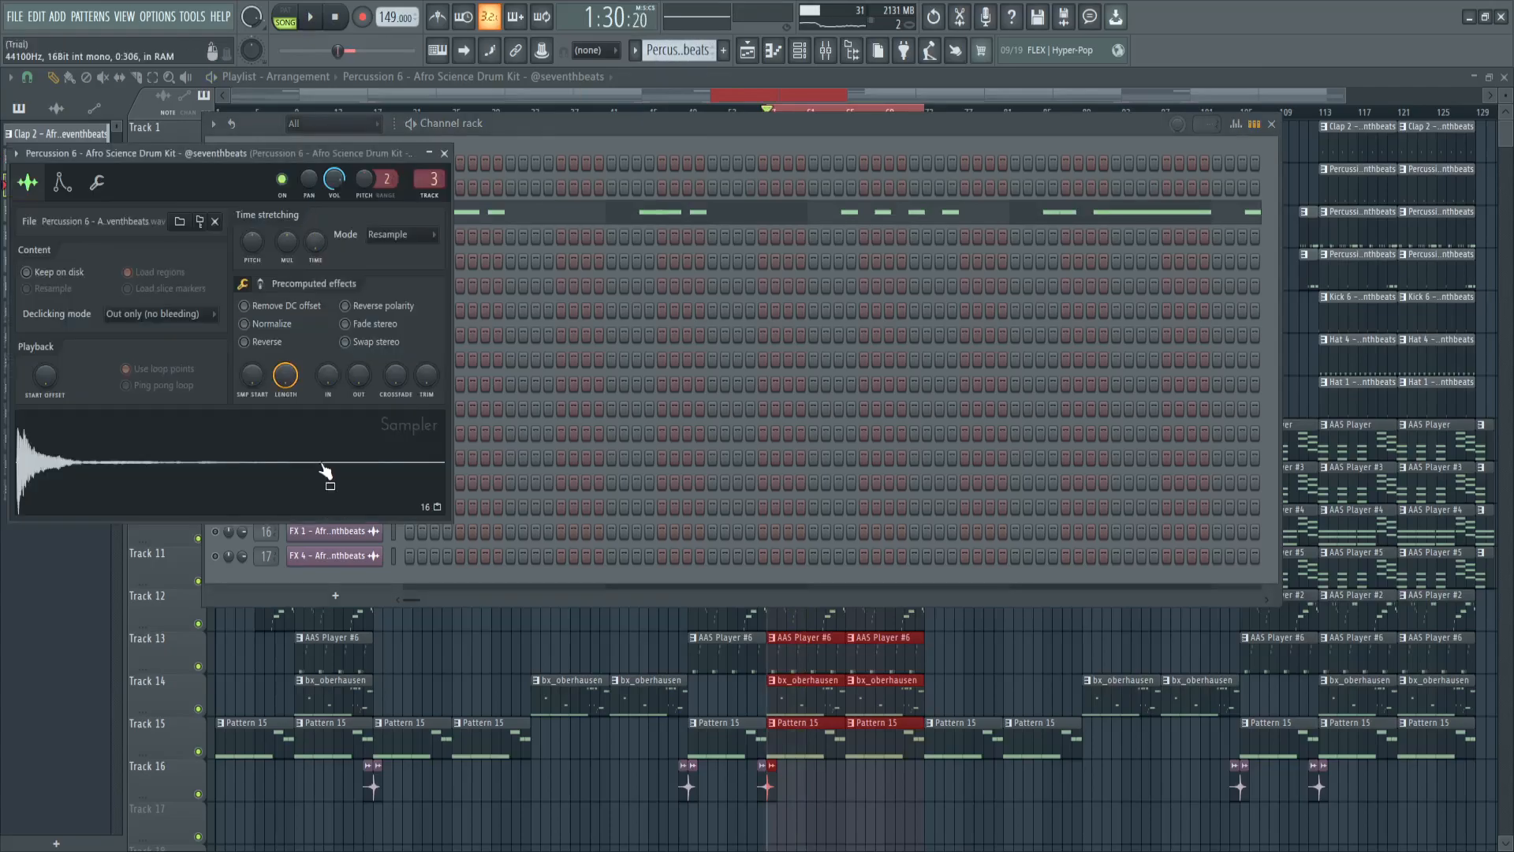
pyautogui.click(491, 213)
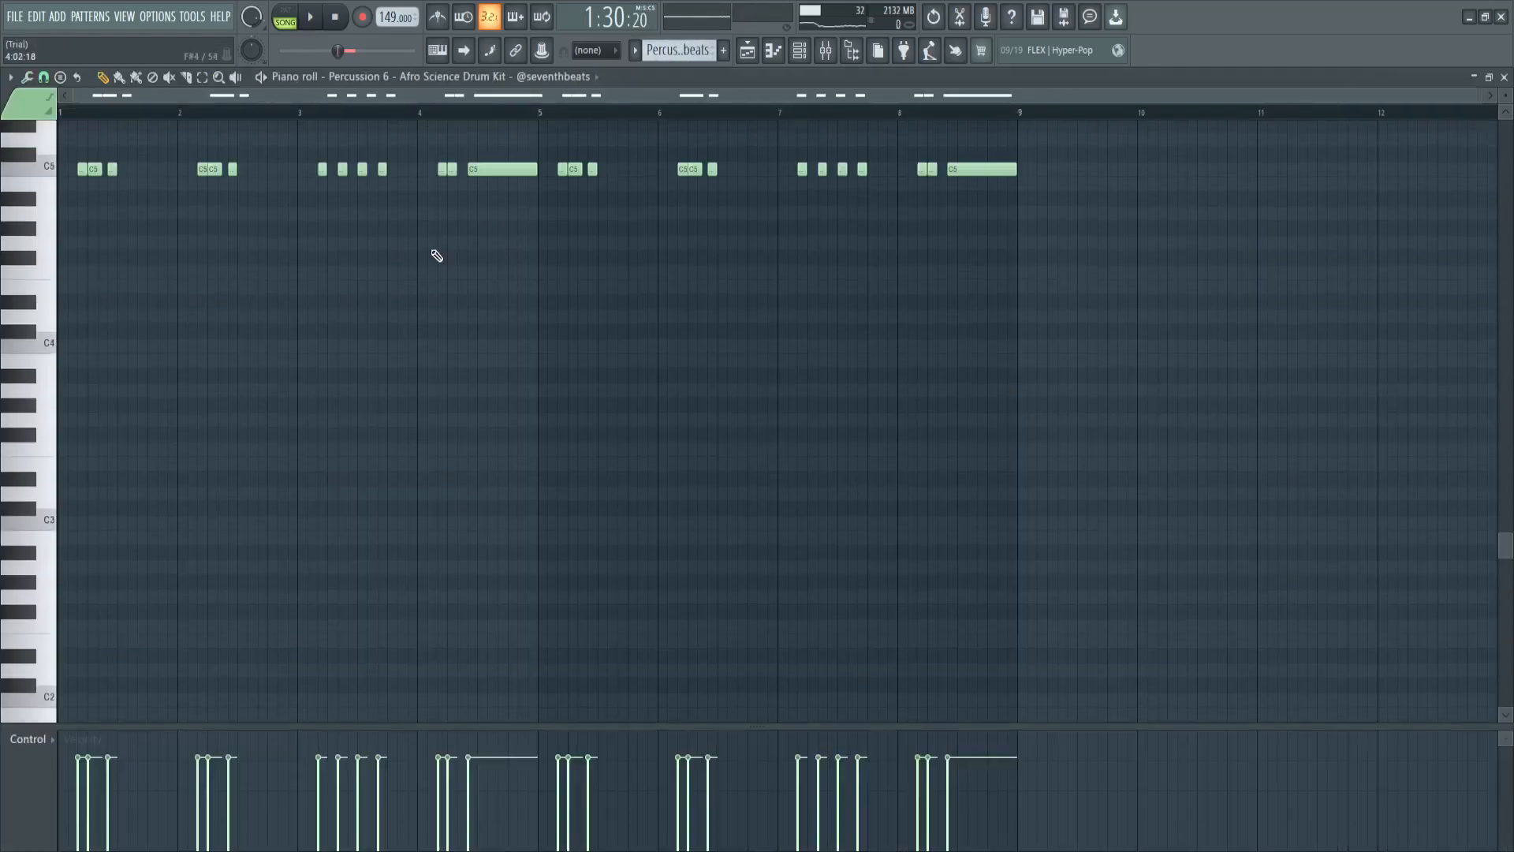
pyautogui.press('space')
pyautogui.scroll(3, 353, 107)
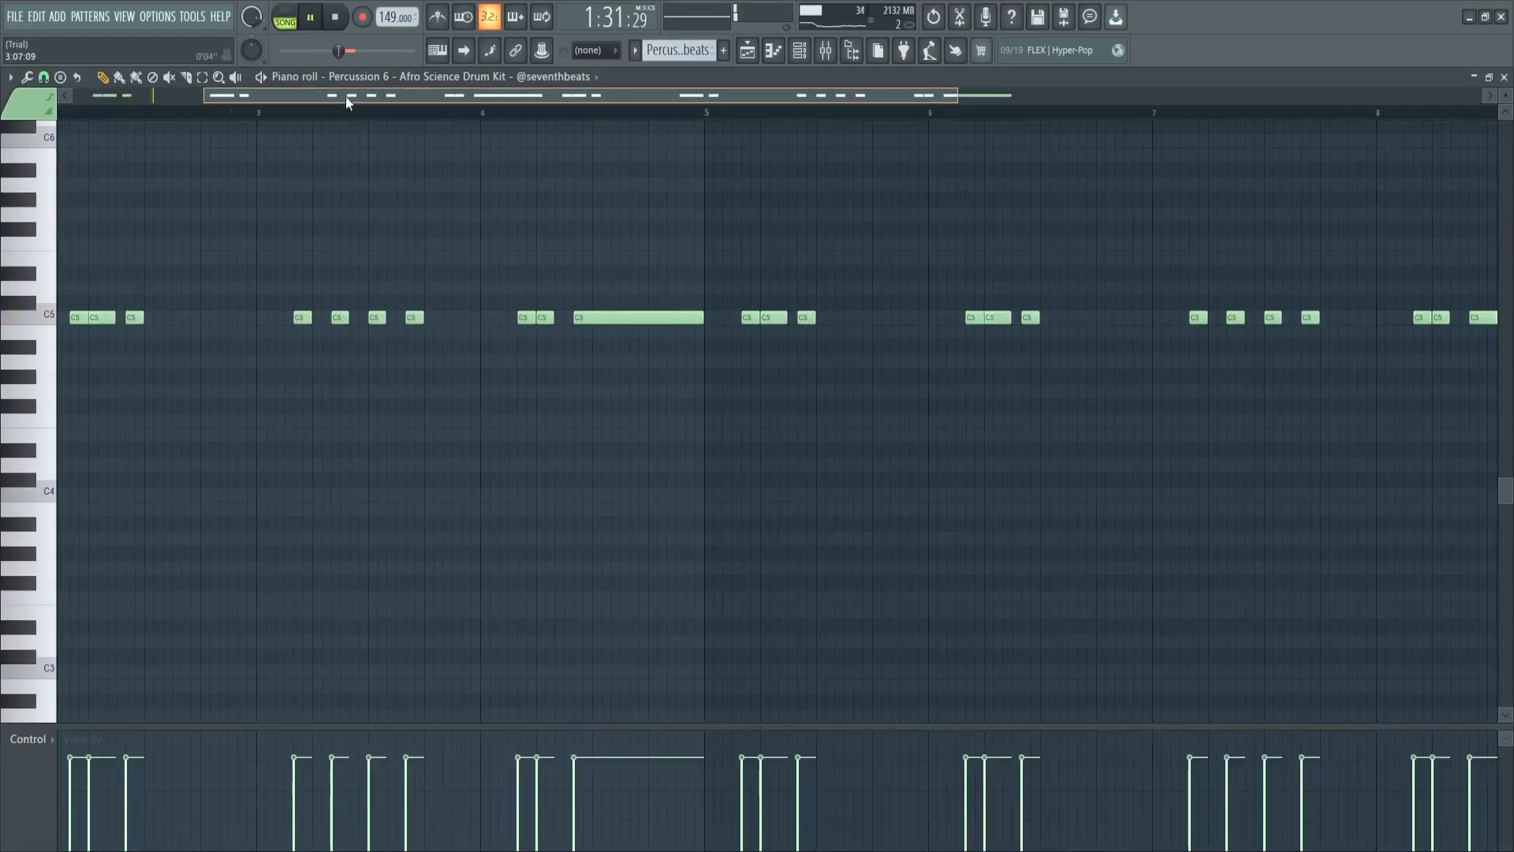
pyautogui.moveTo(345, 96); pyautogui.dragTo(196, 96)
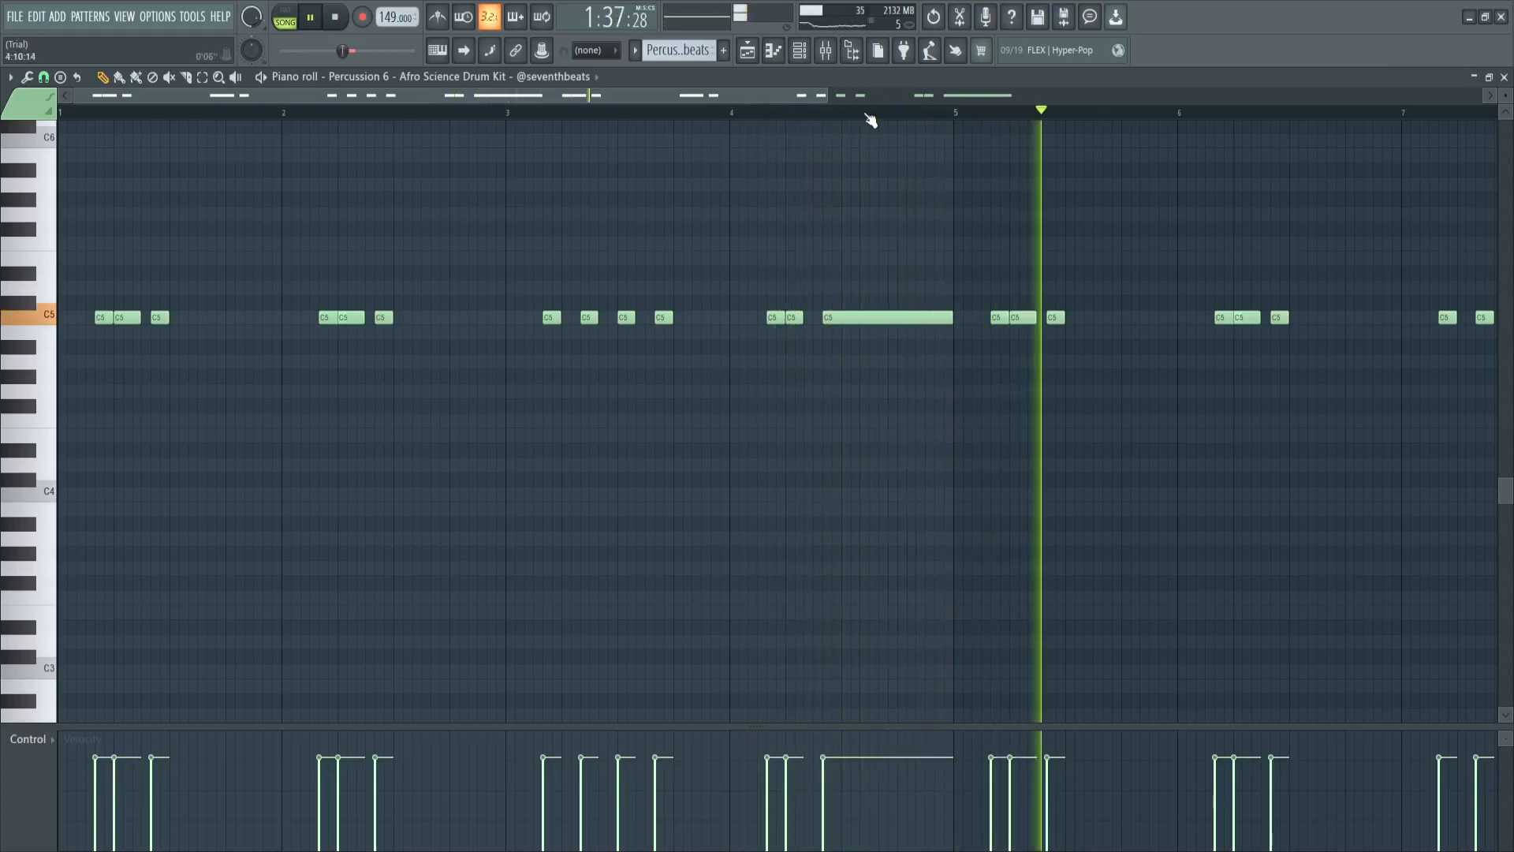
pyautogui.scroll(-3, 870, 120)
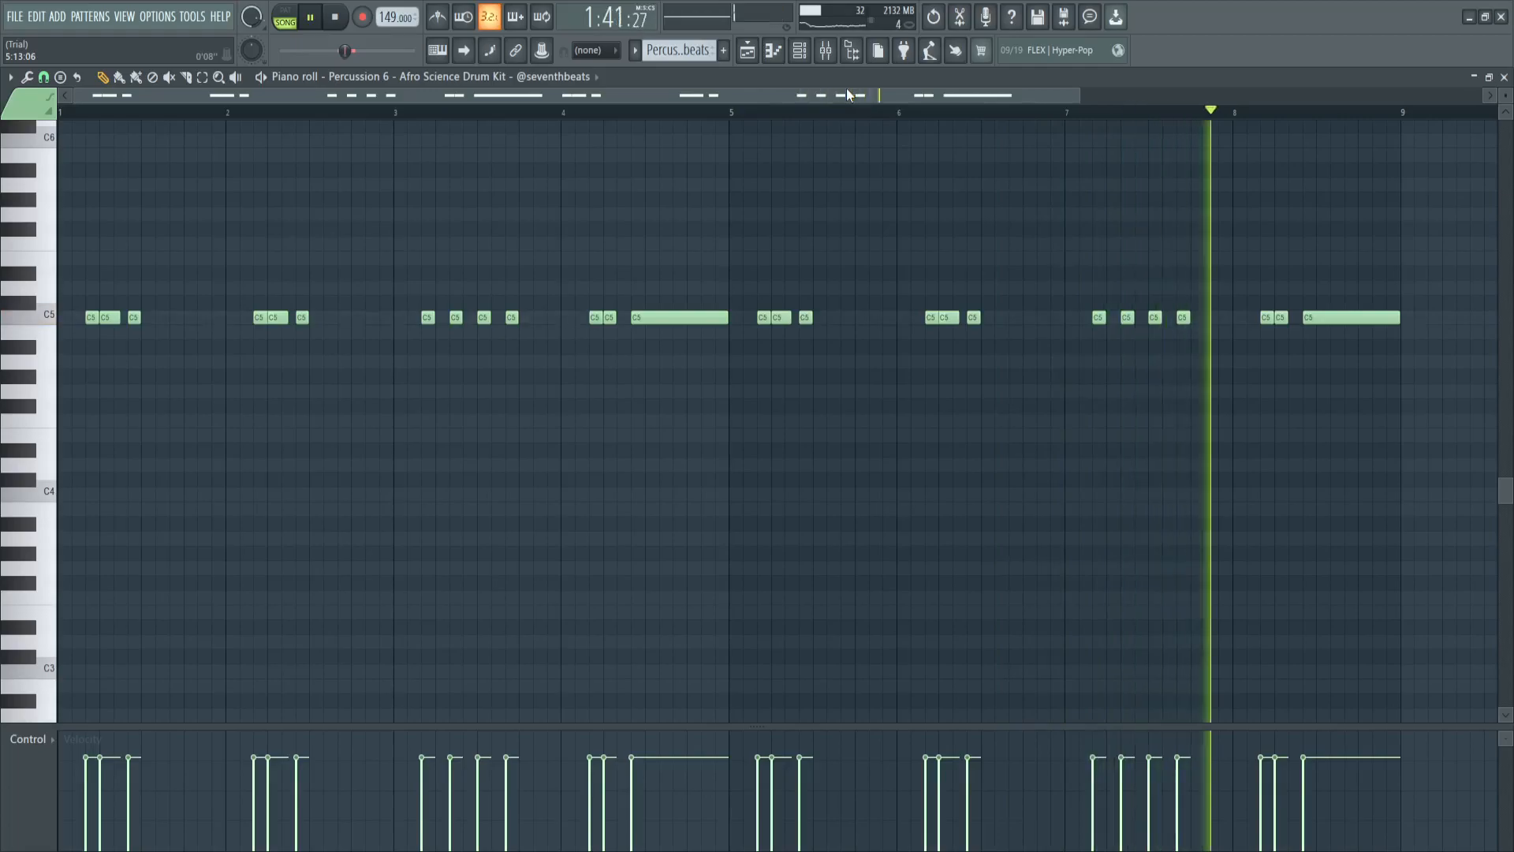
pyautogui.press('space')
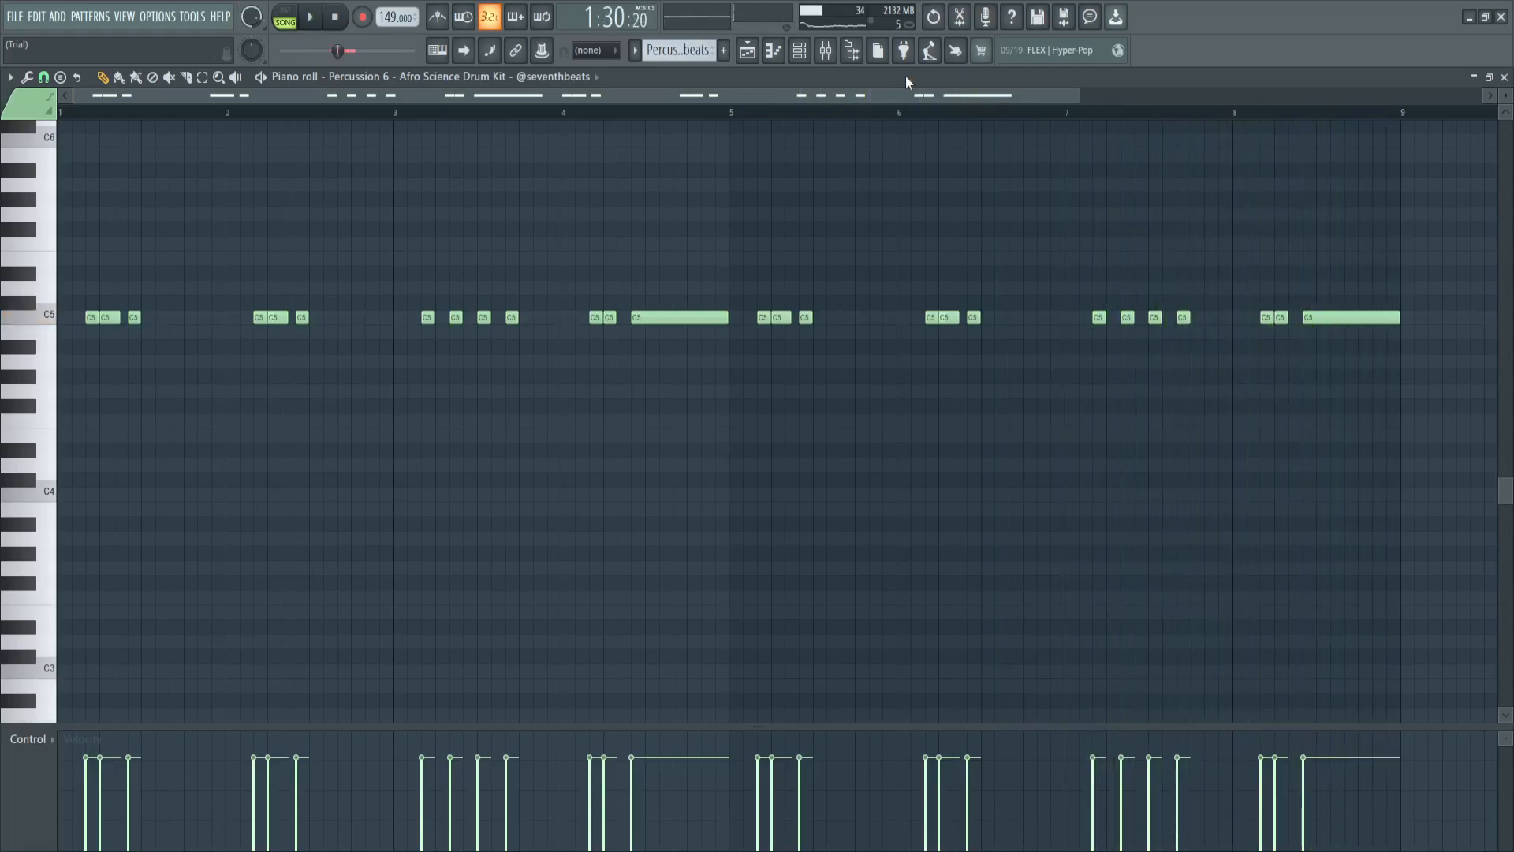
# - Preview the Percussion 12 sample and examine its notes in the piano roll during loop playback
pyautogui.click(757, 51)
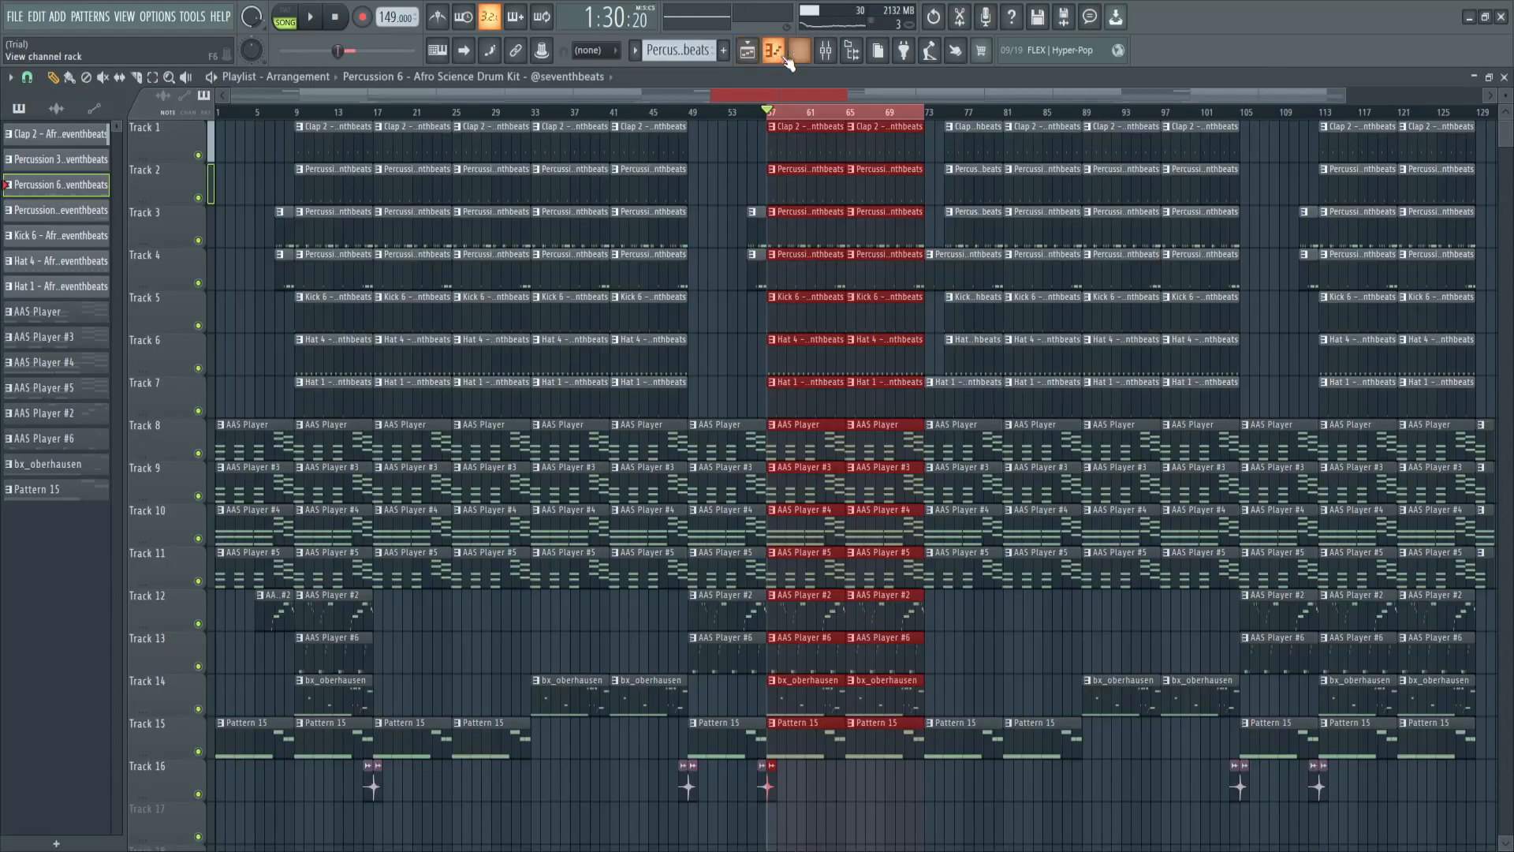
pyautogui.click(799, 49)
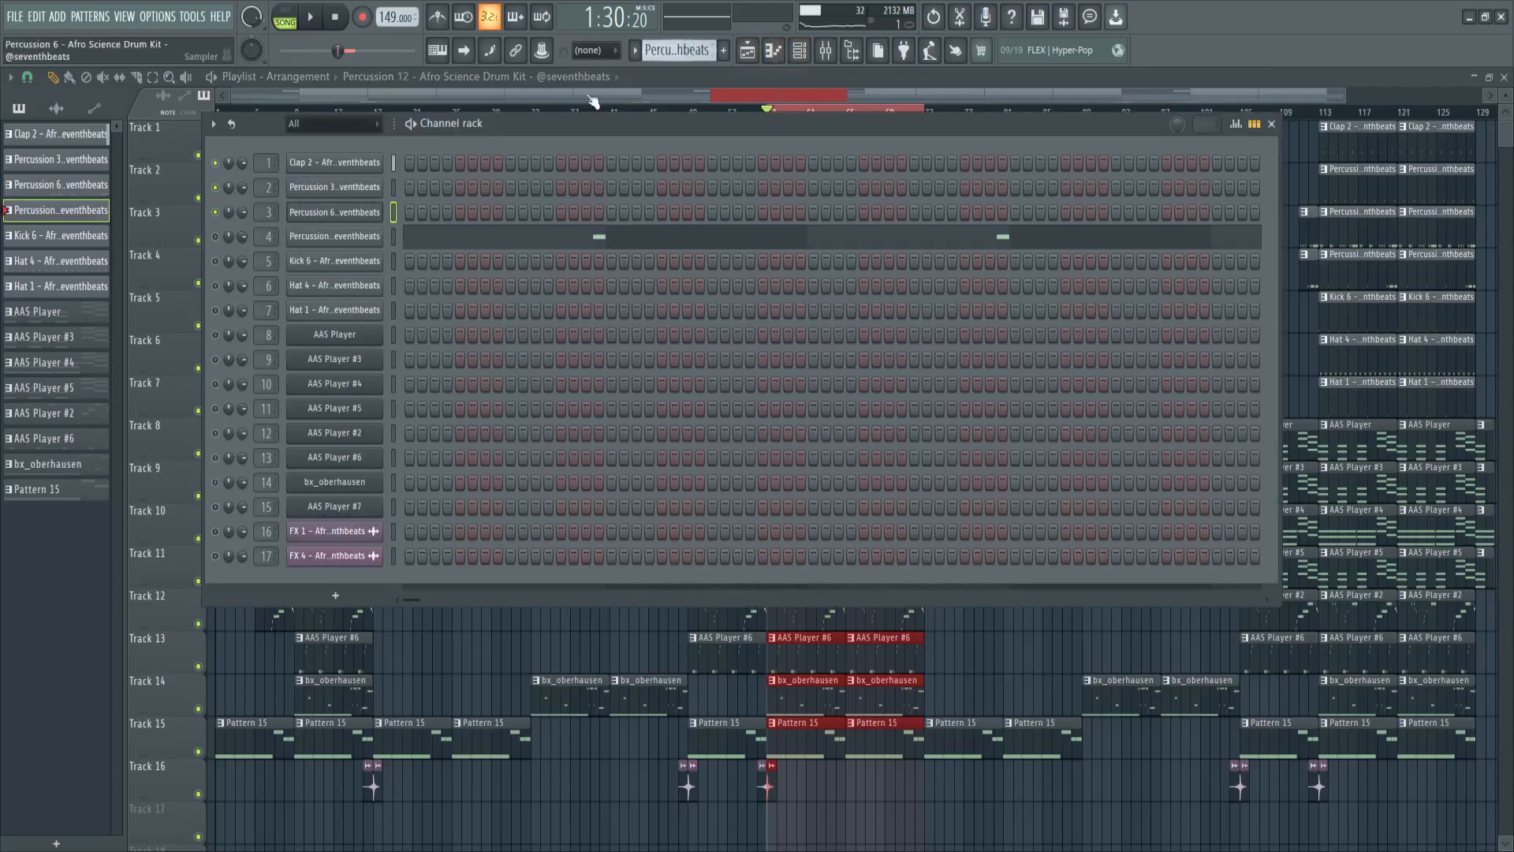
pyautogui.click(298, 238)
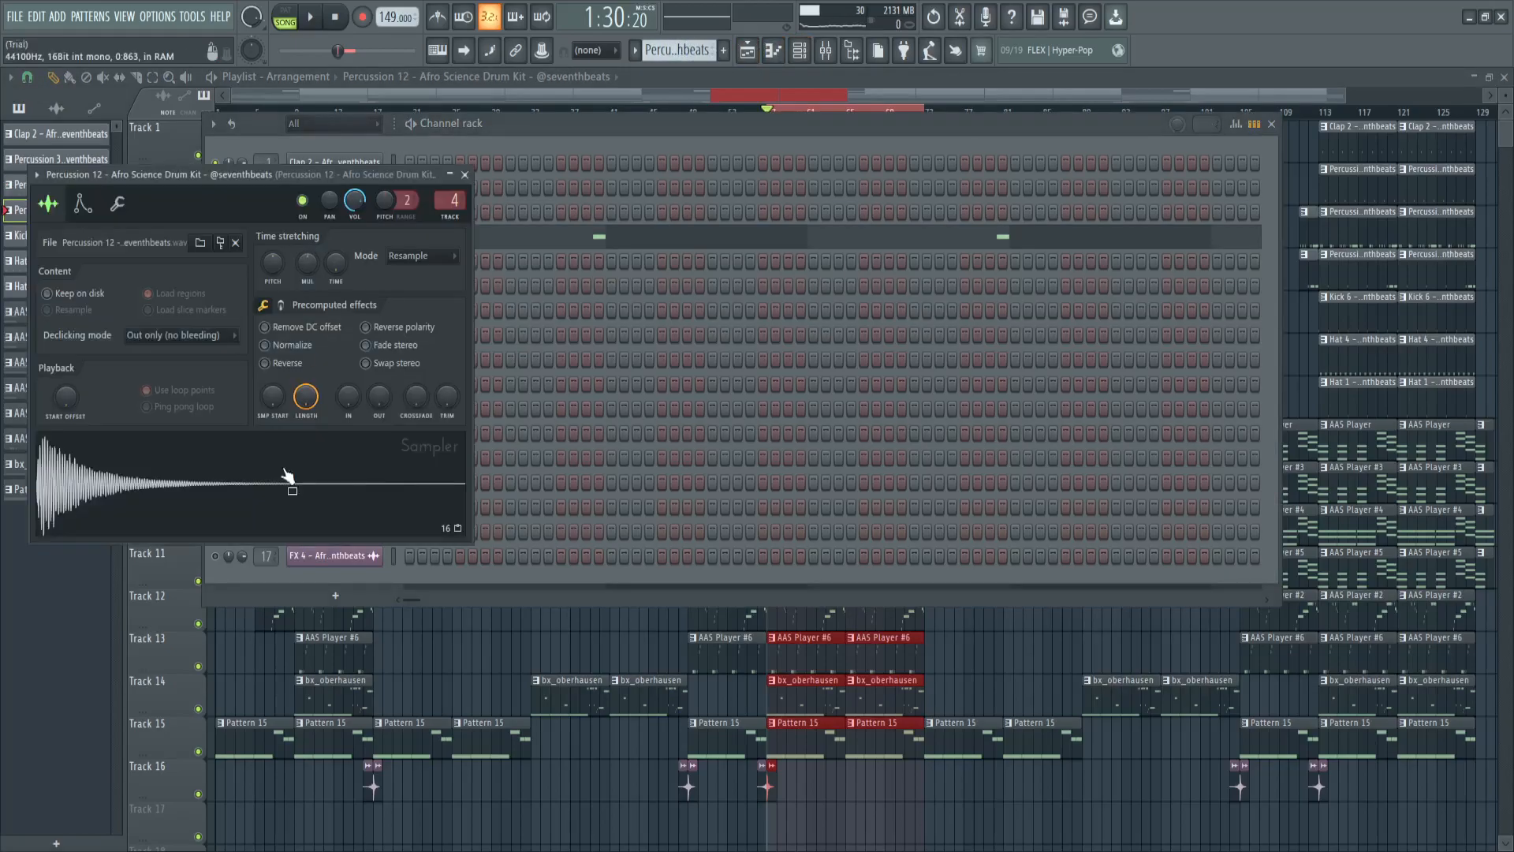
pyautogui.click(466, 175)
pyautogui.click(484, 235)
pyautogui.press('space')
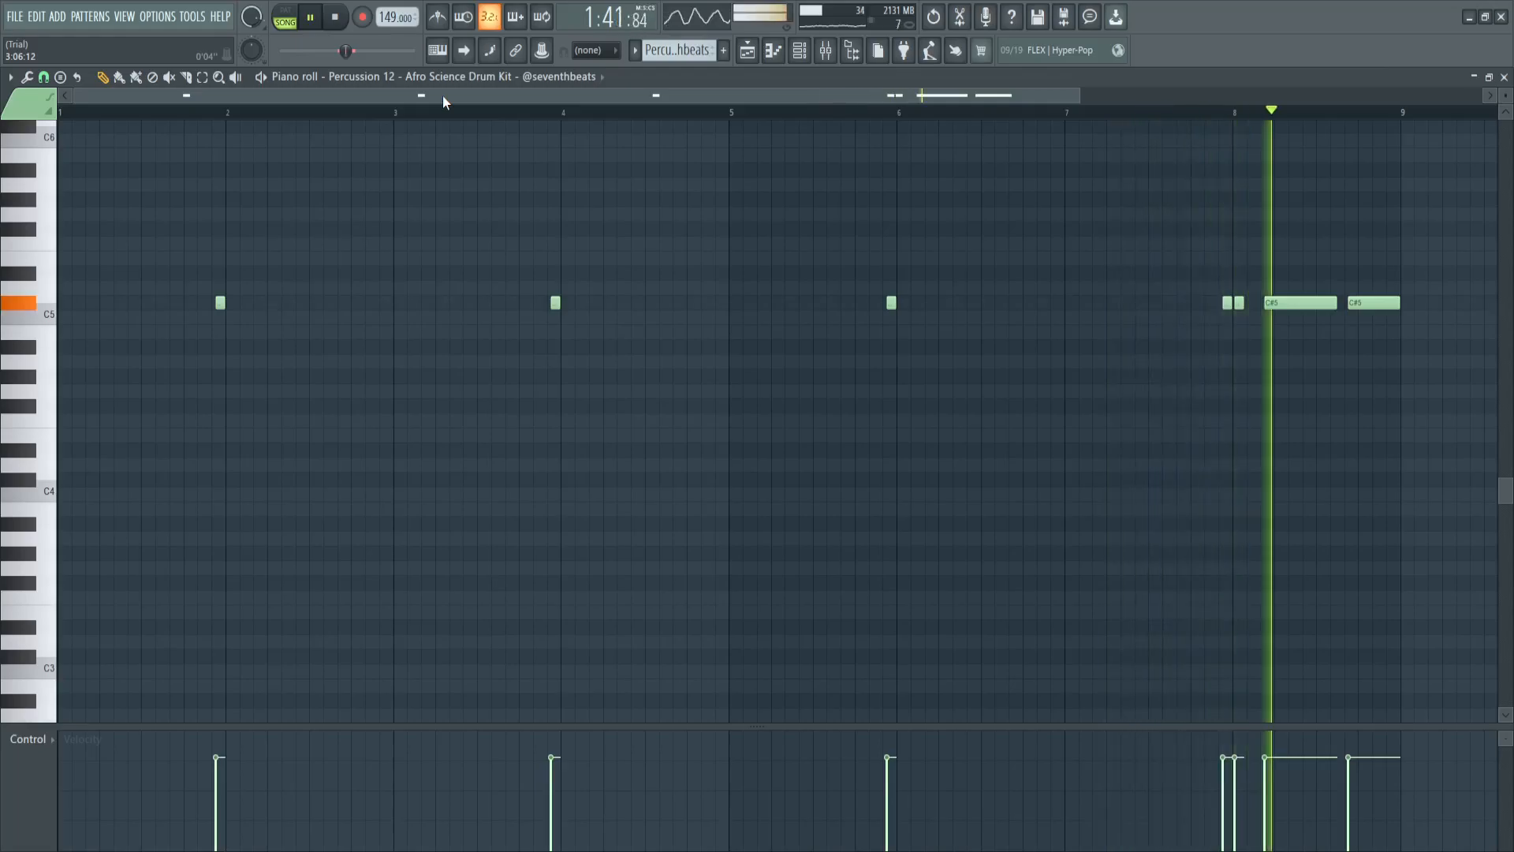
pyautogui.press('space')
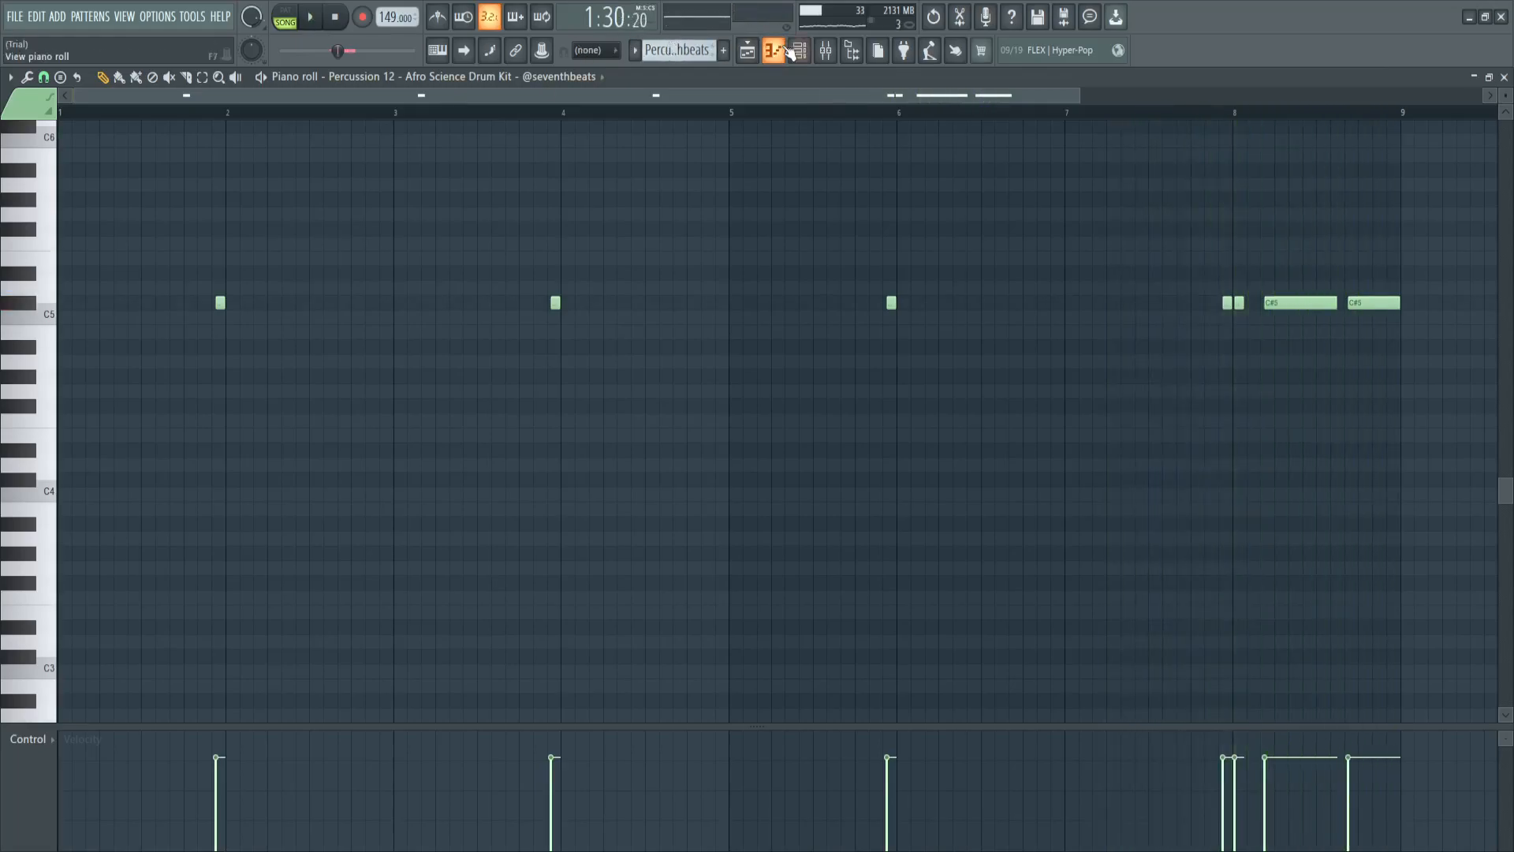
# - Switch to the Kick 6 pattern in the channel rack and listen to its steps together with the clap and percussion
pyautogui.click(799, 50)
pyautogui.scroll(-1, 667, 52)
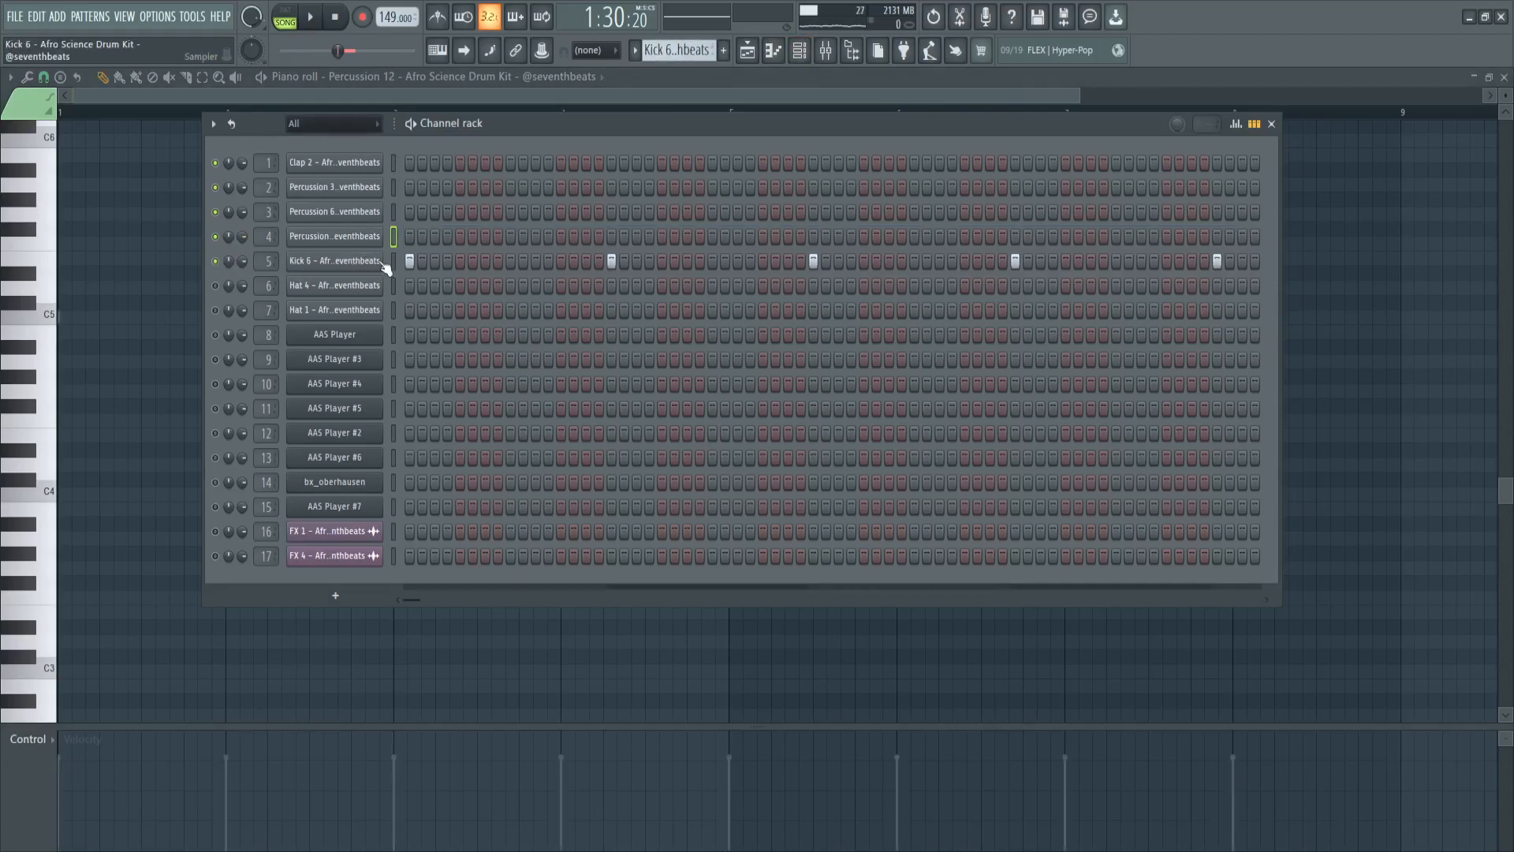
pyautogui.press('space')
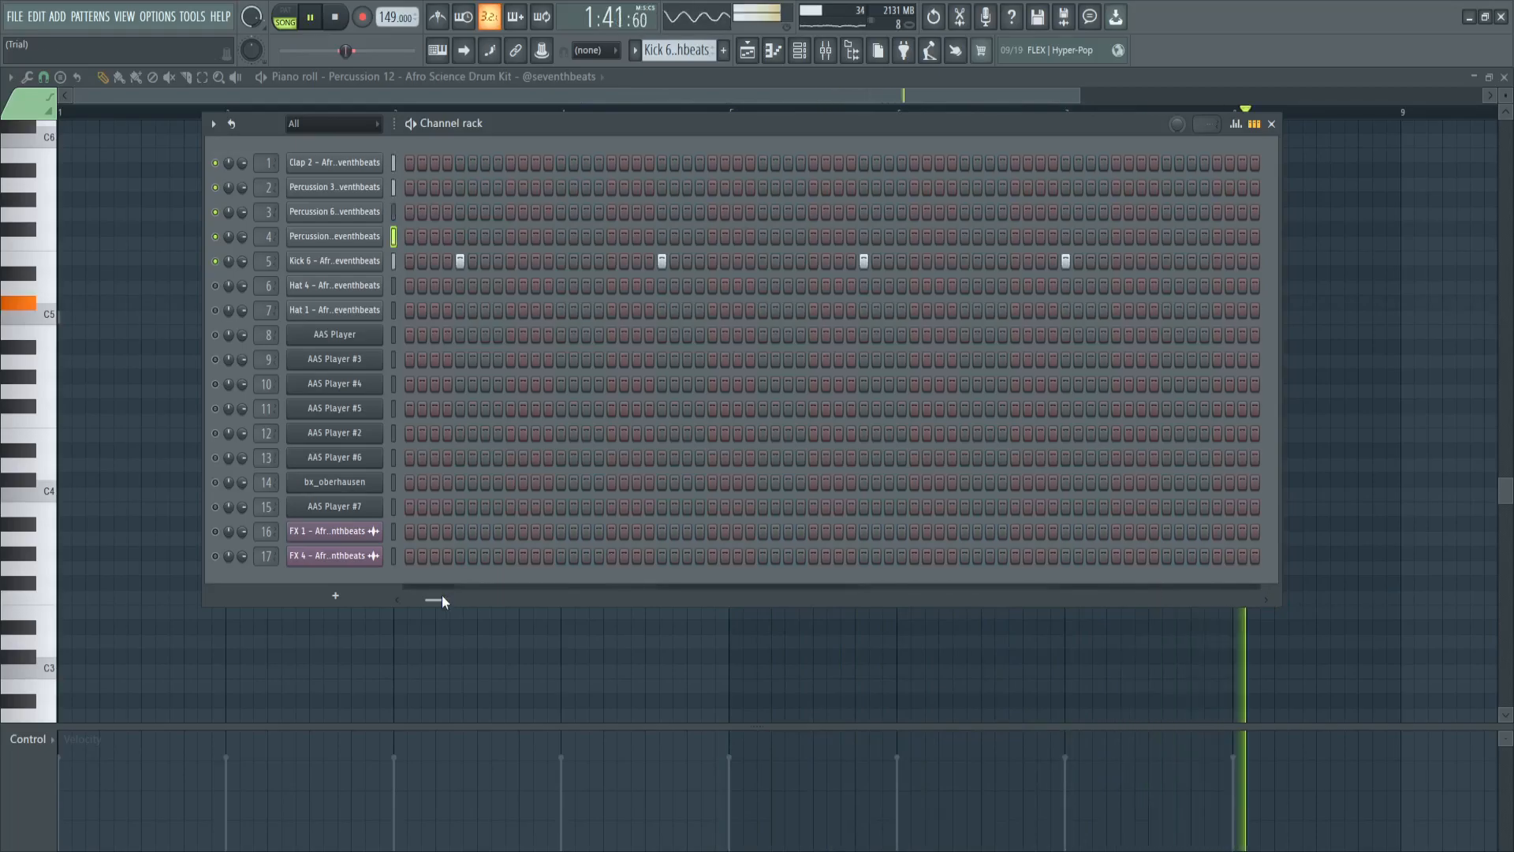
pyautogui.press('space')
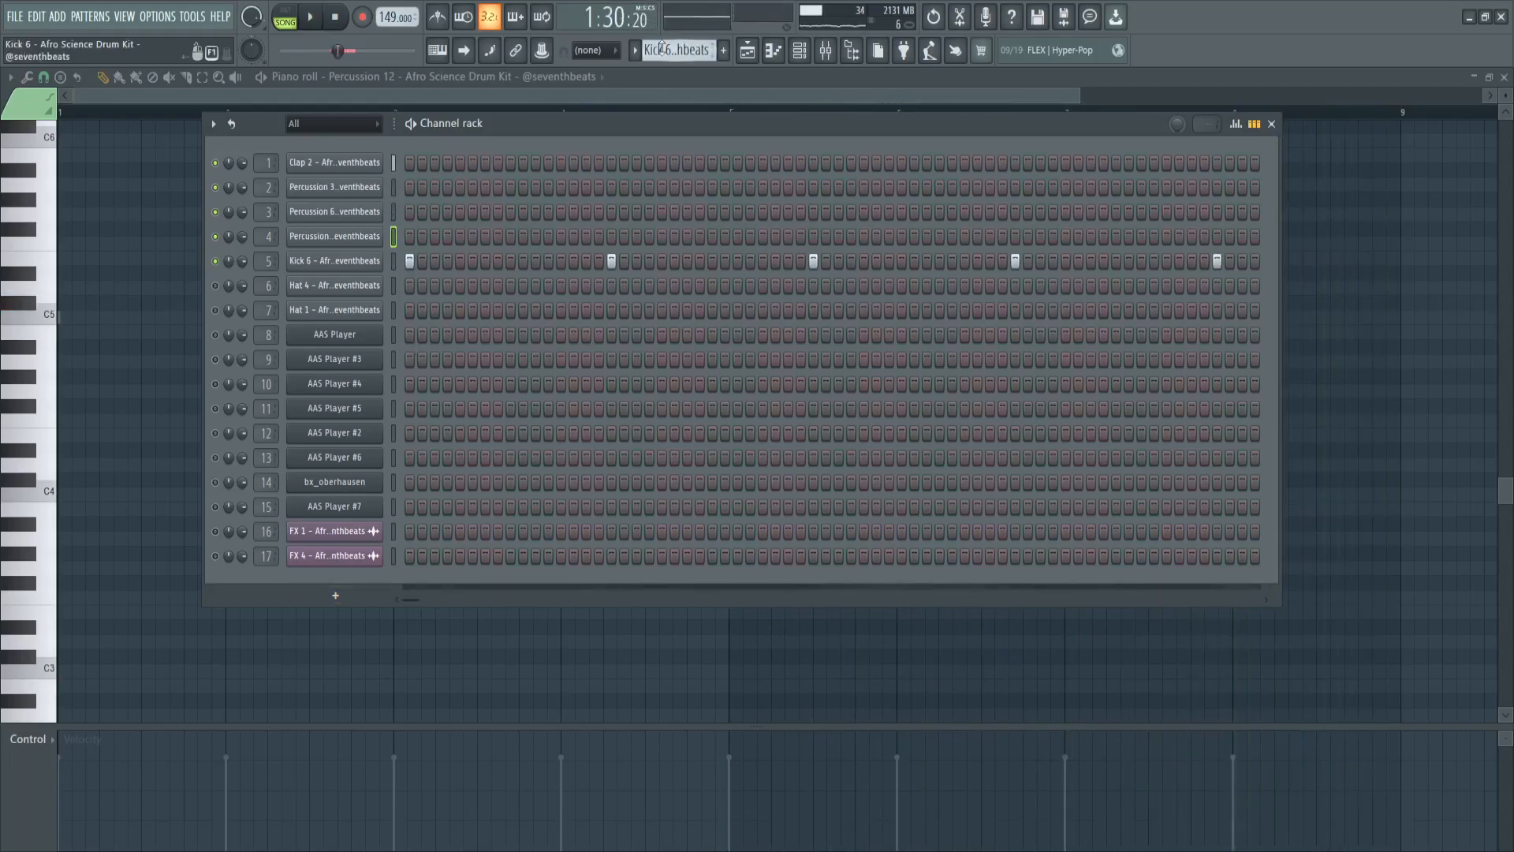
# - Switch to the Hat 4 pattern, open its sample settings, and review its piano roll notes while the loop plays
pyautogui.scroll(-1, 662, 49)
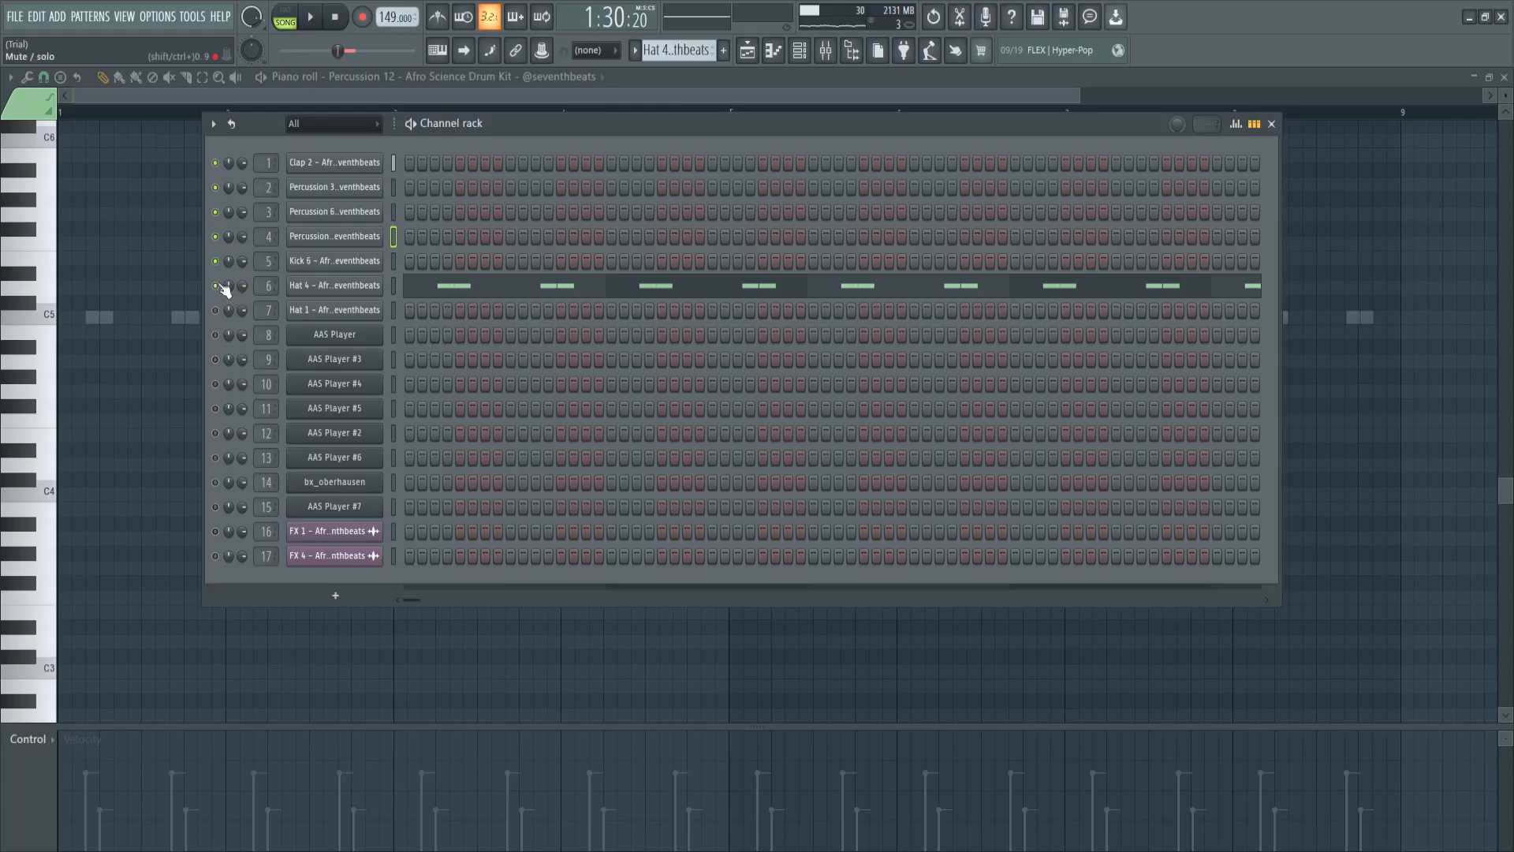
pyautogui.click(319, 289)
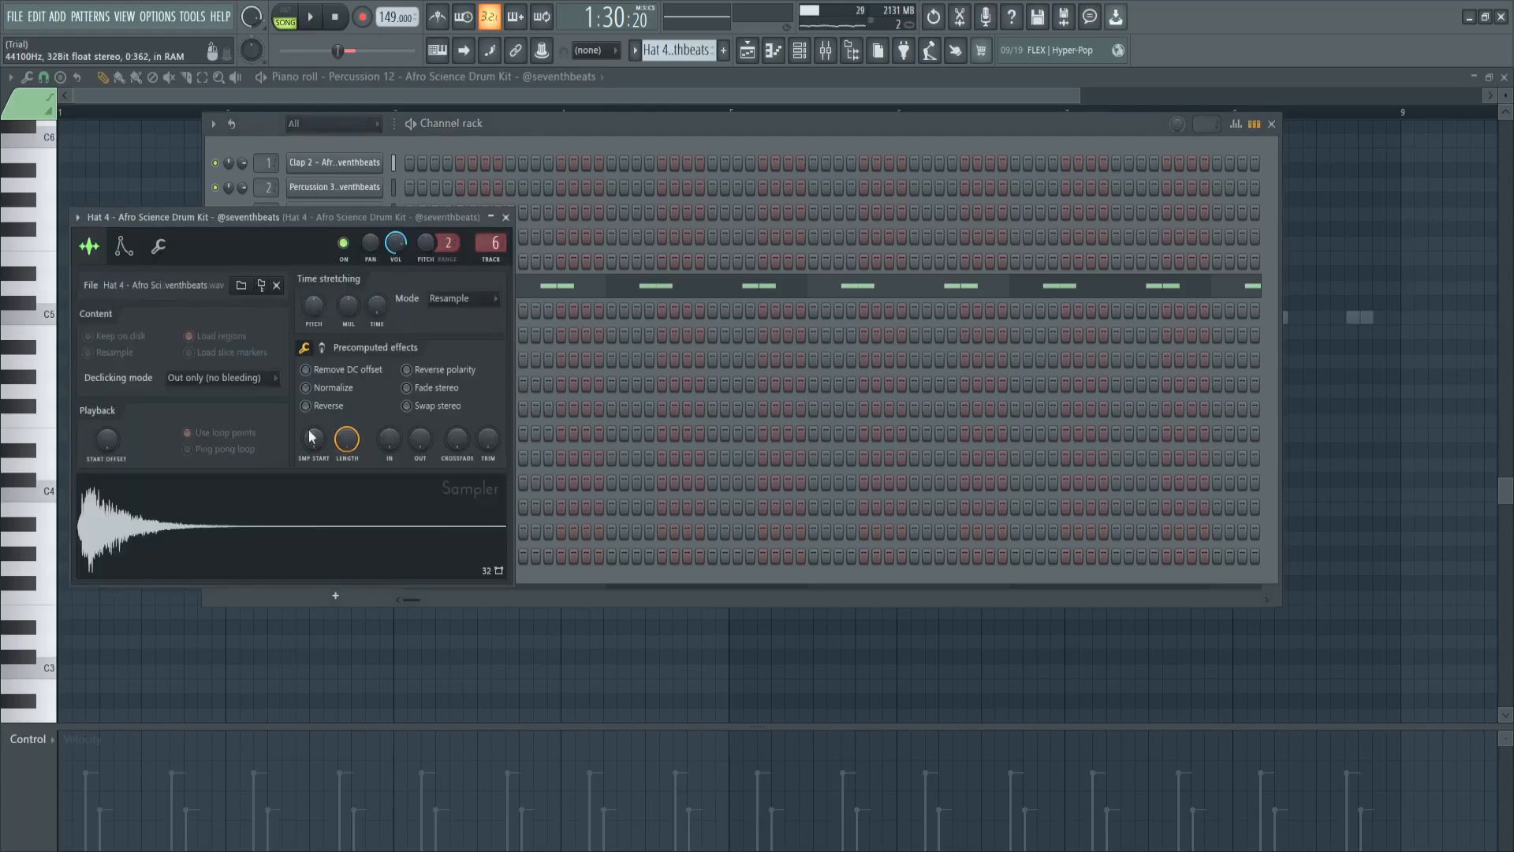
pyautogui.click(597, 295)
pyautogui.press('space')
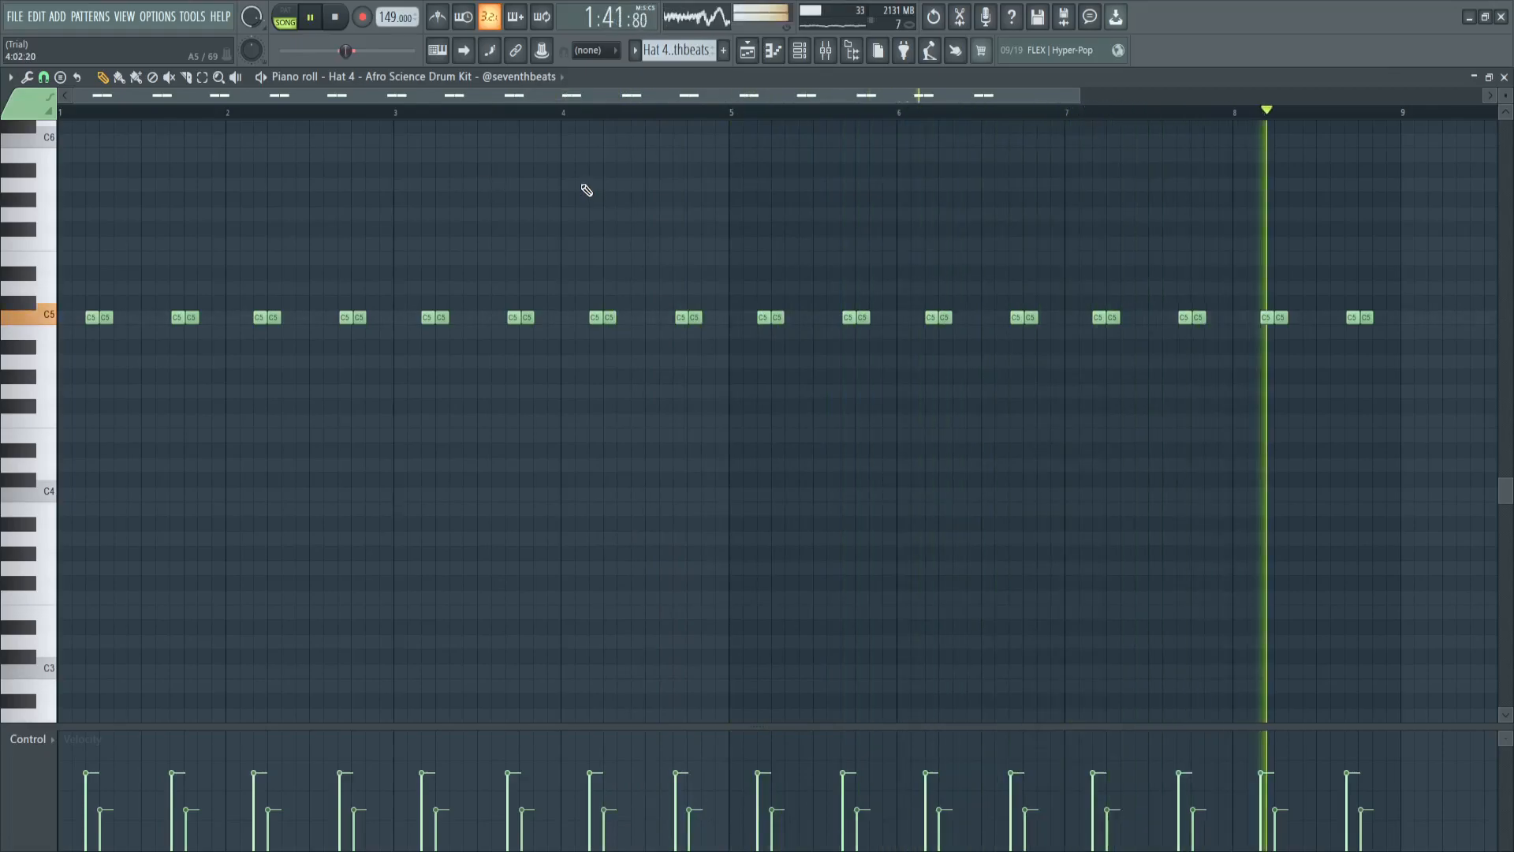
pyautogui.press('space')
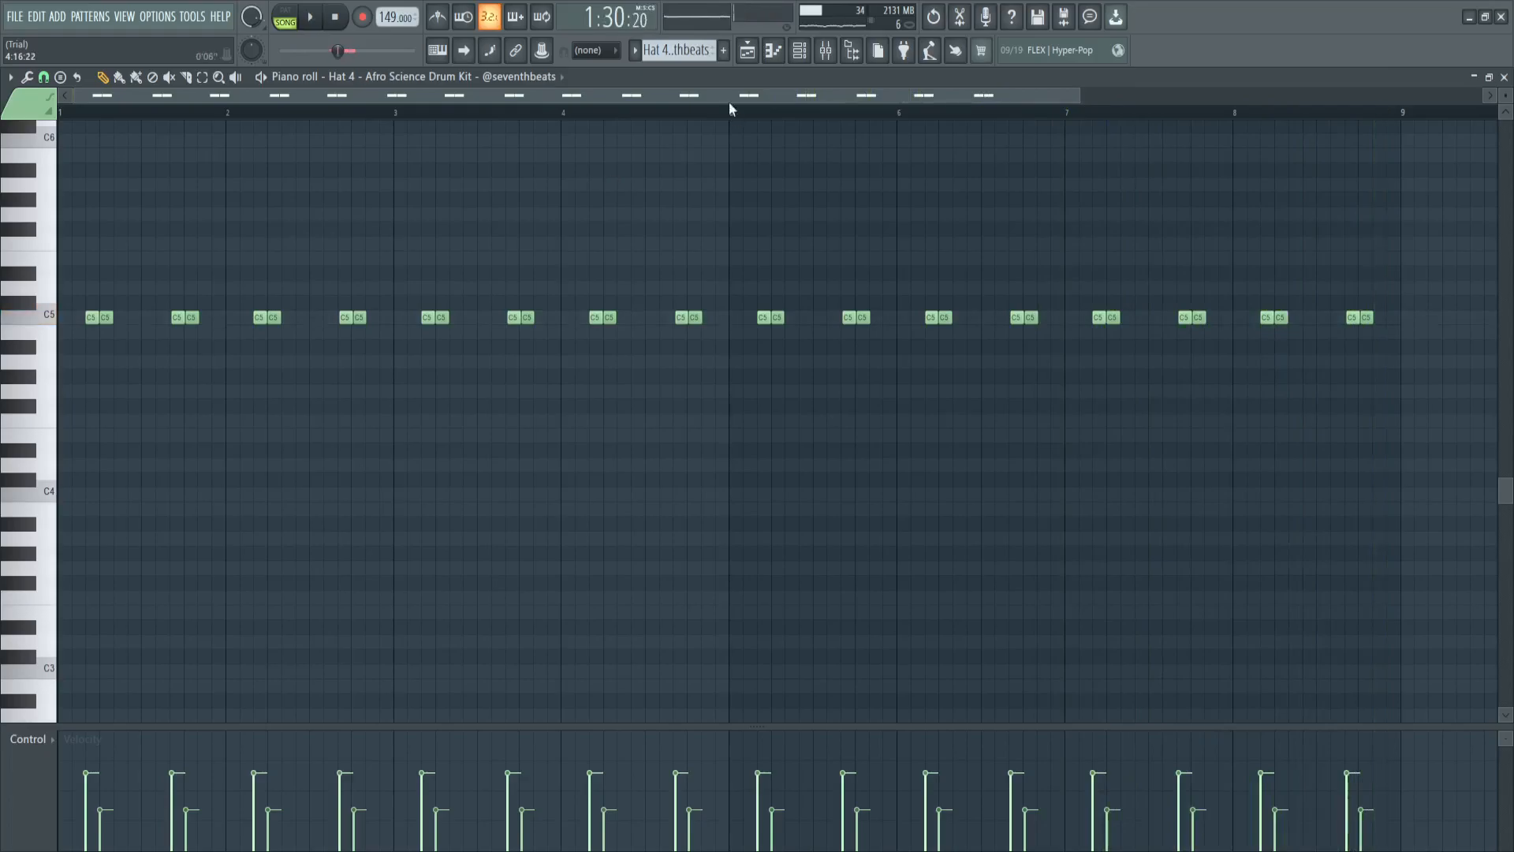
# - Switch to the Hat 1 pattern in the channel rack, inspect its sample settings, and listen to the full drum loop
pyautogui.click(801, 50)
pyautogui.scroll(-1, 695, 57)
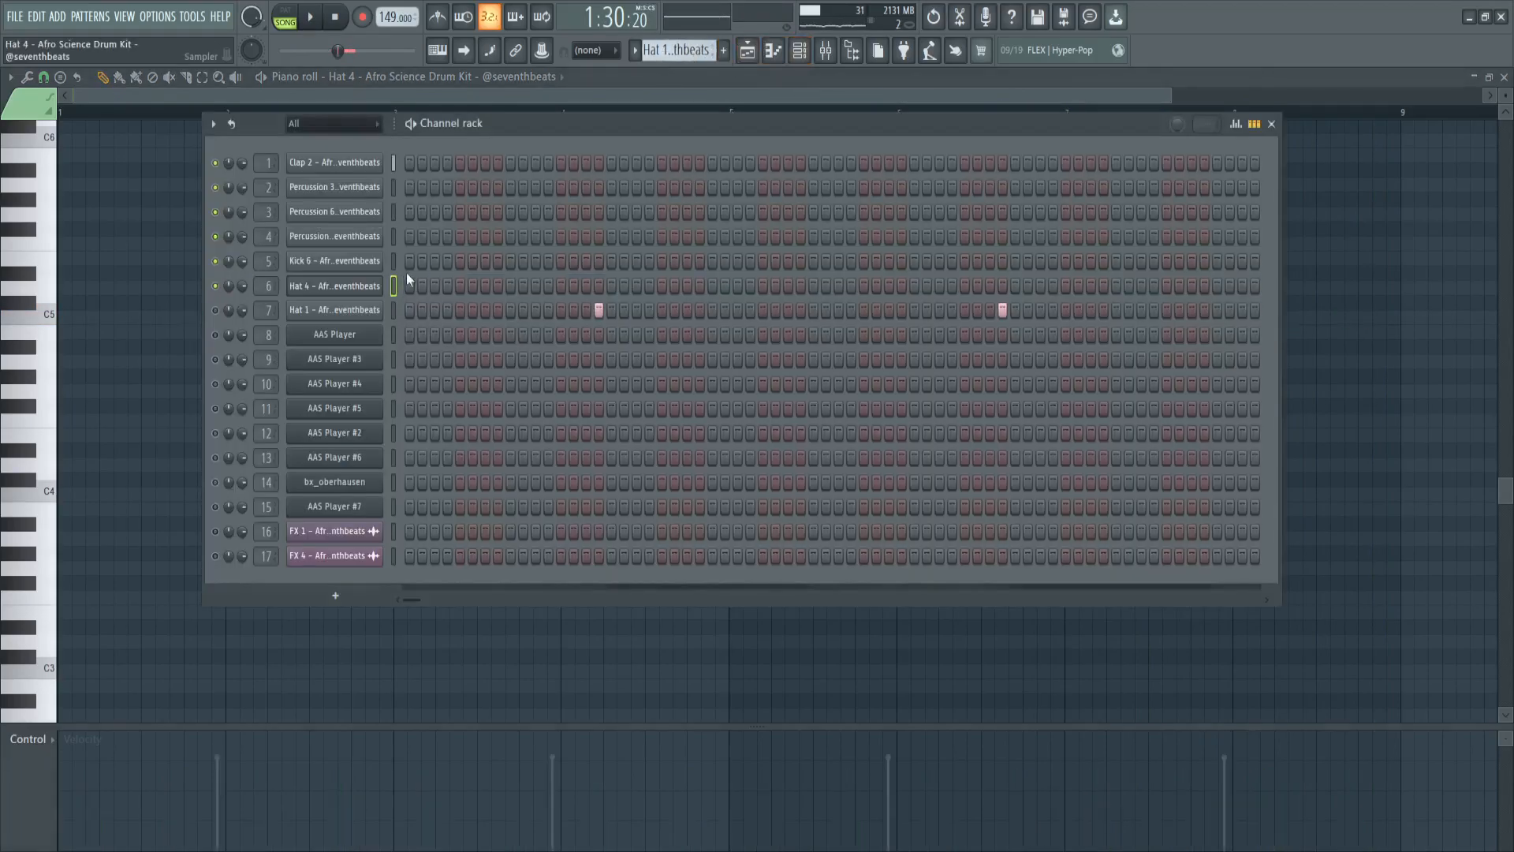
pyautogui.click(327, 312)
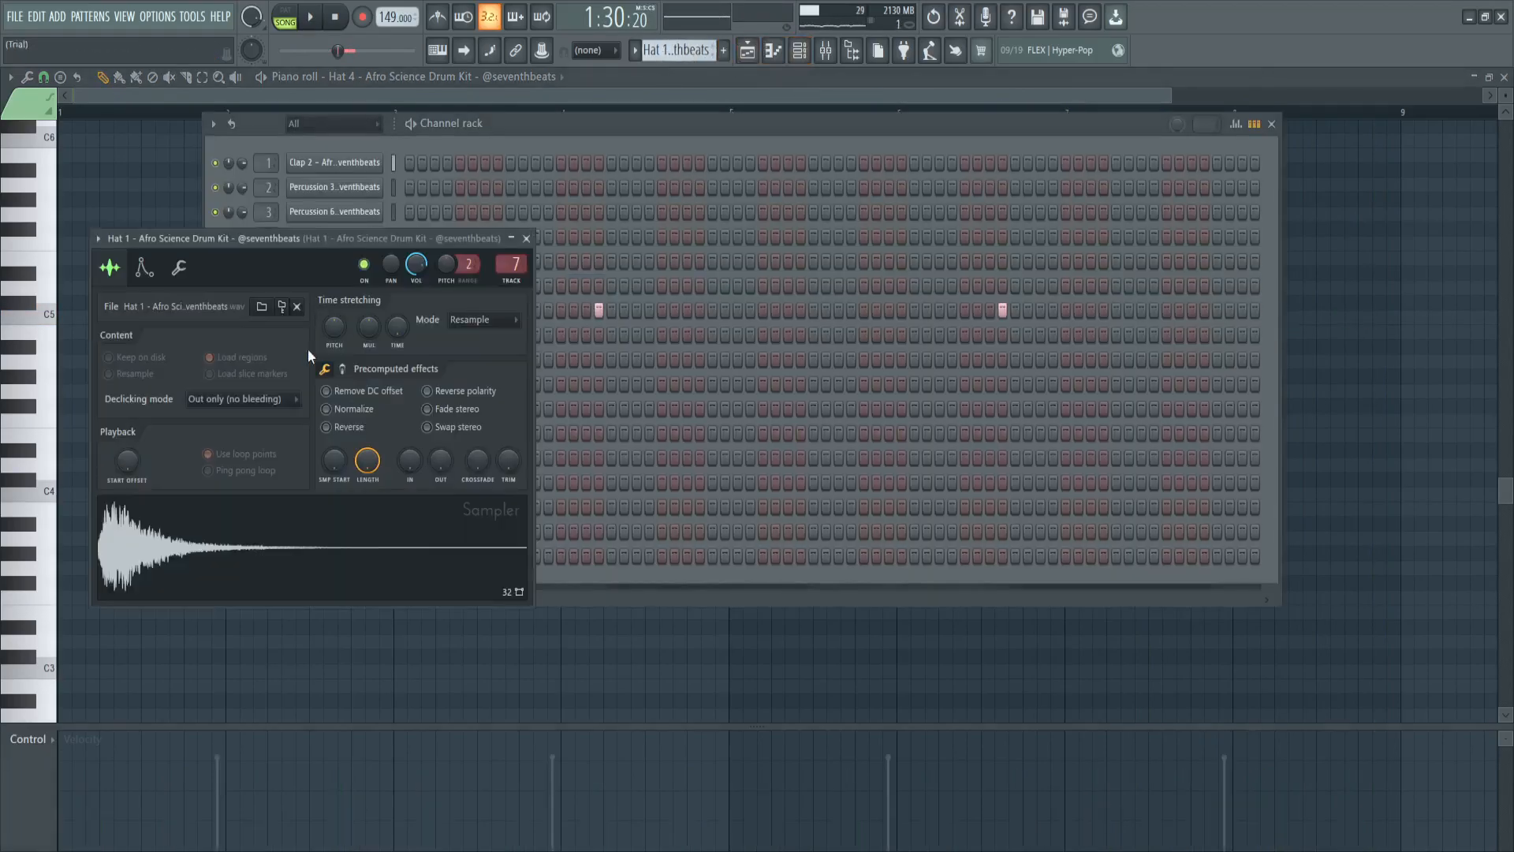
pyautogui.press('space')
pyautogui.click(526, 239)
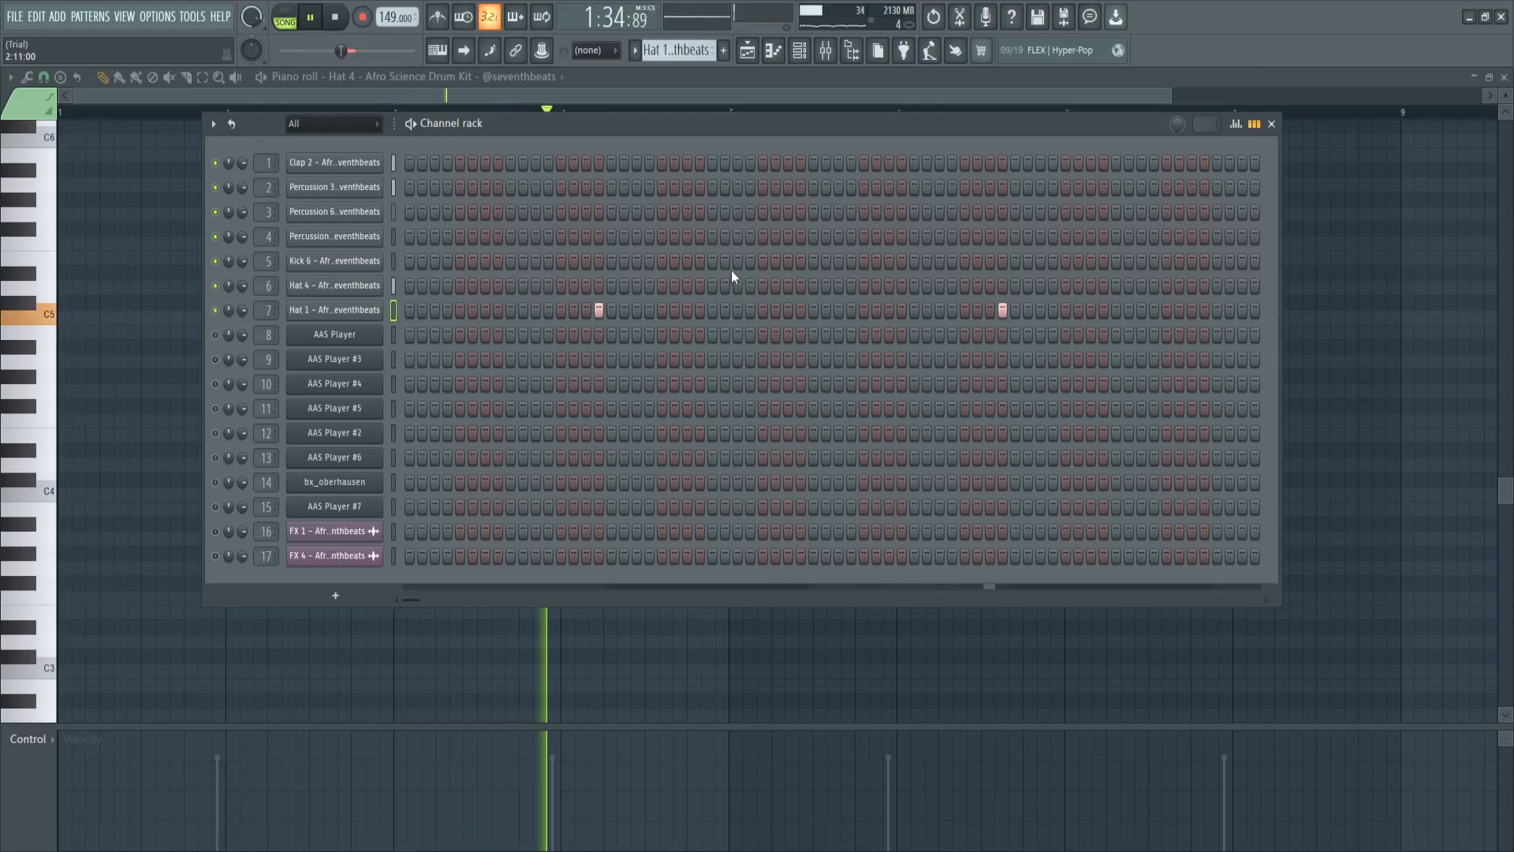
pyautogui.press('space')
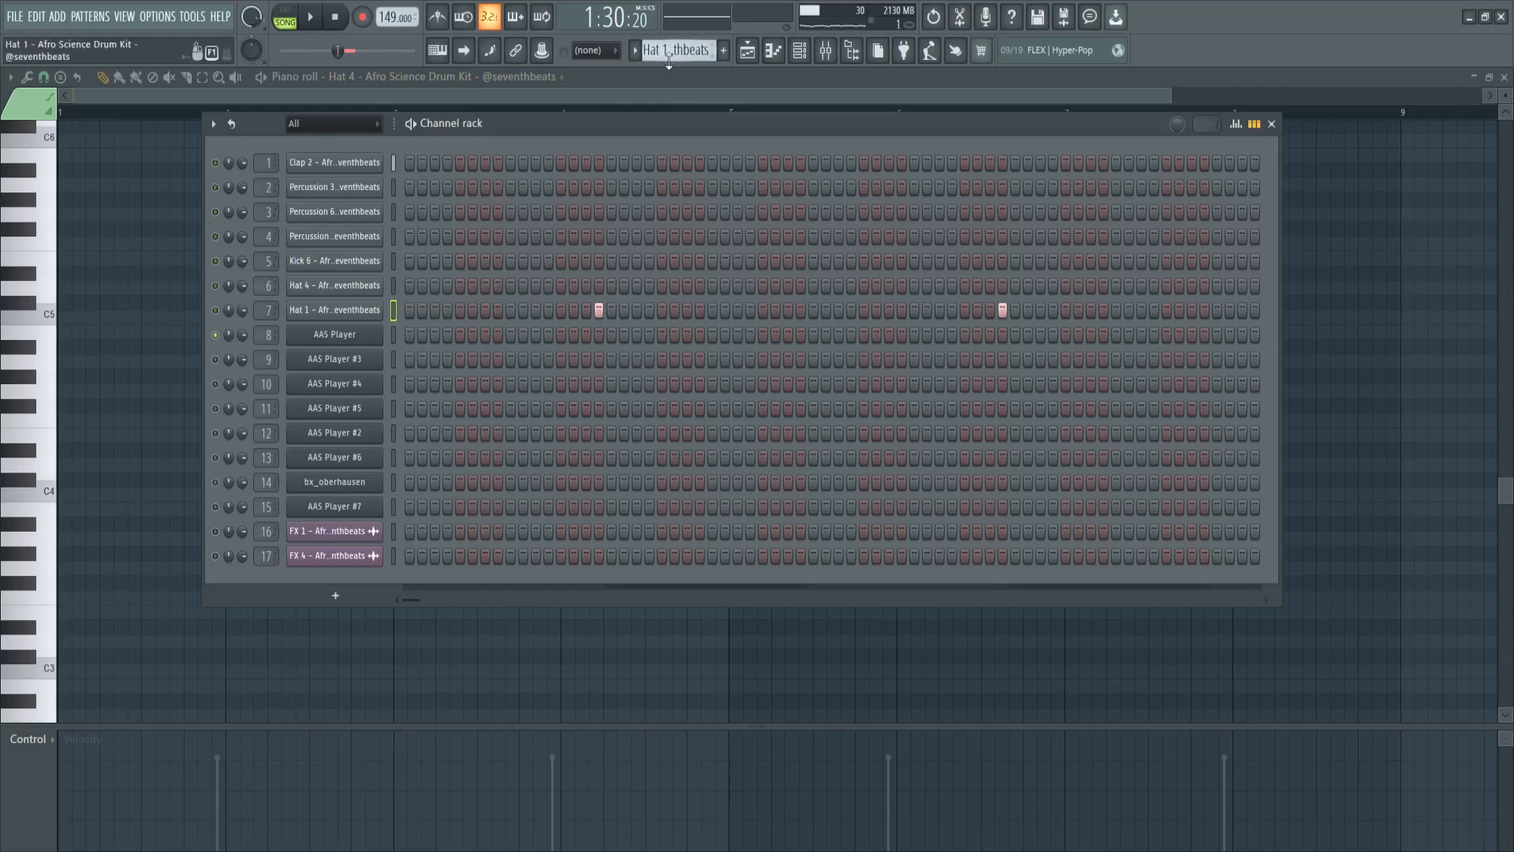
# - Switch to the AAS Player pattern, solo its channel, and check the sound pack and preset loaded in the instrument
pyautogui.scroll(-1, 671, 49)
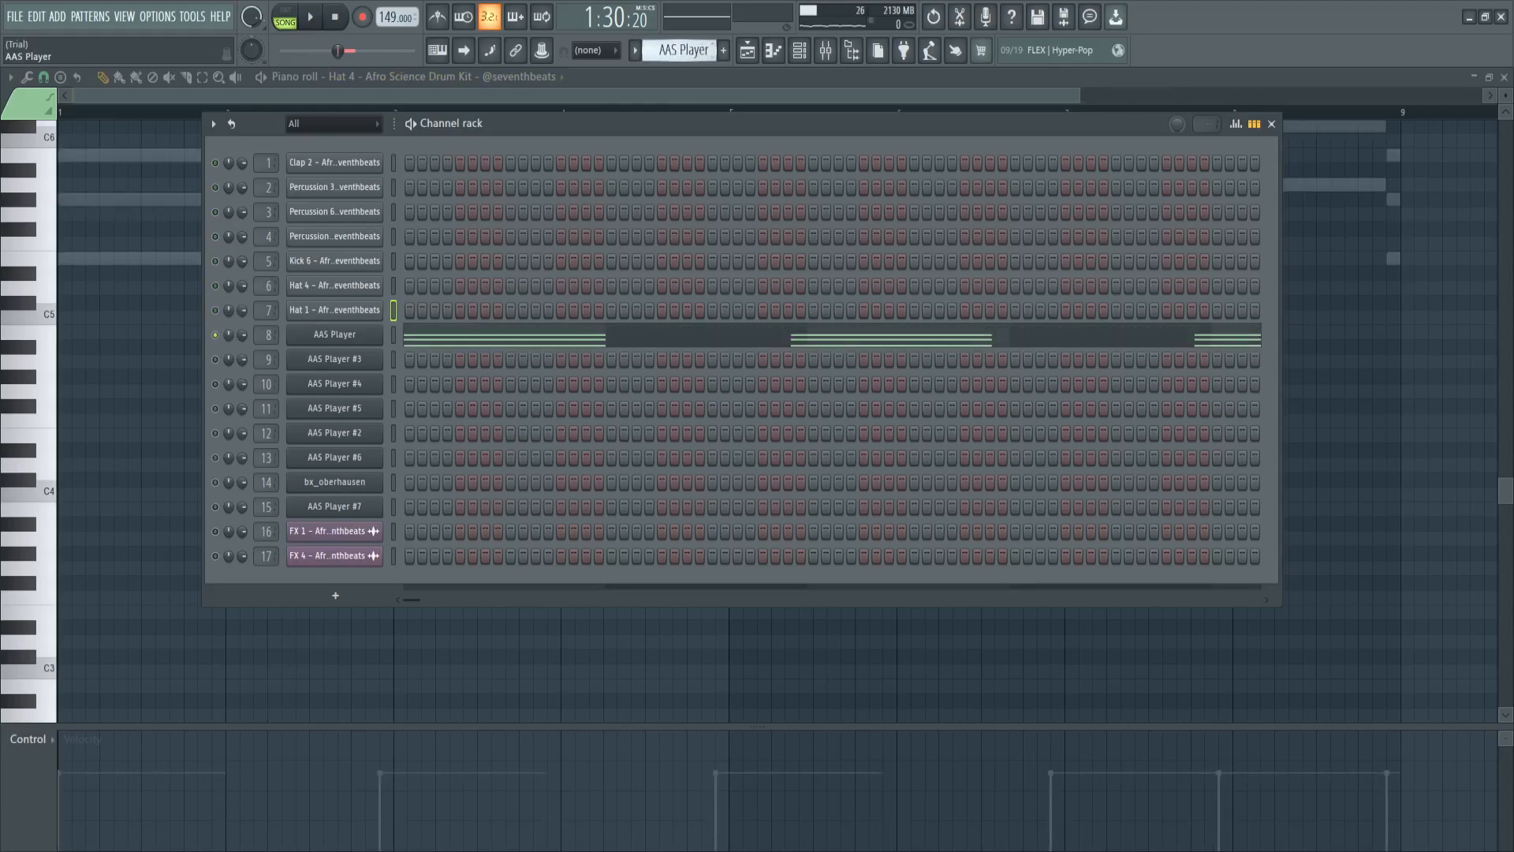
pyautogui.click(344, 343)
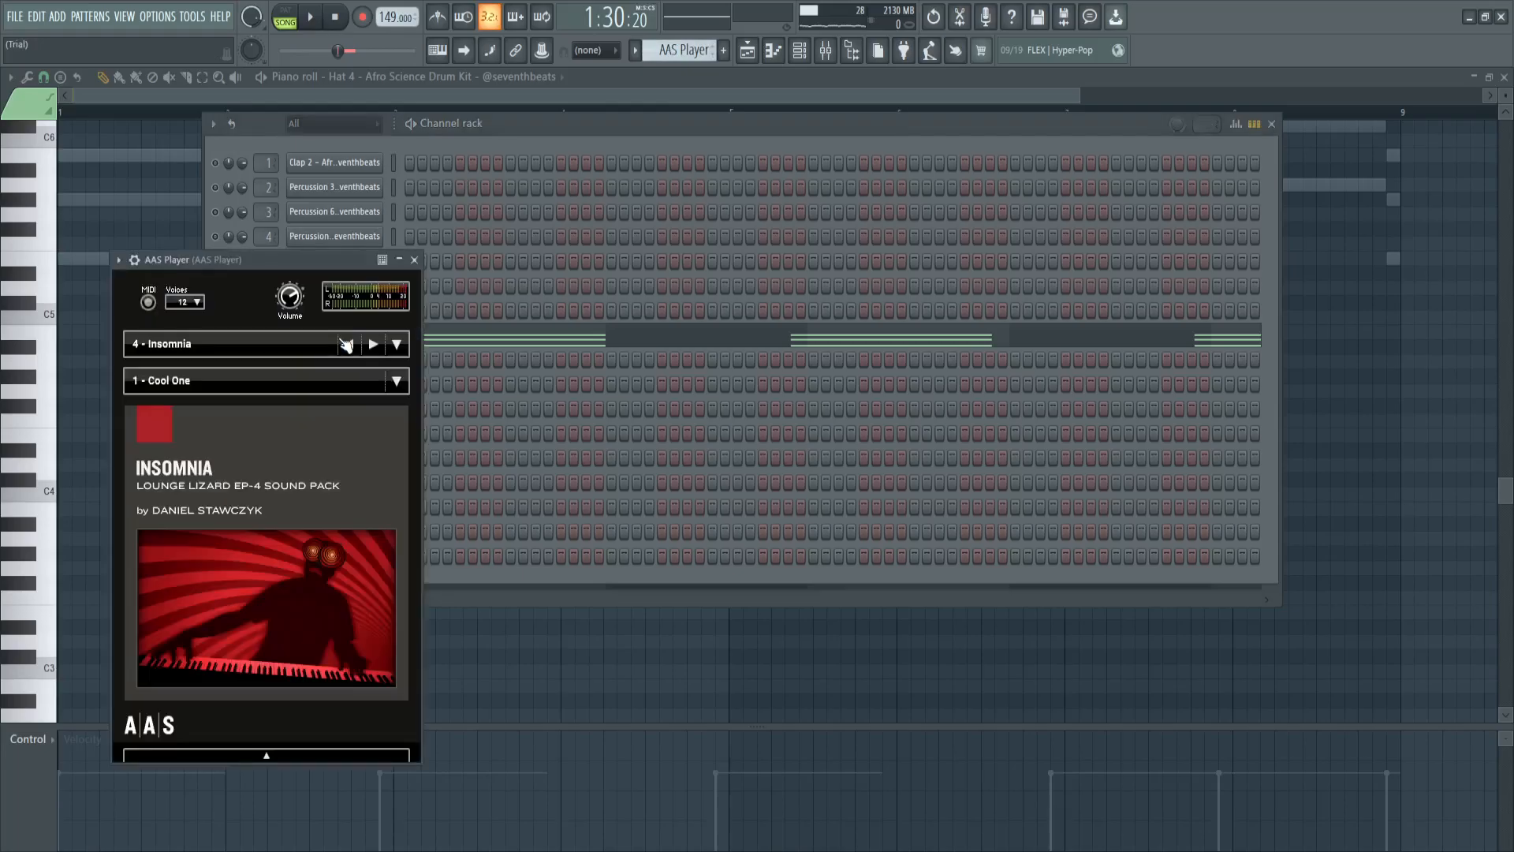
pyautogui.moveTo(310, 257); pyautogui.dragTo(683, 95)
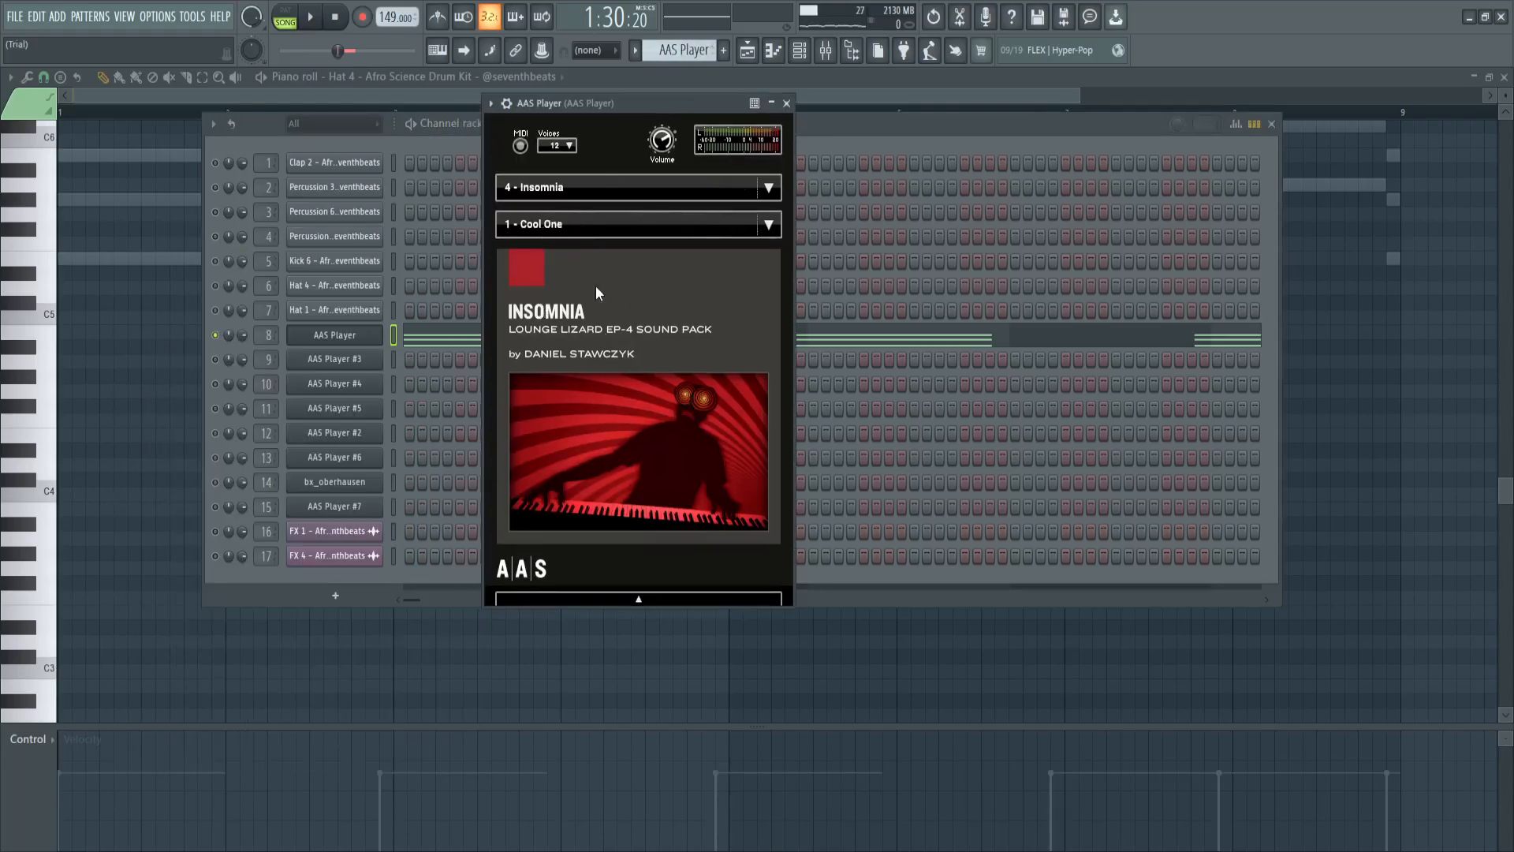
pyautogui.click(787, 103)
# - Examine the AAS Player chords in the piano roll and listen to them during loop playback
pyautogui.click(490, 339)
pyautogui.scroll(5, 483, 336)
pyautogui.press('space')
pyautogui.press('space')
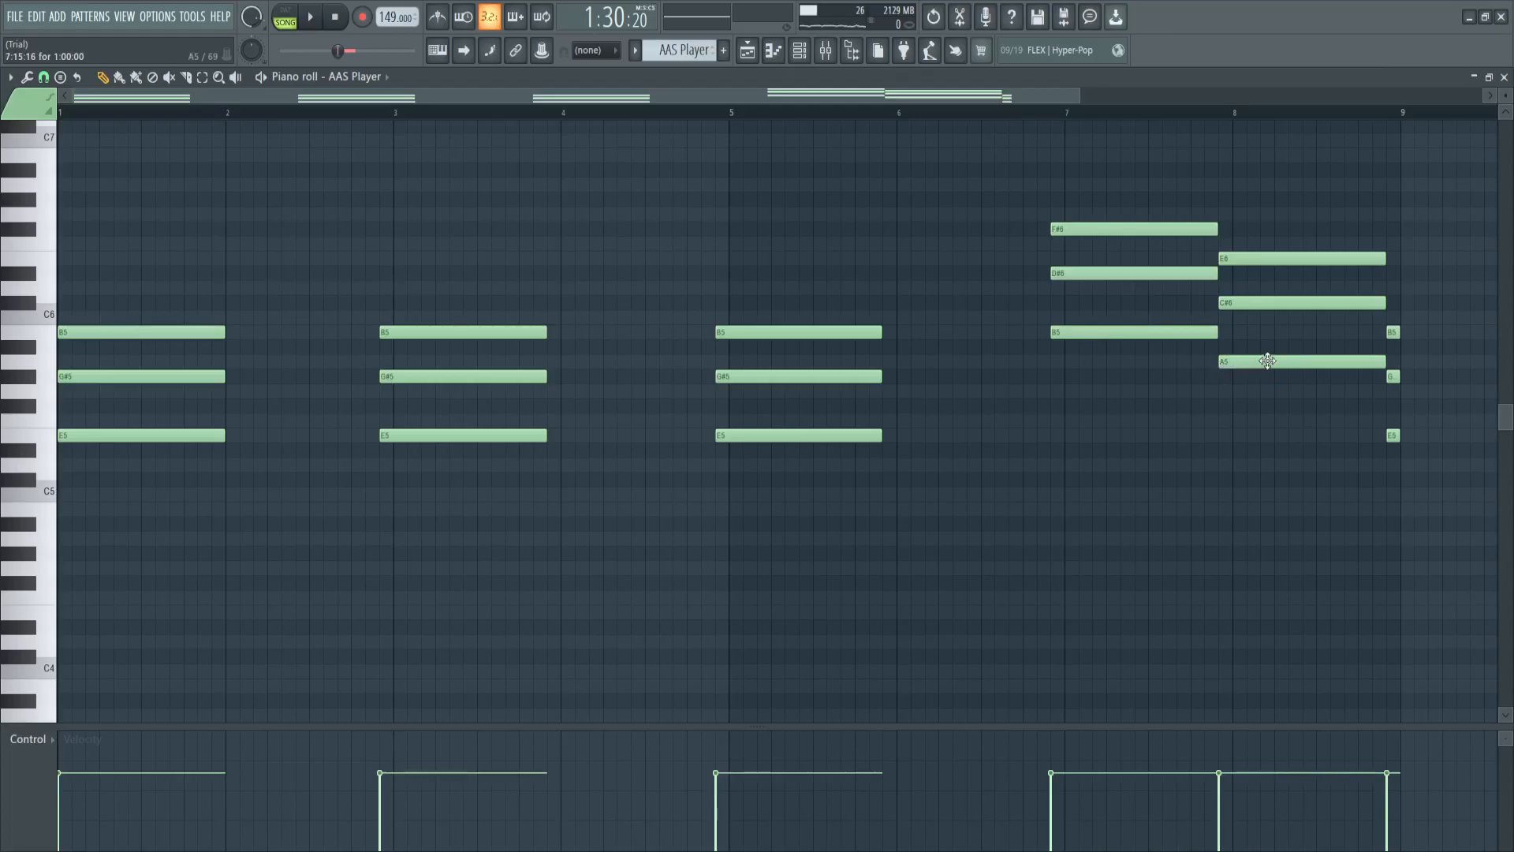
pyautogui.press('space')
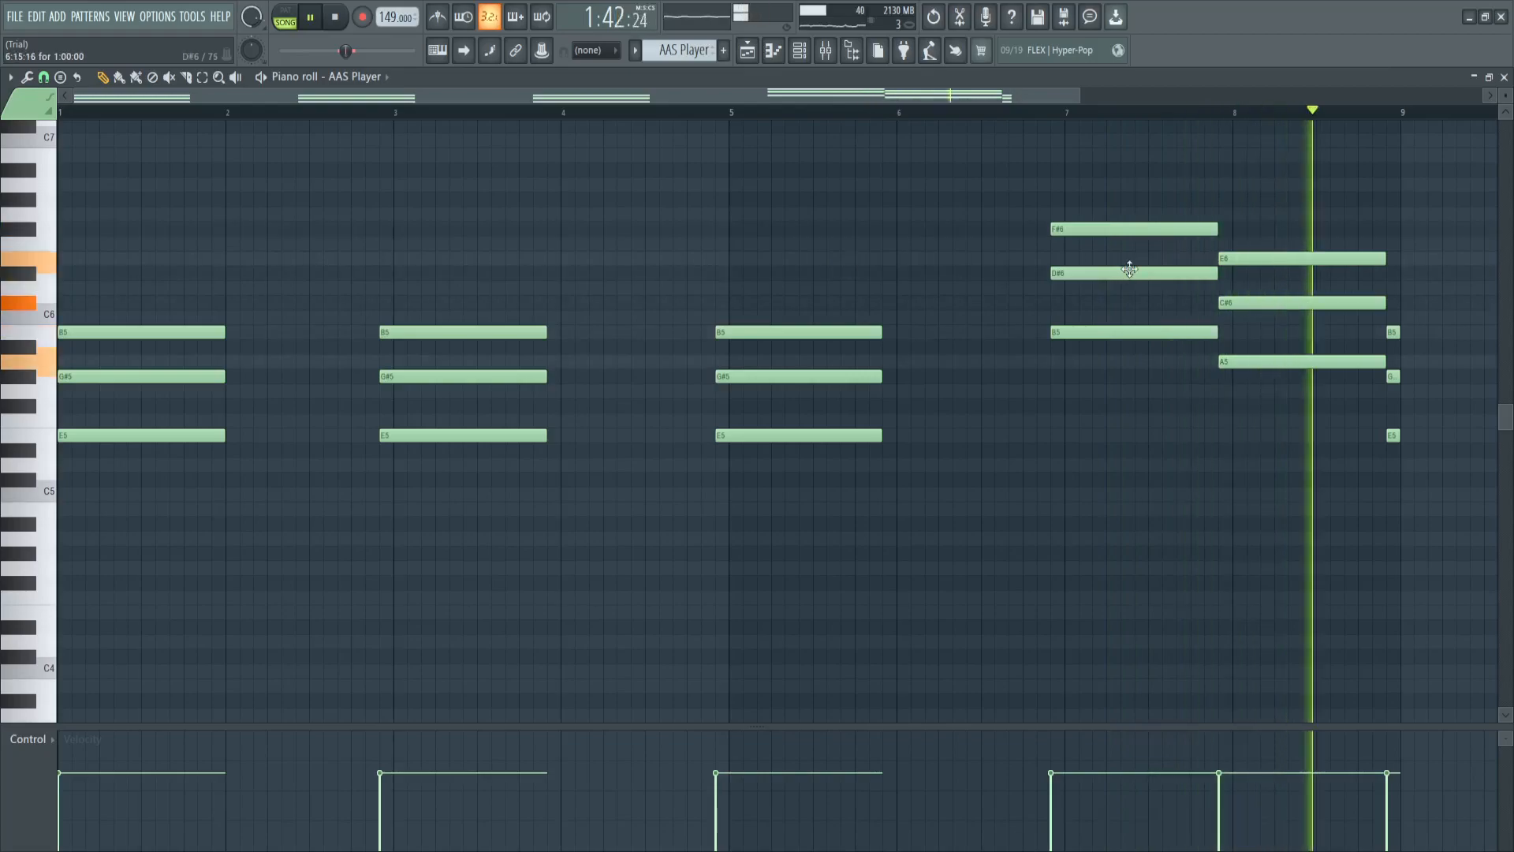
pyautogui.press('space')
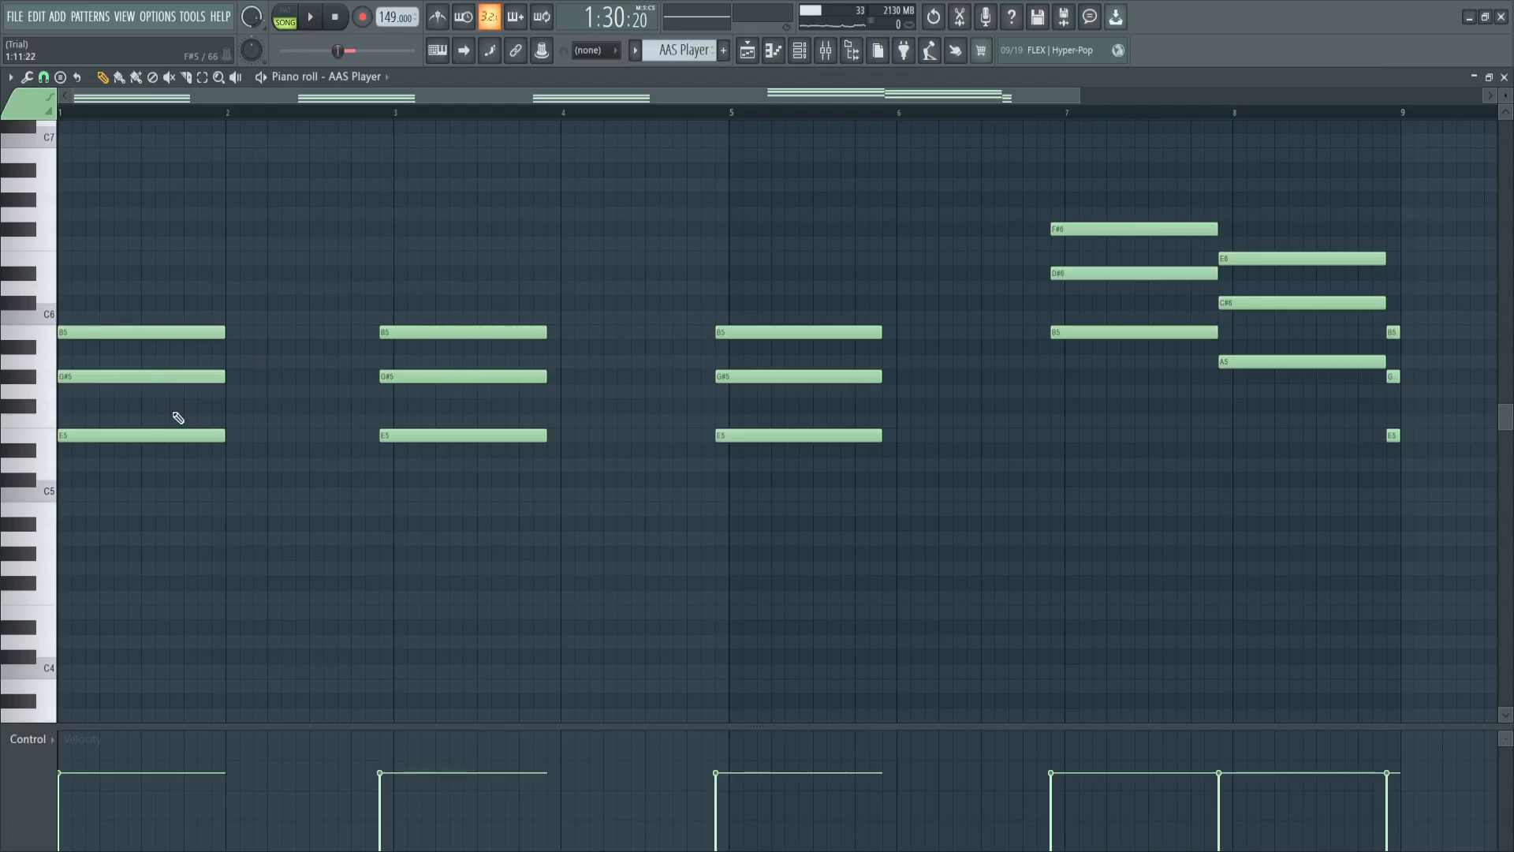
# - Switch to the AAS Player #3 pattern, solo its channel, and look through the instrument's preset and sound pack lists
pyautogui.click(802, 52)
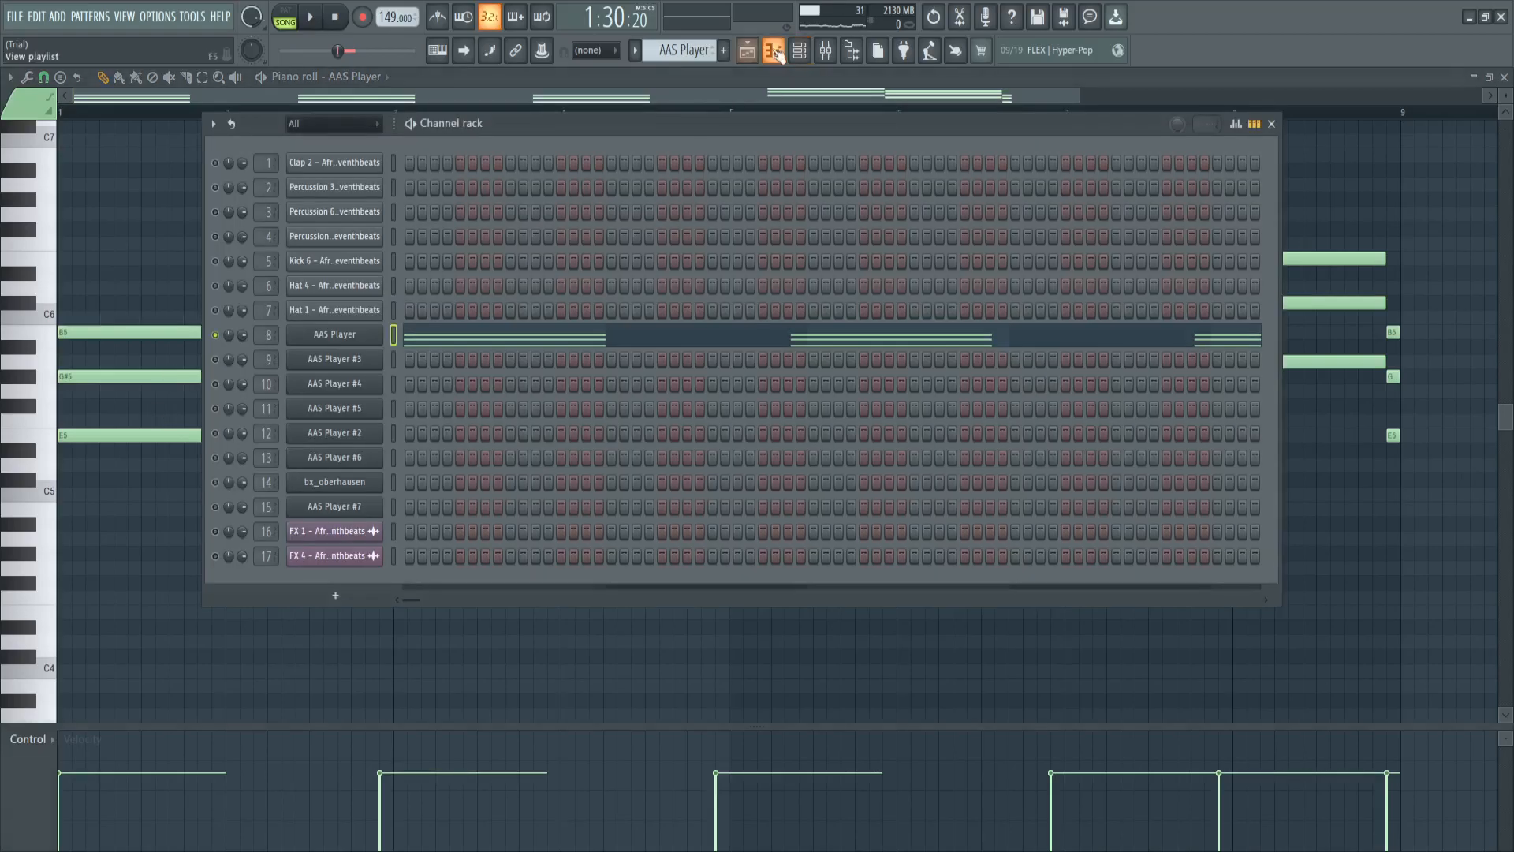
pyautogui.scroll(-1, 693, 50)
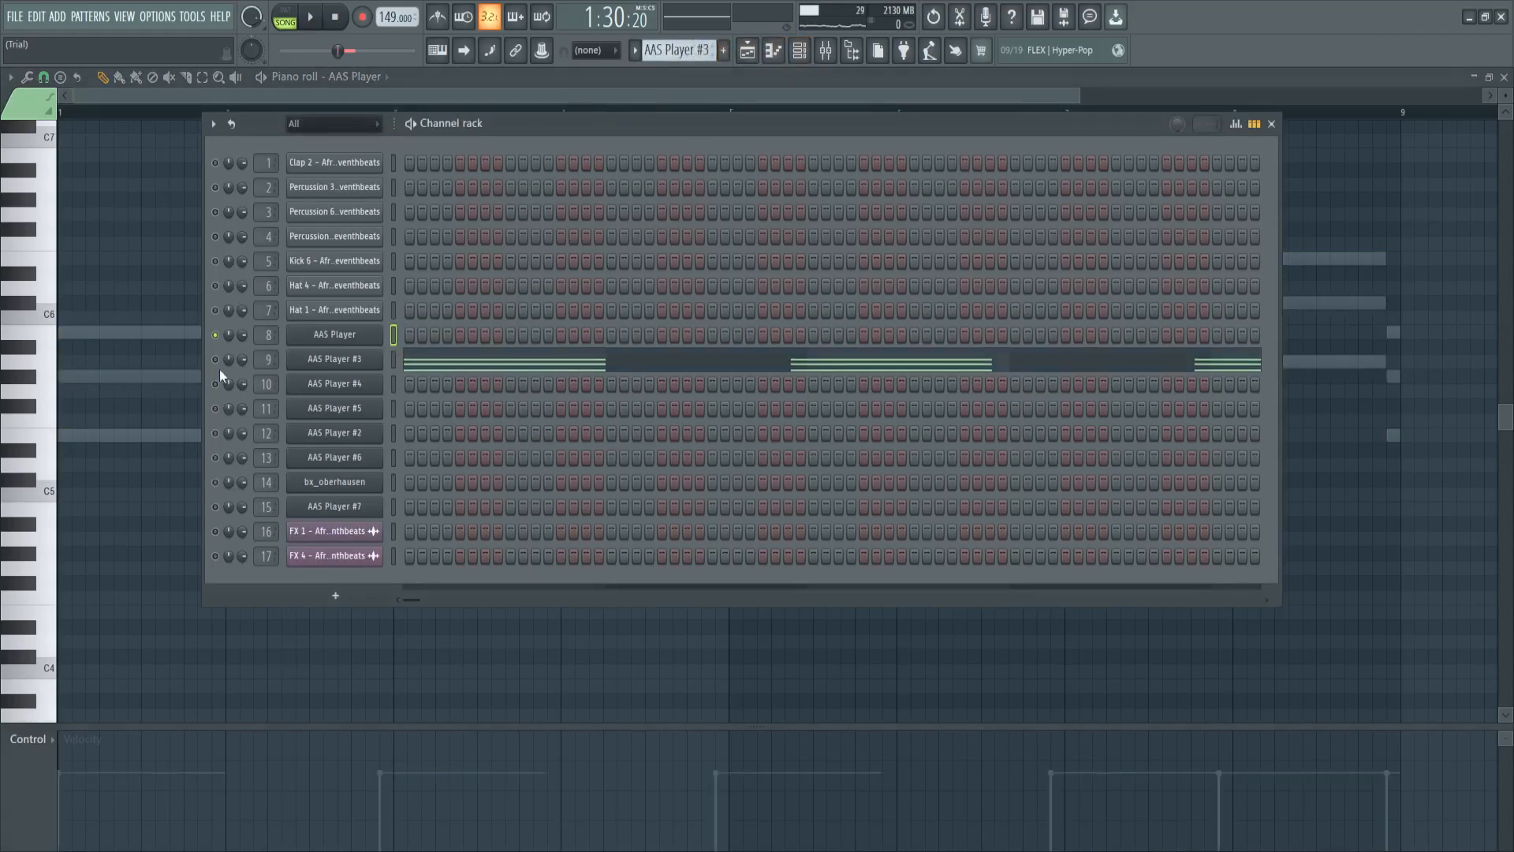
pyautogui.click(313, 363)
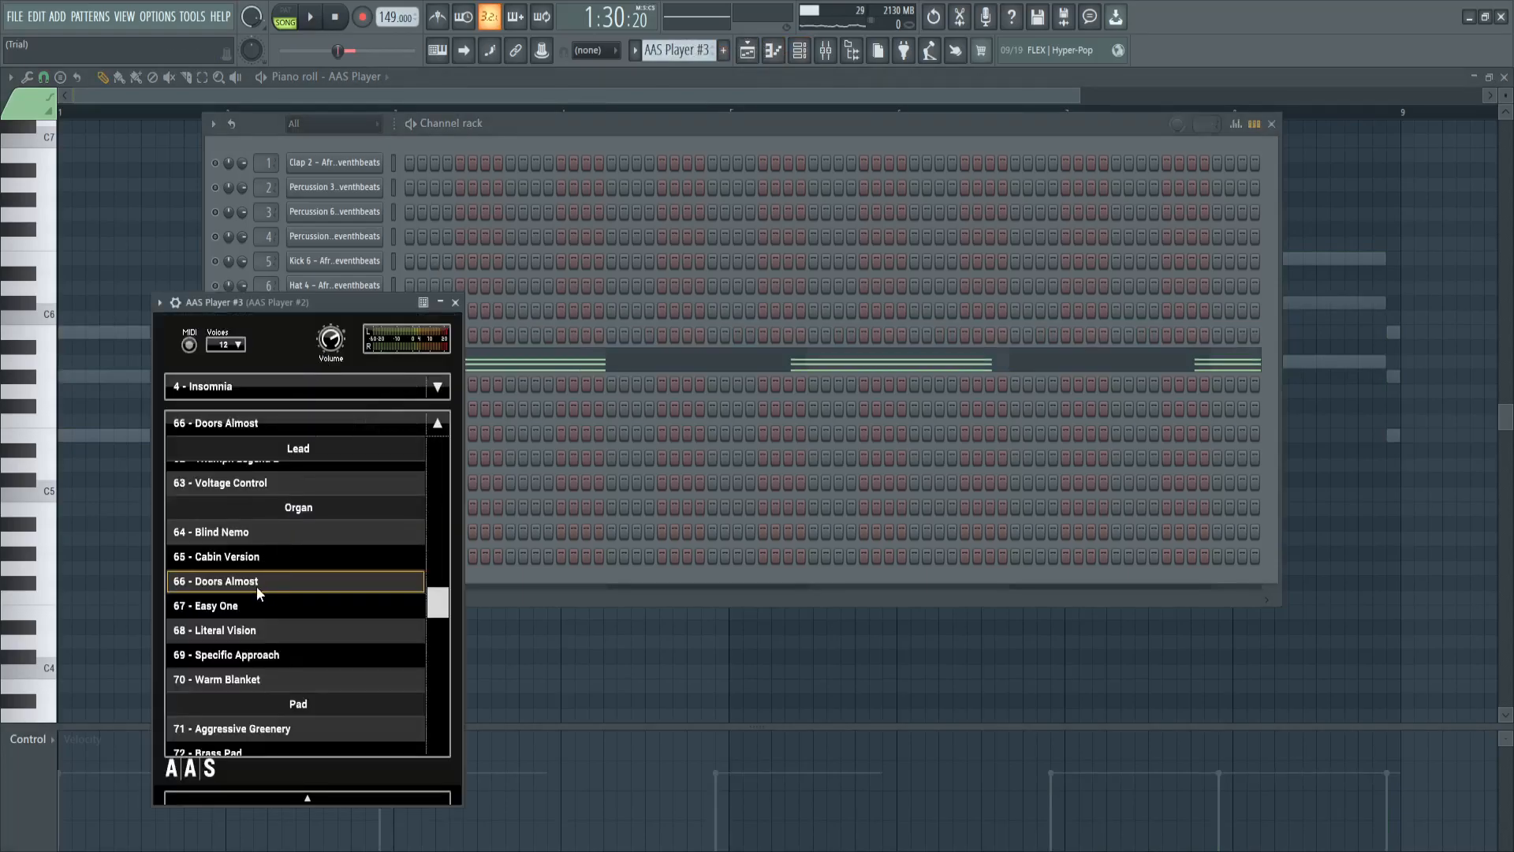
pyautogui.moveTo(272, 314); pyautogui.dragTo(482, 226)
pyautogui.click(462, 298)
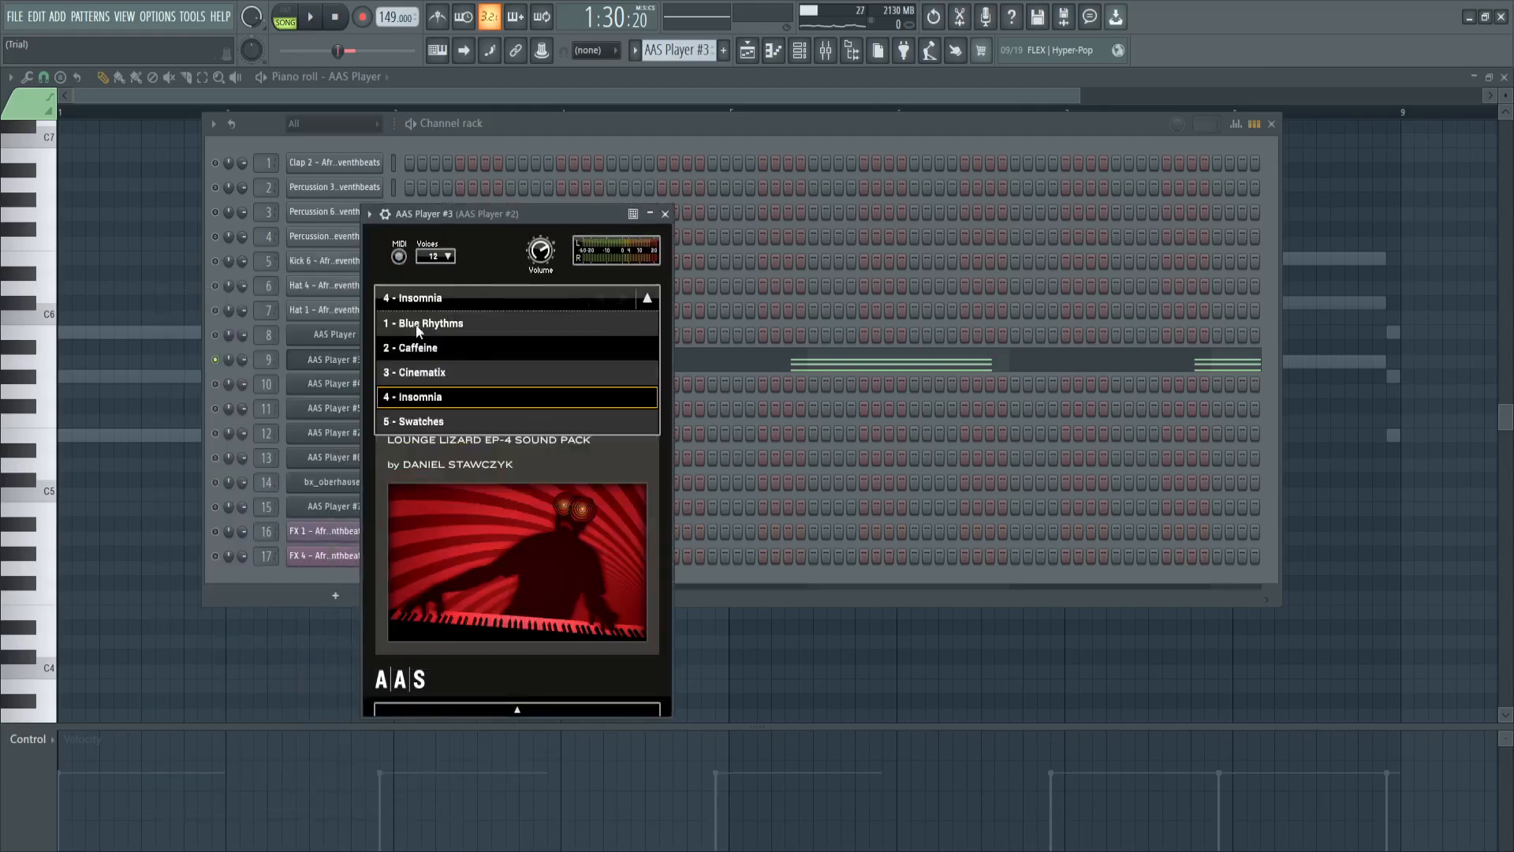
pyautogui.click(484, 299)
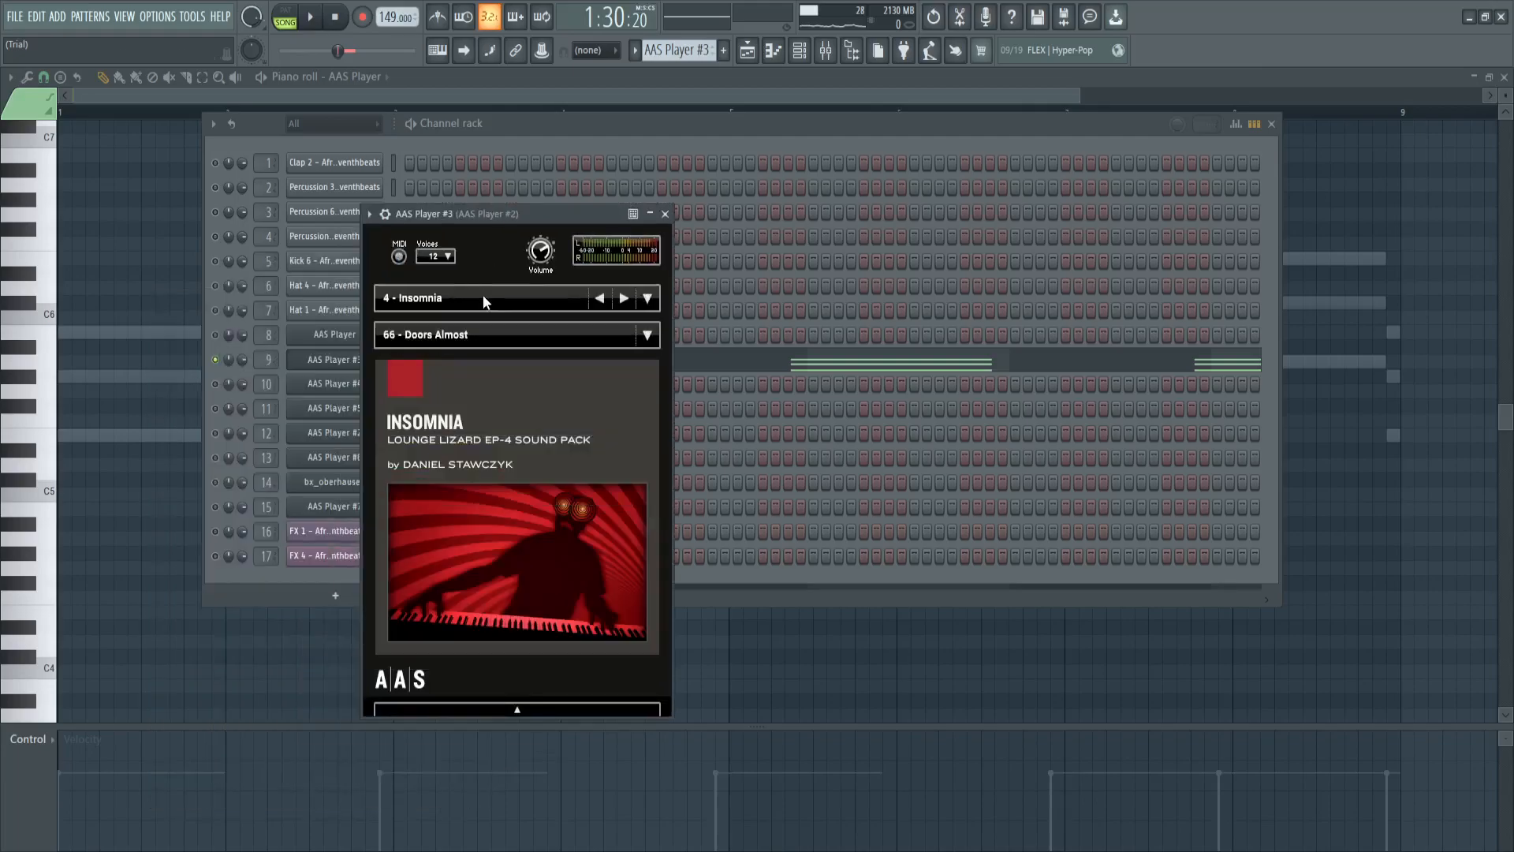
pyautogui.click(665, 215)
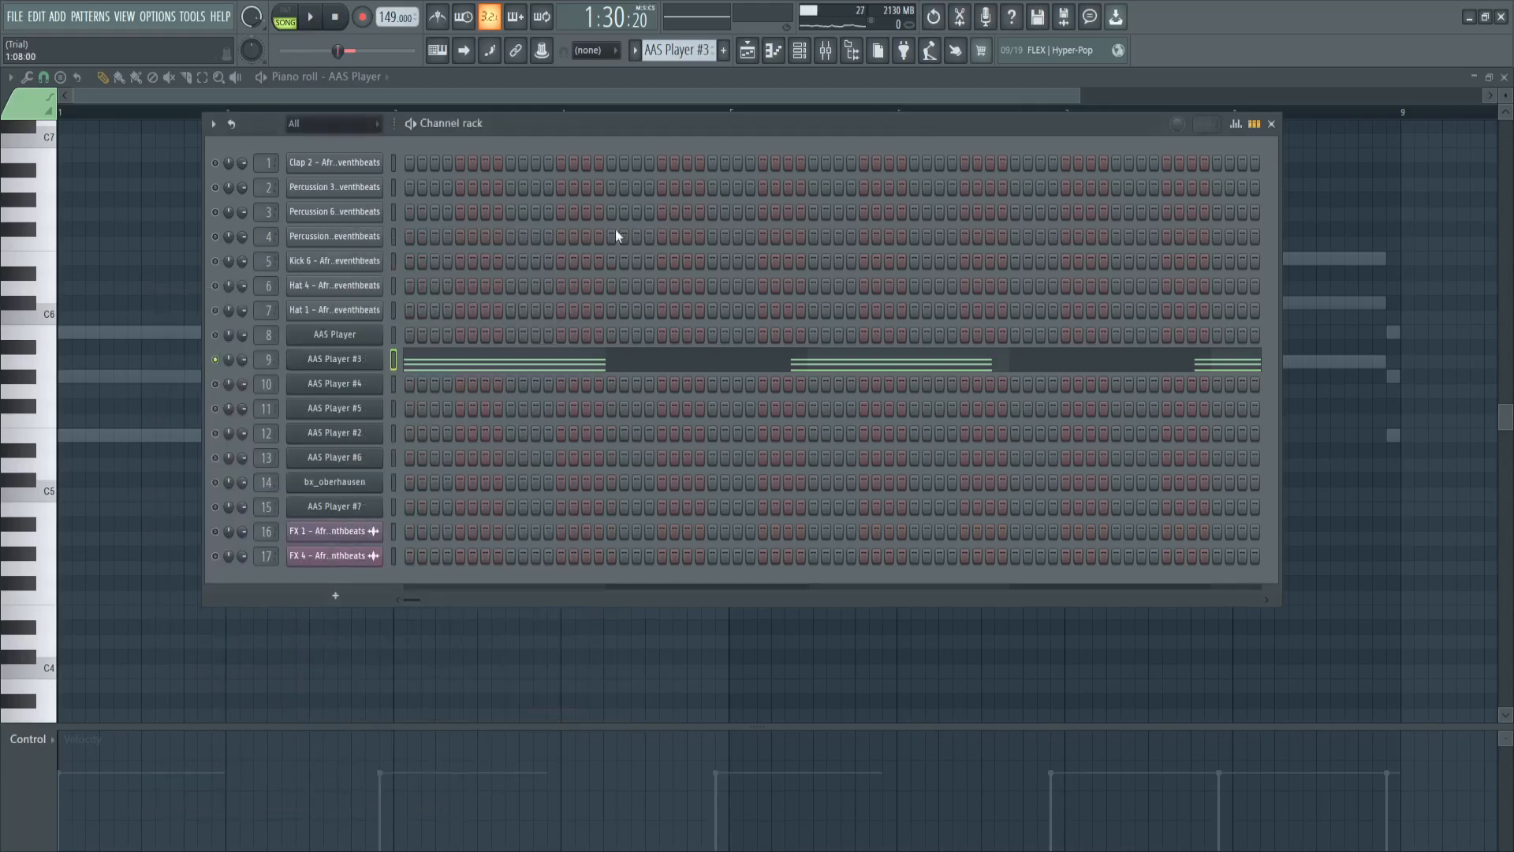
# - Show the AAS Player #3 chords in the piano roll and play the start of the loop
pyautogui.click(419, 366)
pyautogui.press('space')
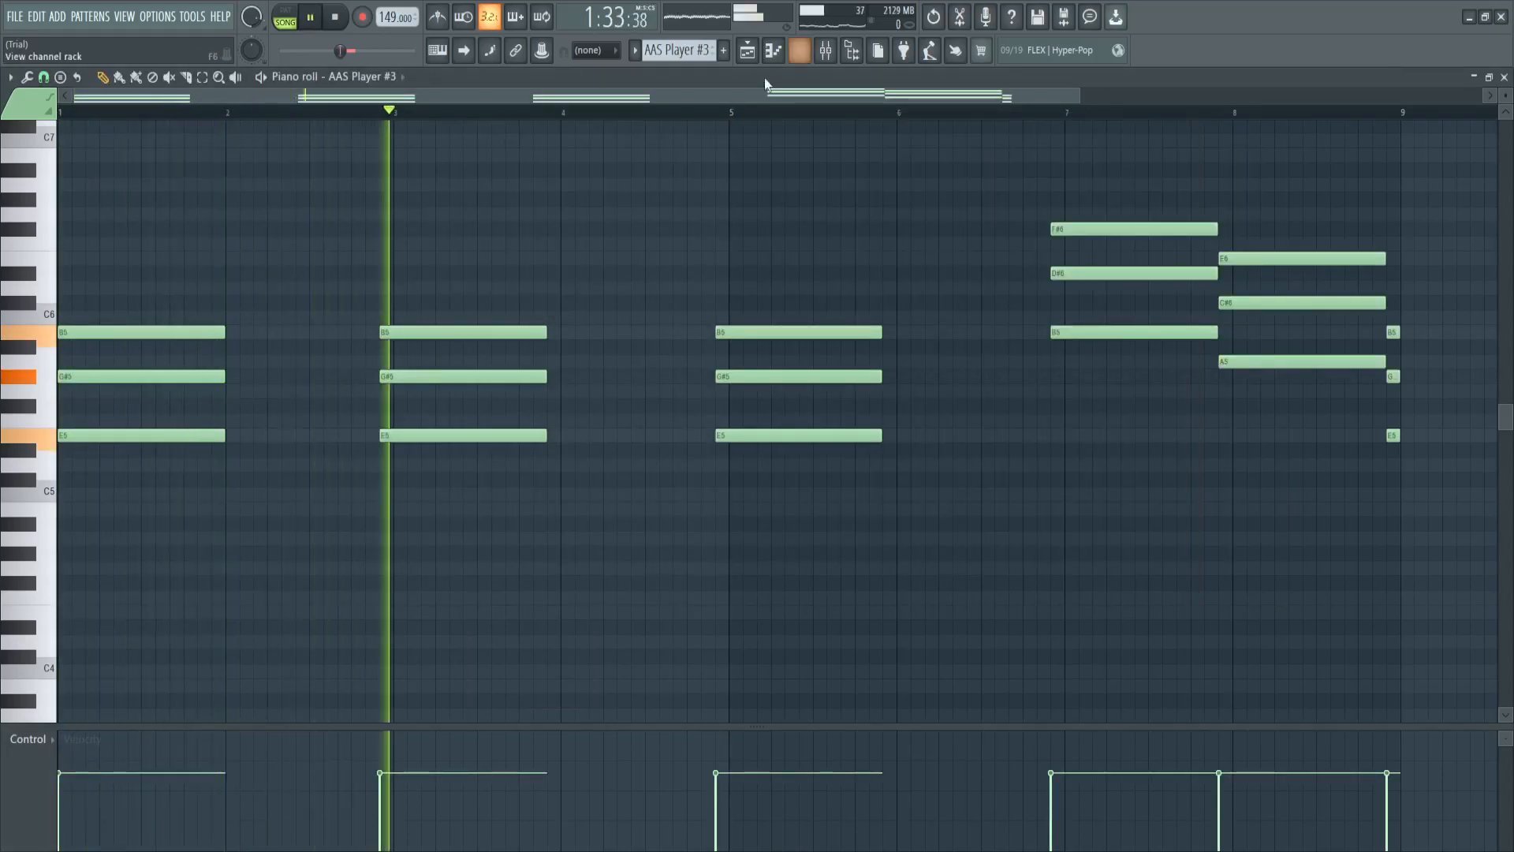
pyautogui.press('space')
# - Reopen the AAS Player #3 instrument from the channel rack and check its selected organ preset in the preset list
pyautogui.click(800, 54)
pyautogui.click(346, 367)
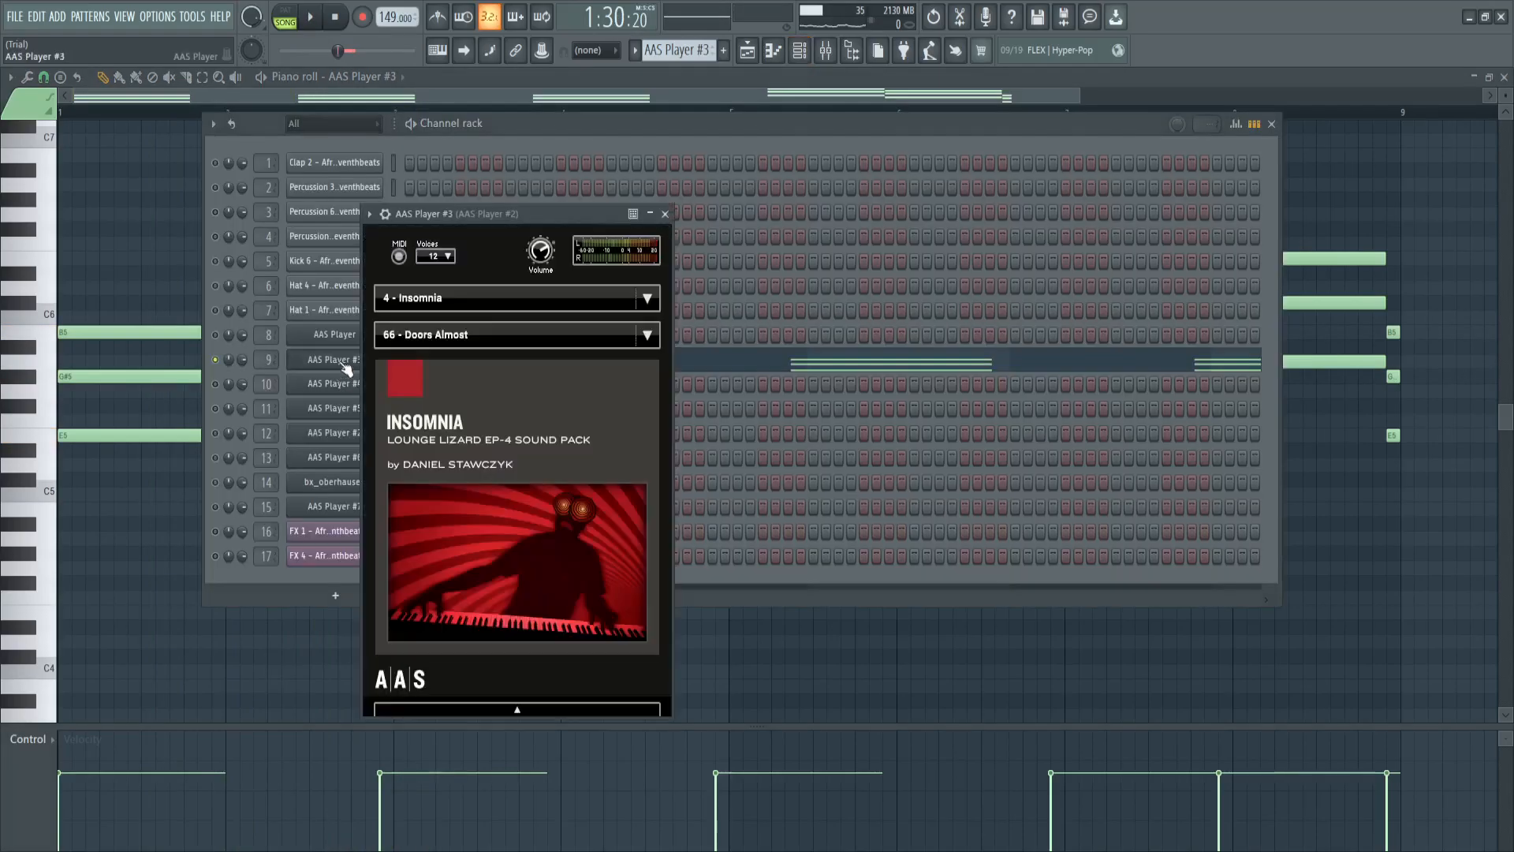
pyautogui.click(442, 337)
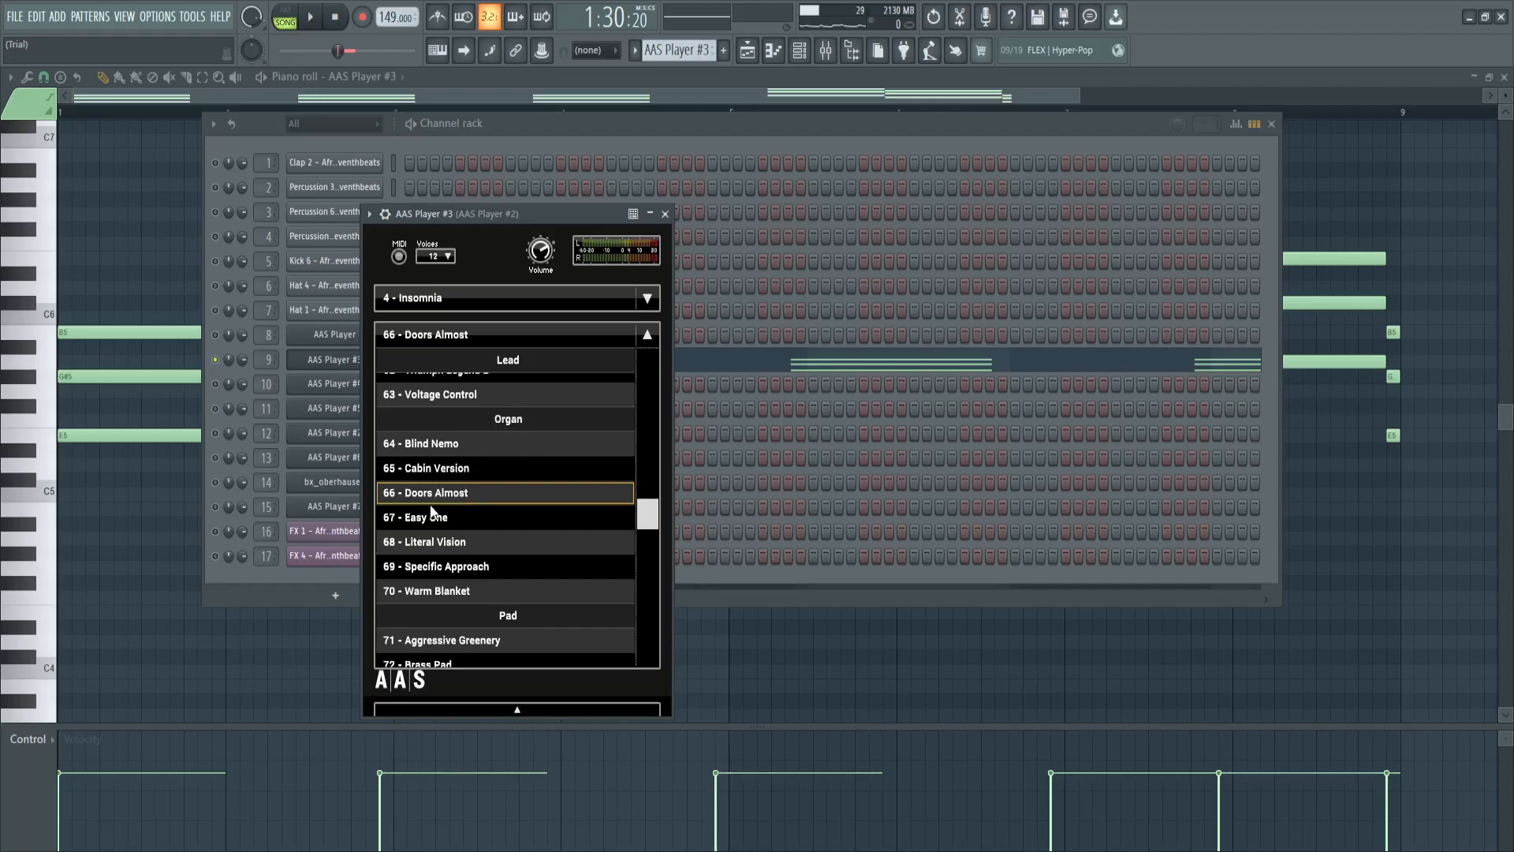
pyautogui.click(665, 214)
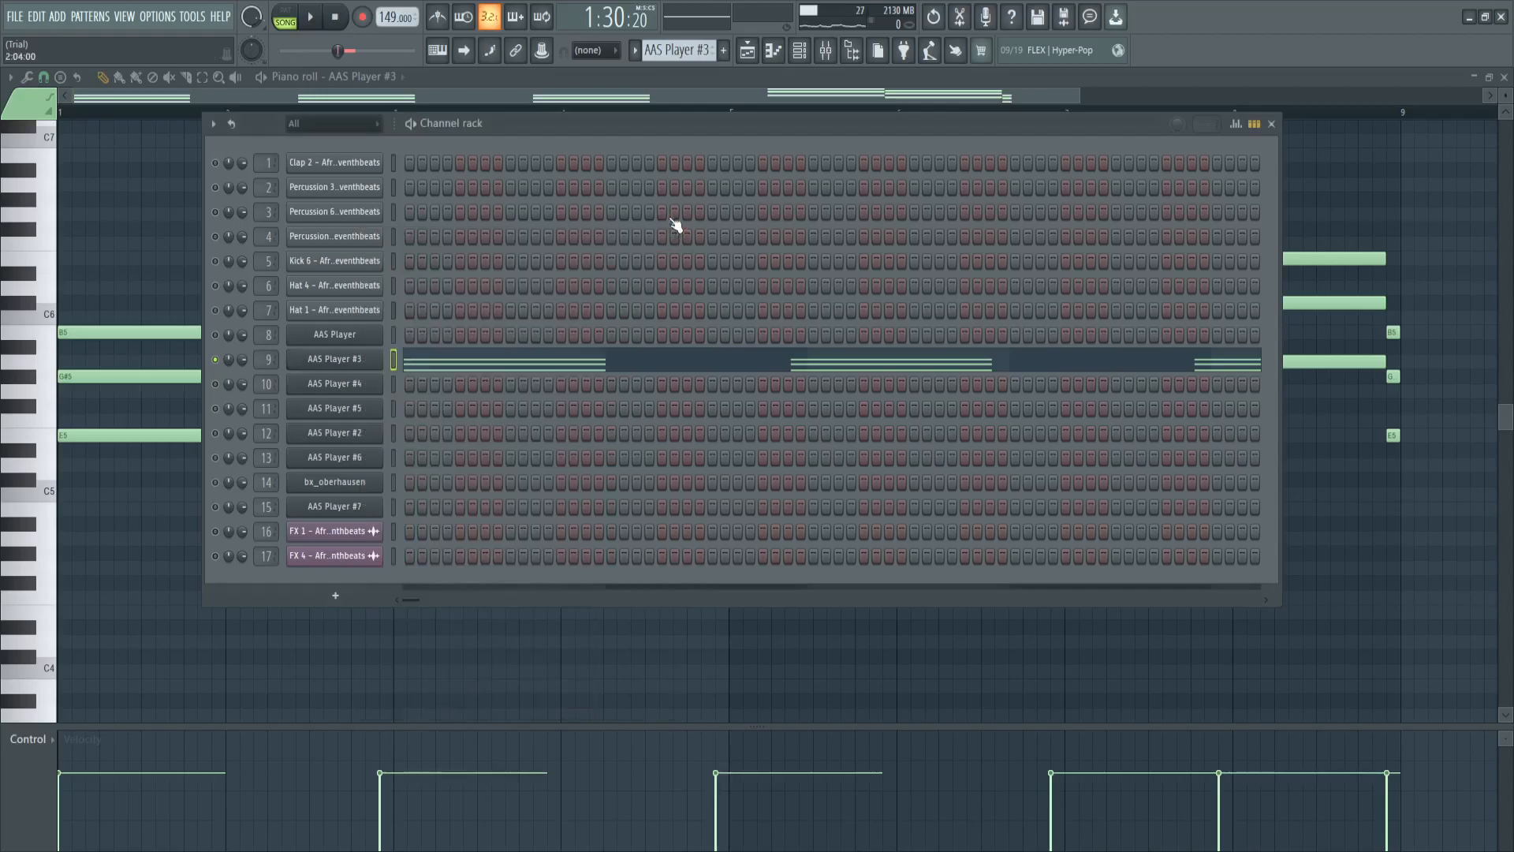
# - Listen to the full AAS Player #3 chord loop in song playback
pyautogui.press('F6')
pyautogui.press('space')
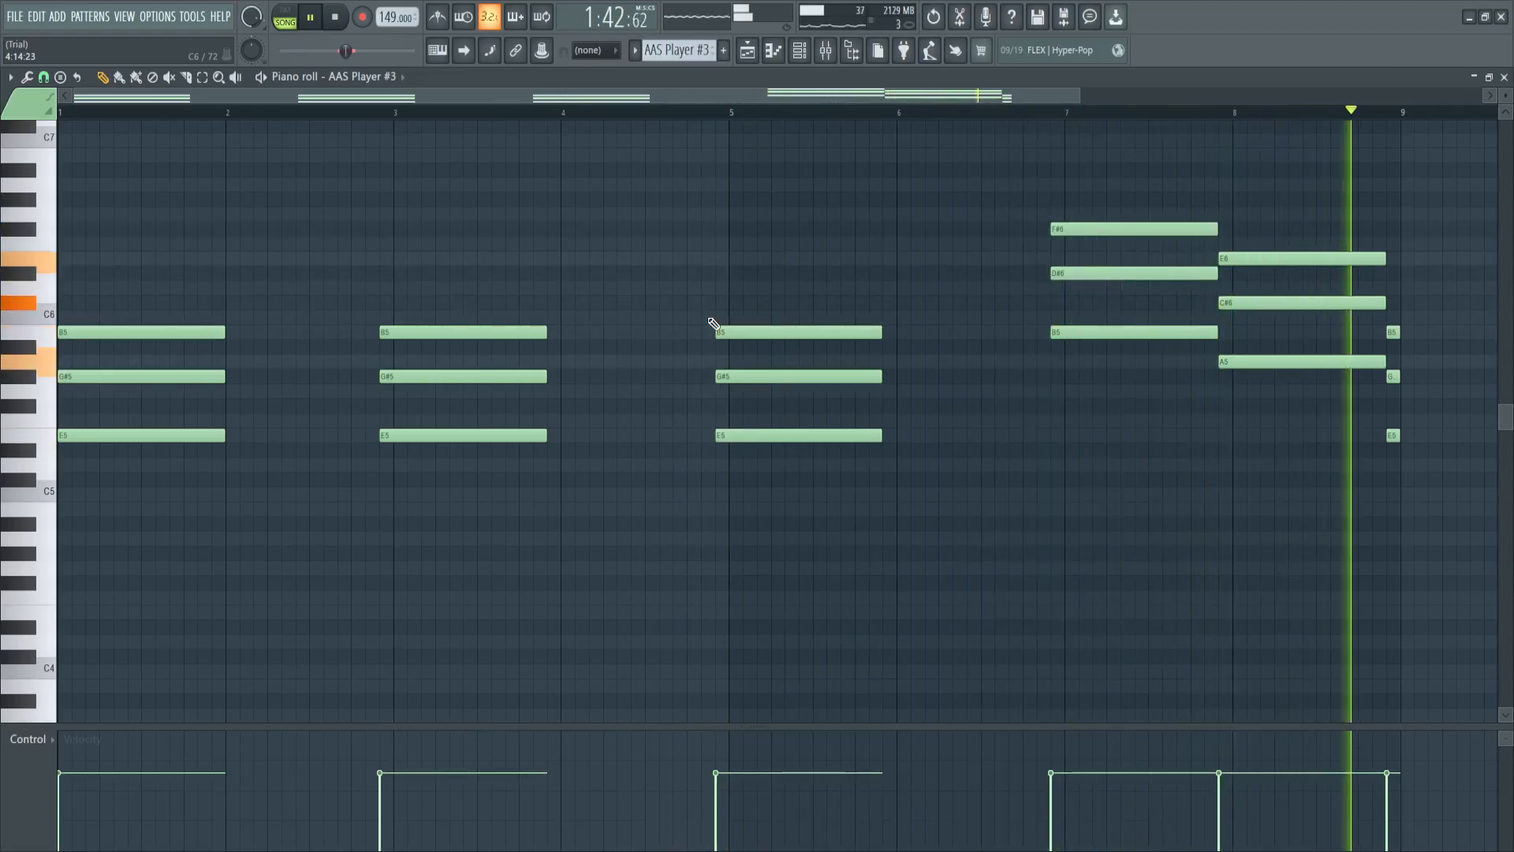
pyautogui.press('space')
# - Switch to the AAS Player #4 pattern, solo its channel, and check which preset the instrument uses
pyautogui.click(799, 51)
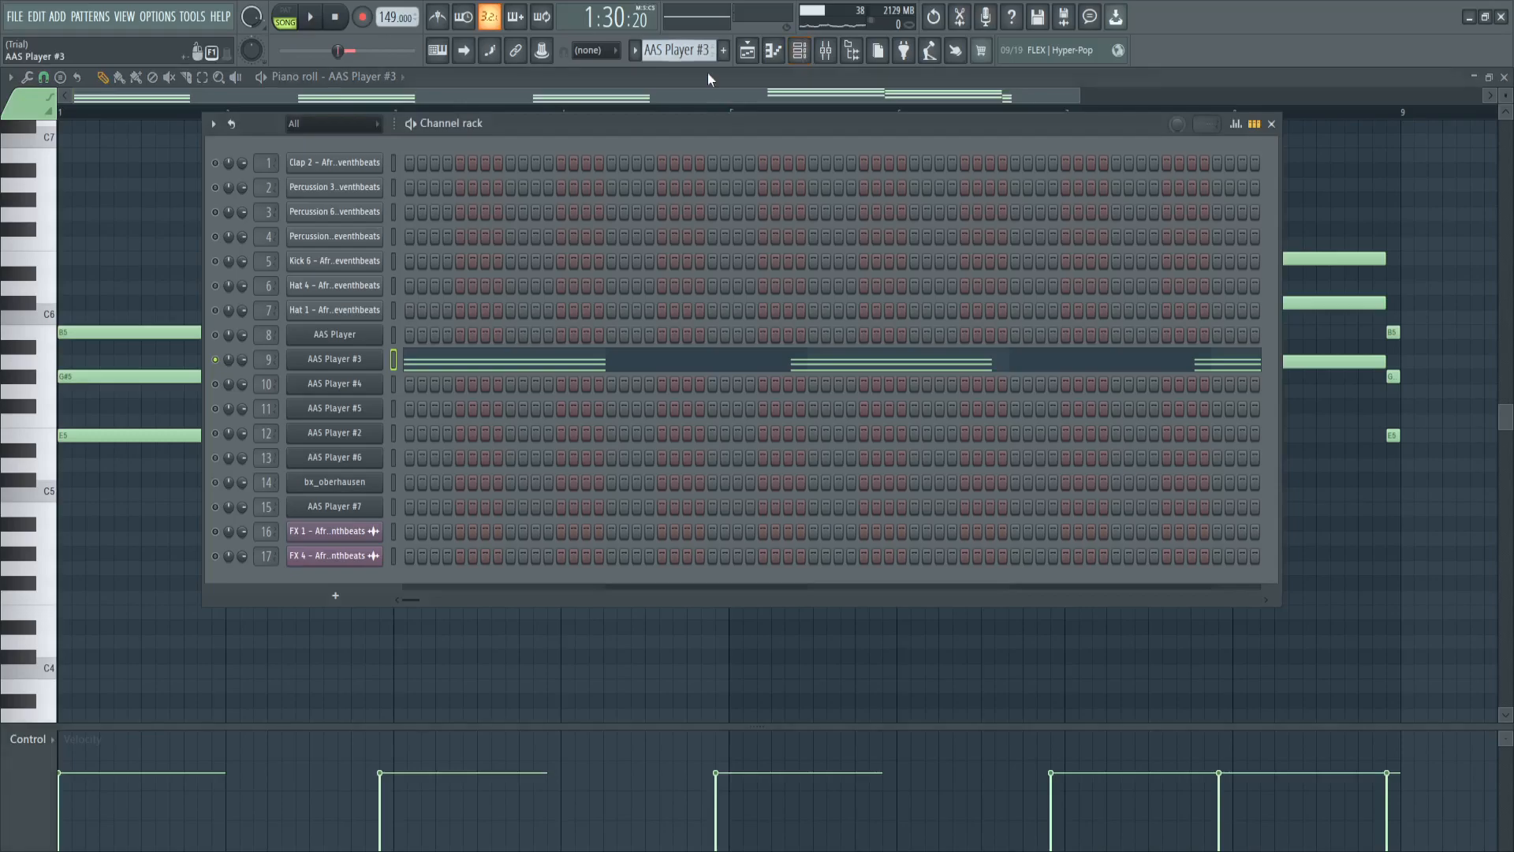
pyautogui.scroll(-1, 692, 46)
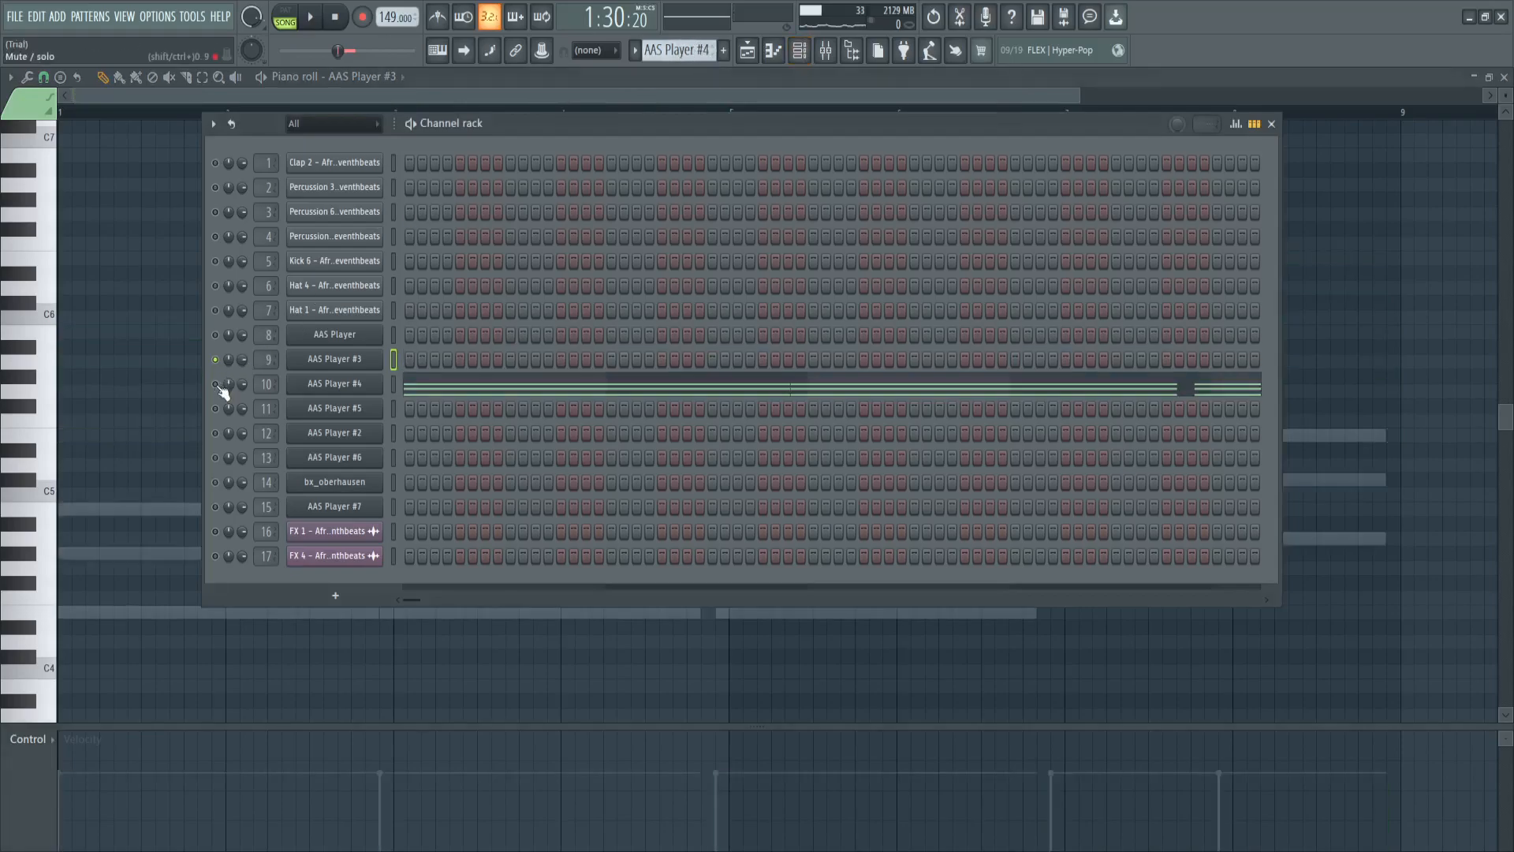
pyautogui.click(304, 392)
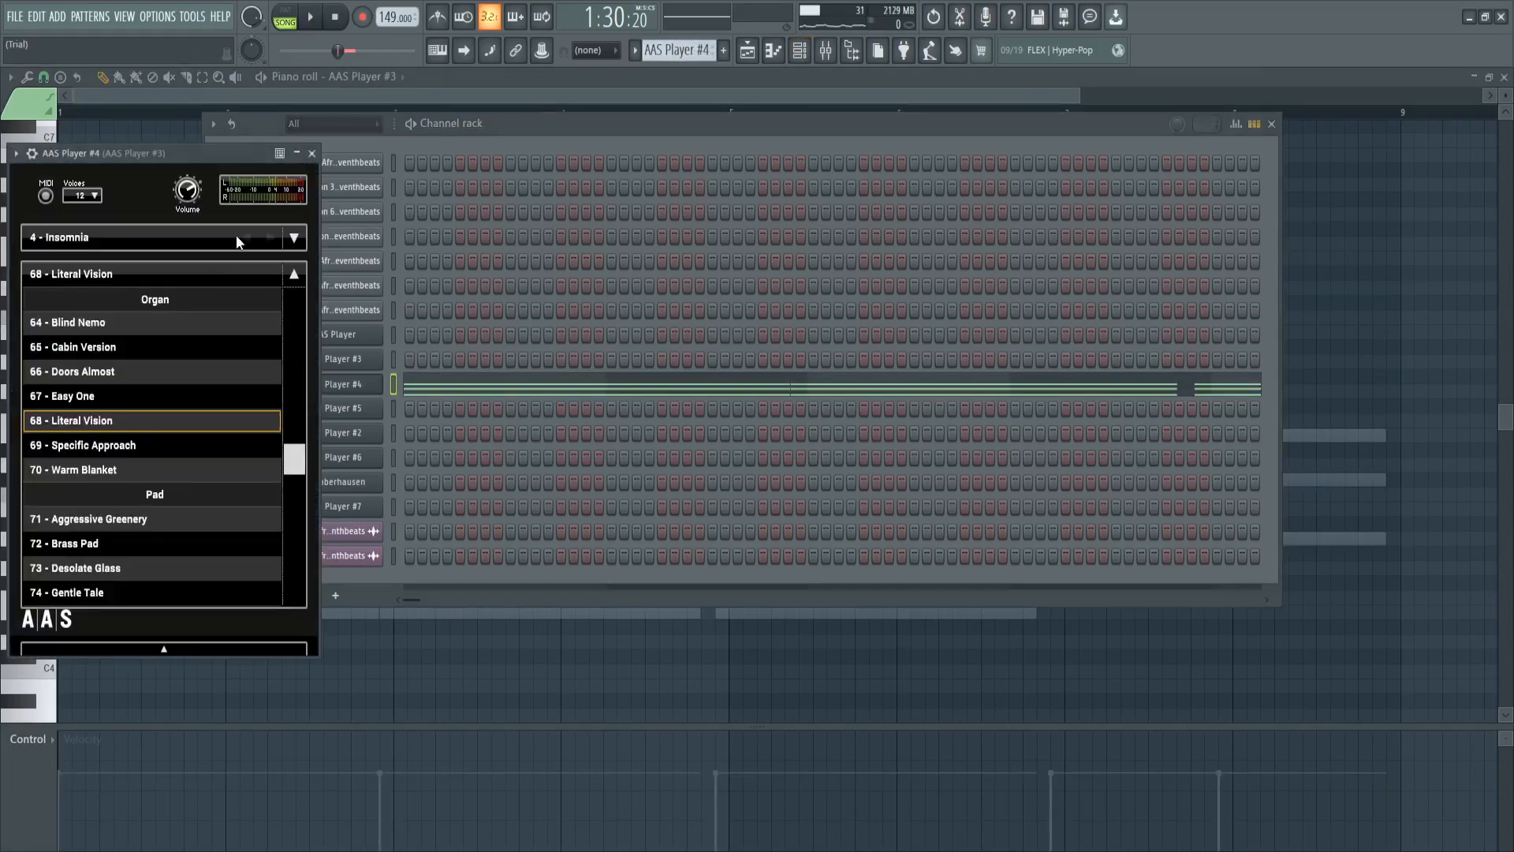
pyautogui.moveTo(201, 161); pyautogui.dragTo(740, 126)
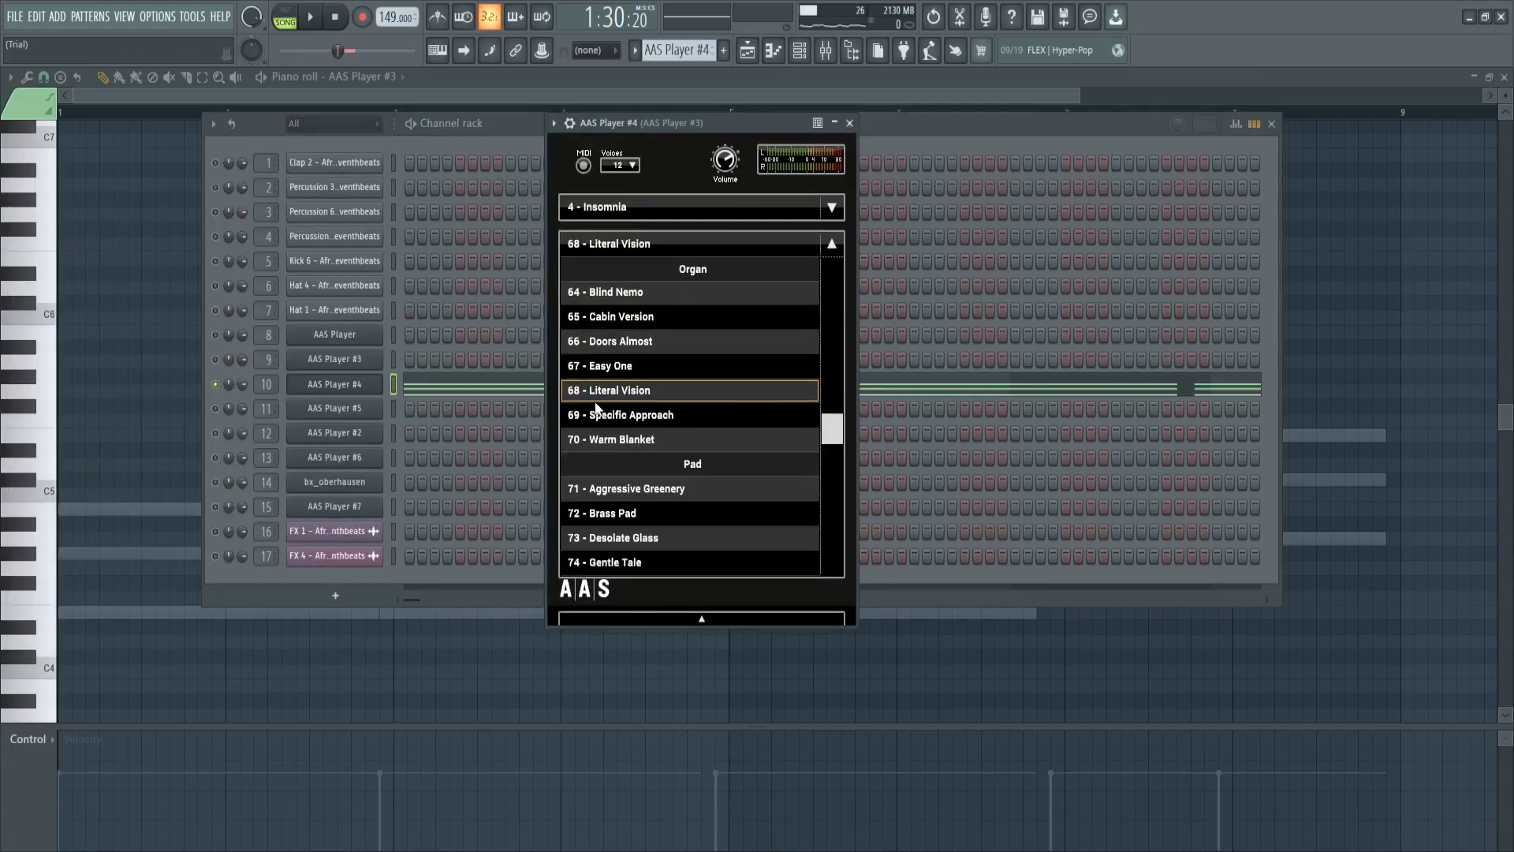
pyautogui.click(849, 123)
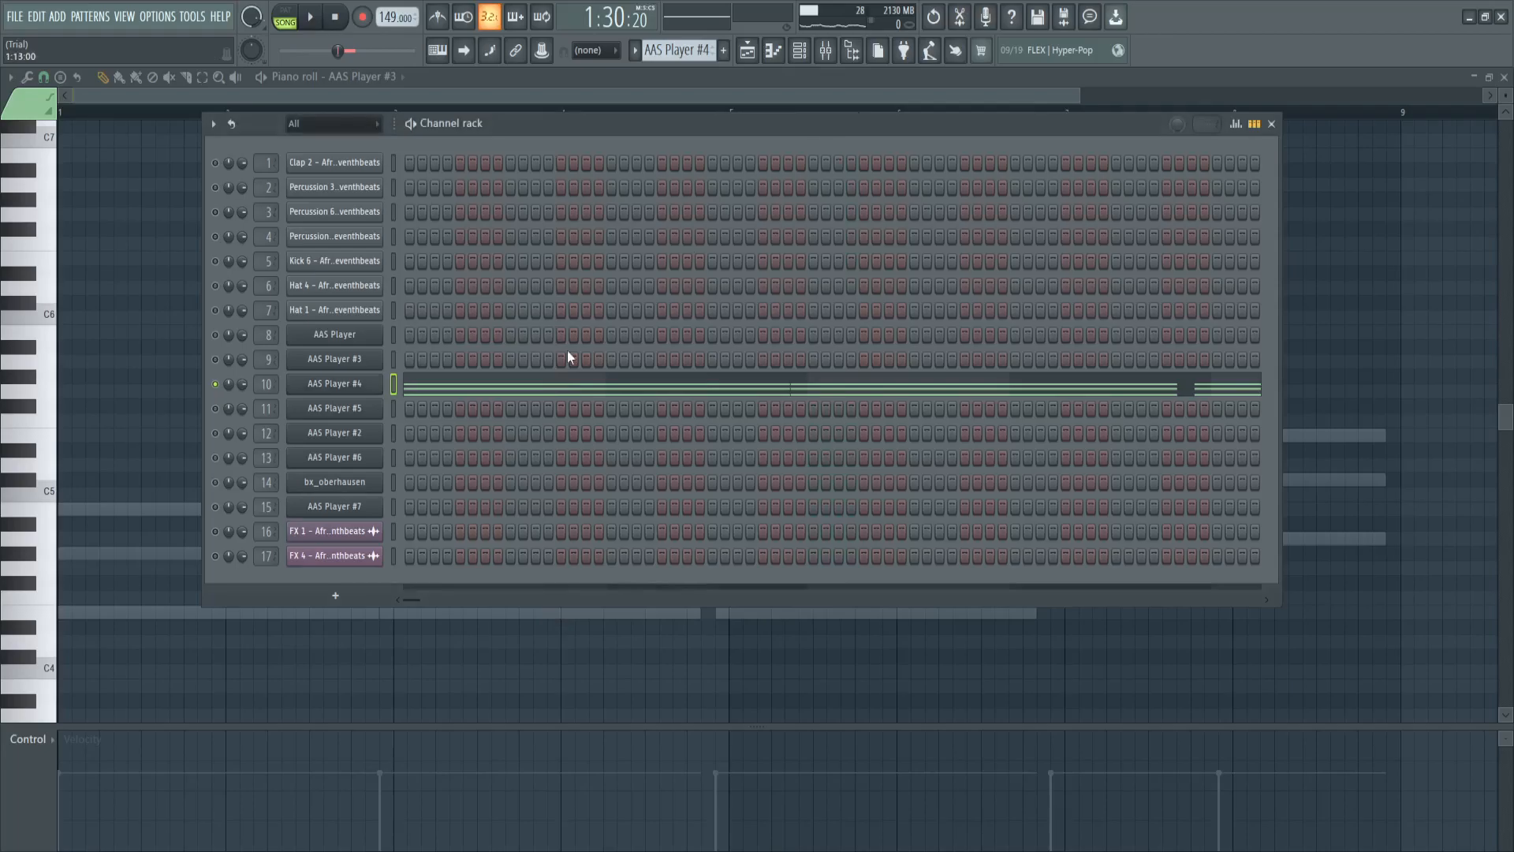
# - Review the sustained AAS Player #4 chords in the piano roll while the loop plays, then return to the channel rack
pyautogui.click(562, 388)
pyautogui.scroll(-2, 563, 390)
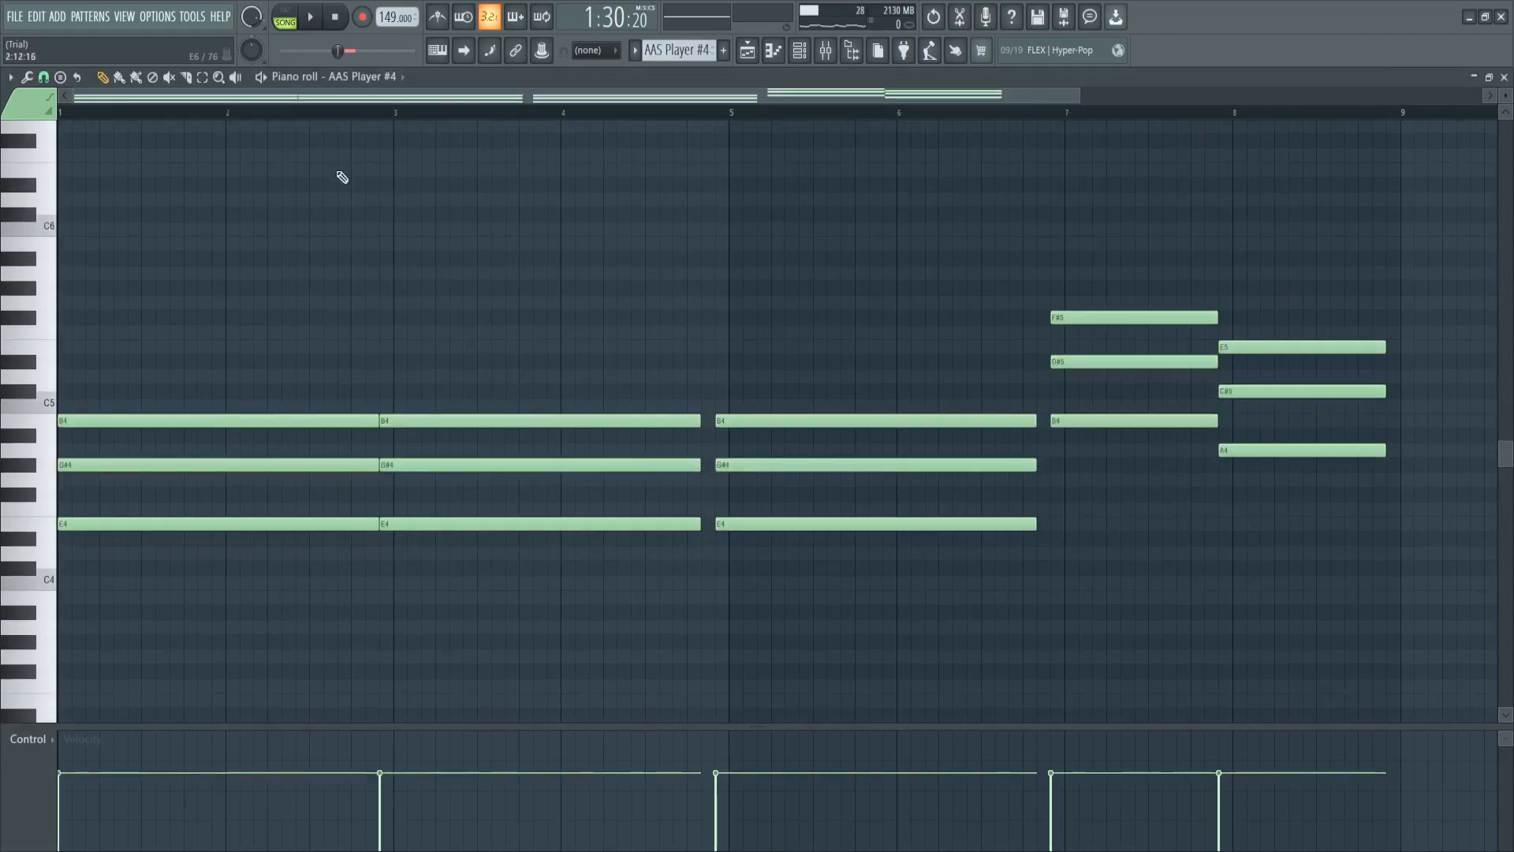
pyautogui.scroll(-1, 379, 116)
pyautogui.press('space')
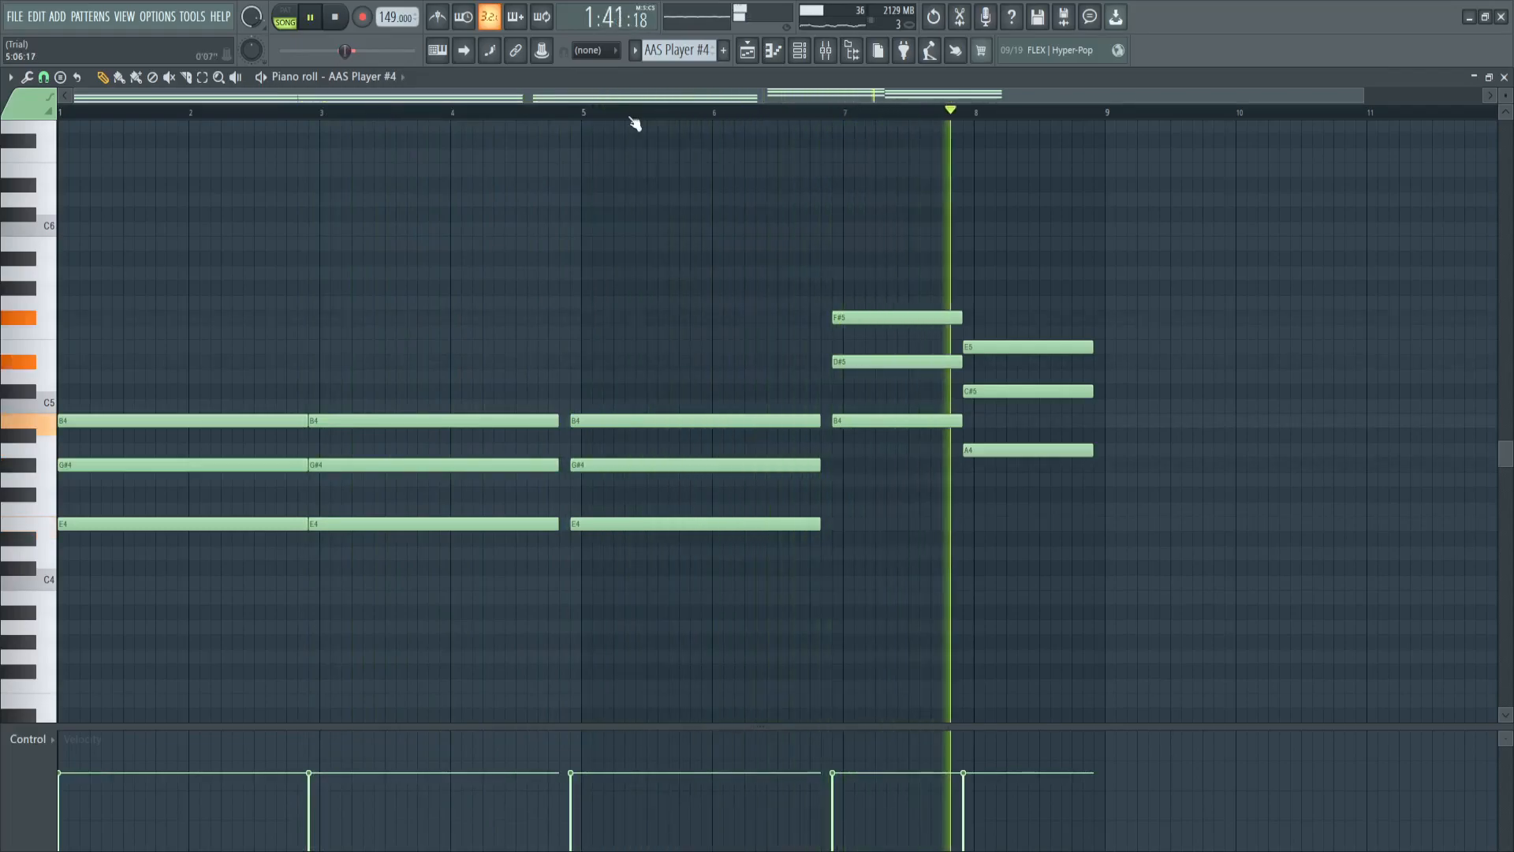
pyautogui.click(800, 51)
pyautogui.press('space')
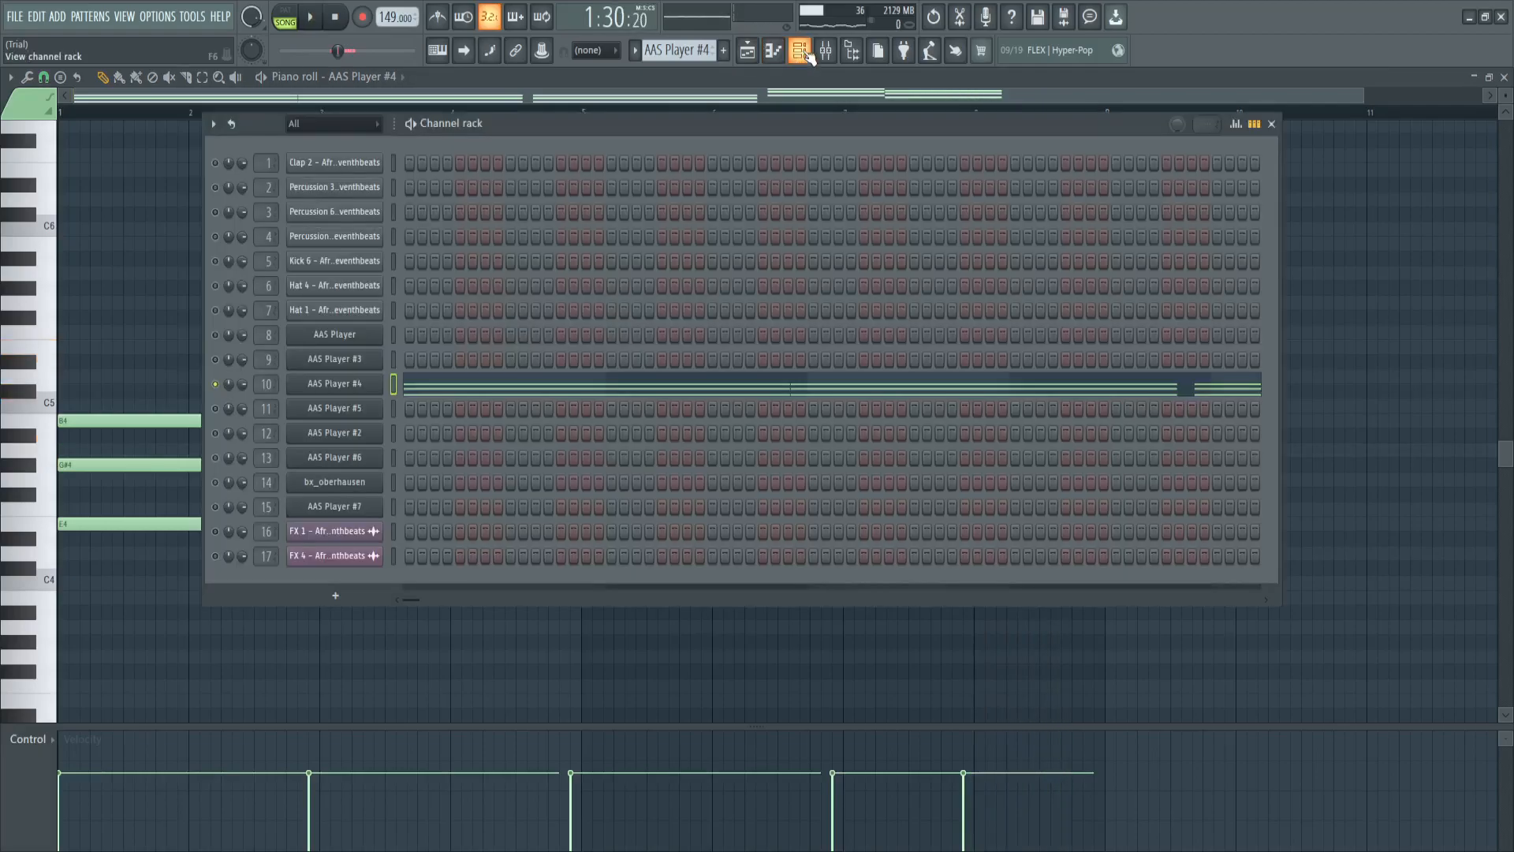
# - Switch to the AAS Player #5 pattern, solo its channel, and check the instrument's sound pack and preset
pyautogui.scroll(-1, 695, 56)
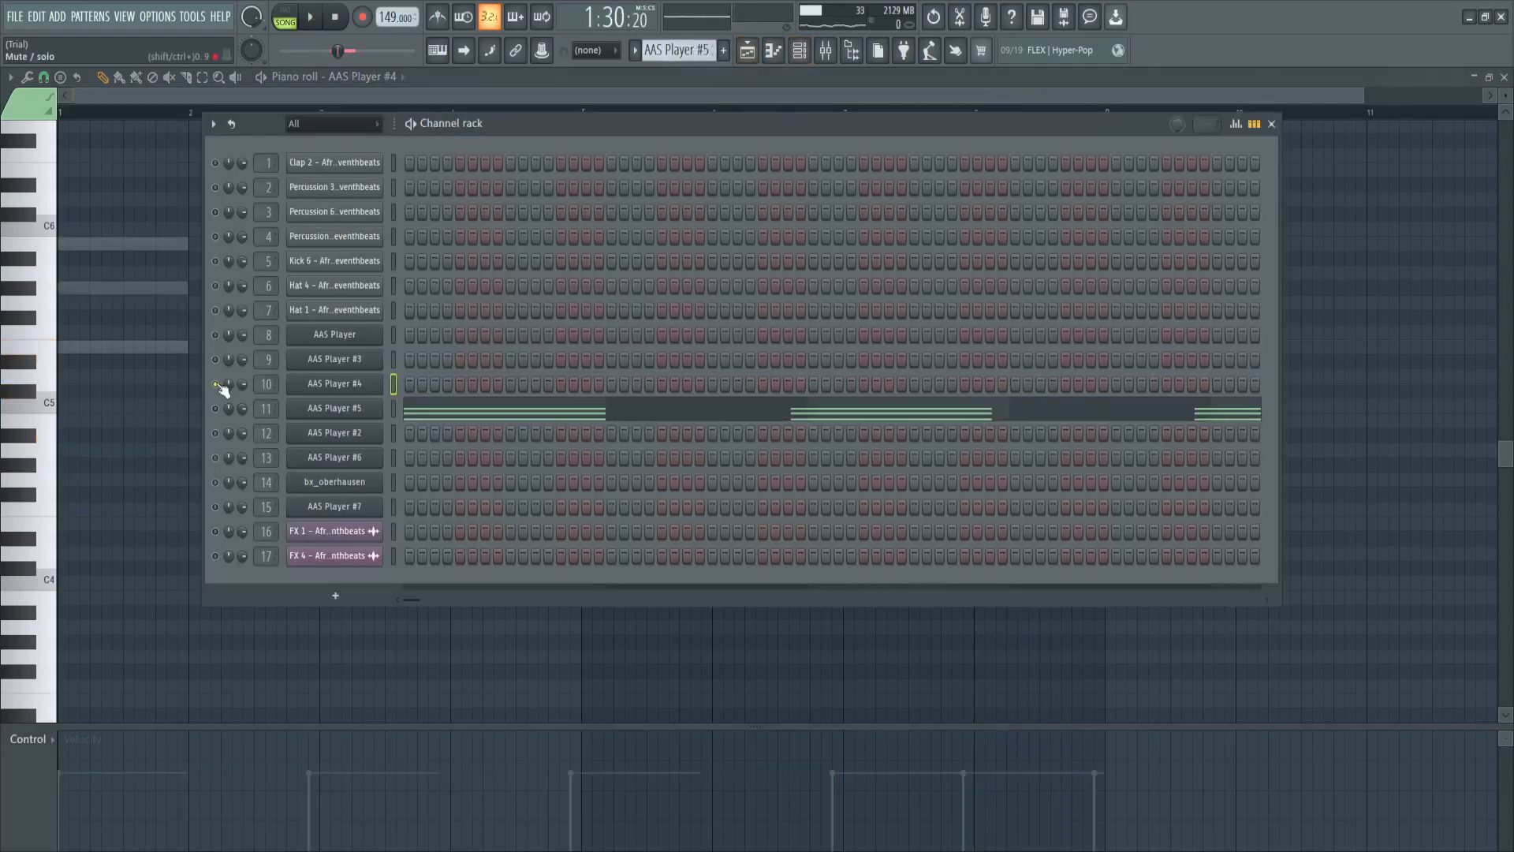
pyautogui.click(358, 415)
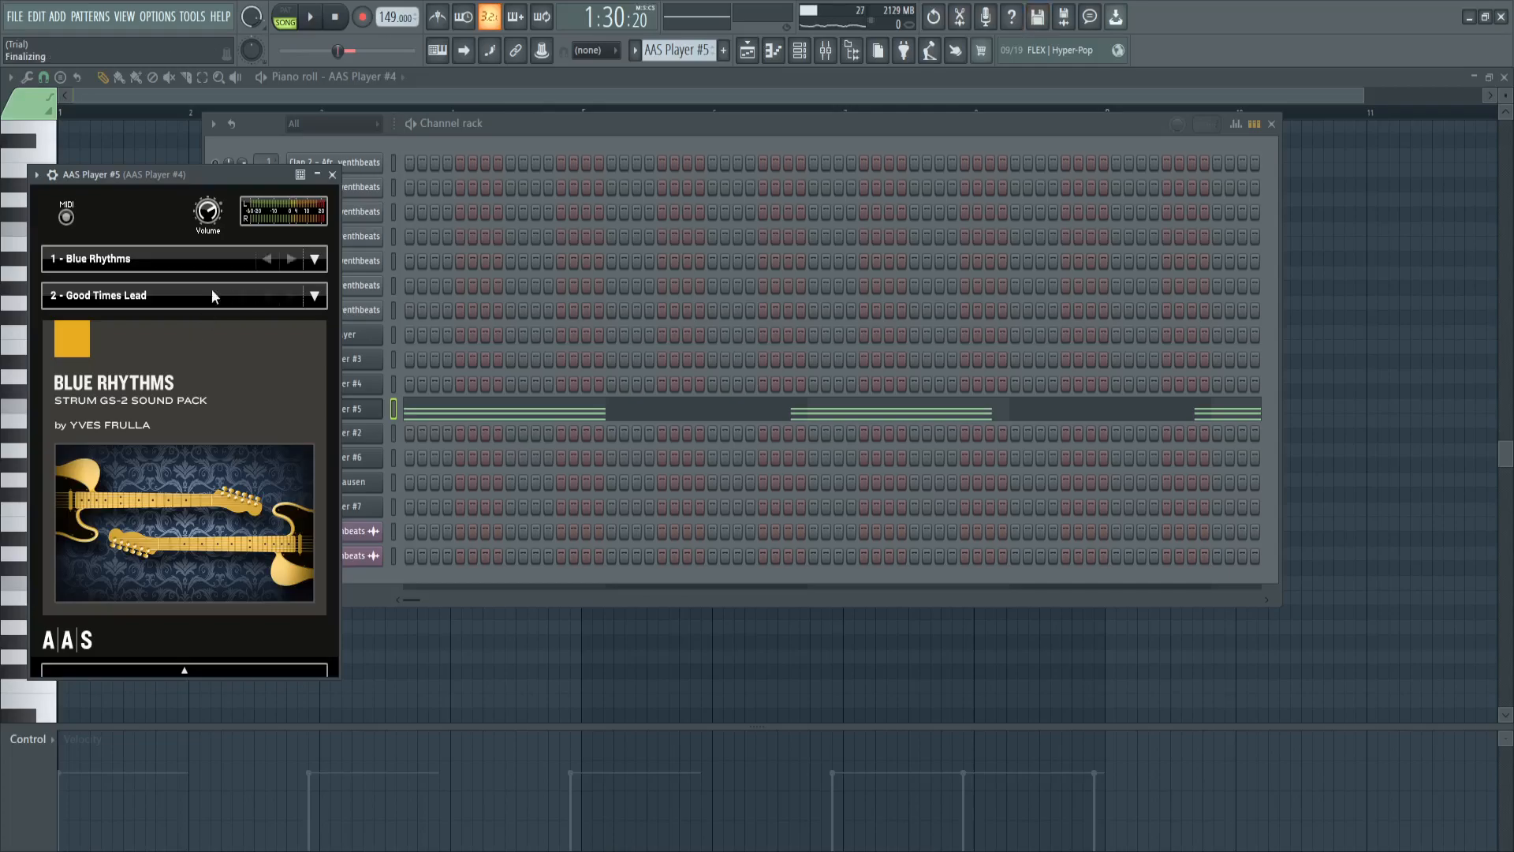
pyautogui.click(332, 175)
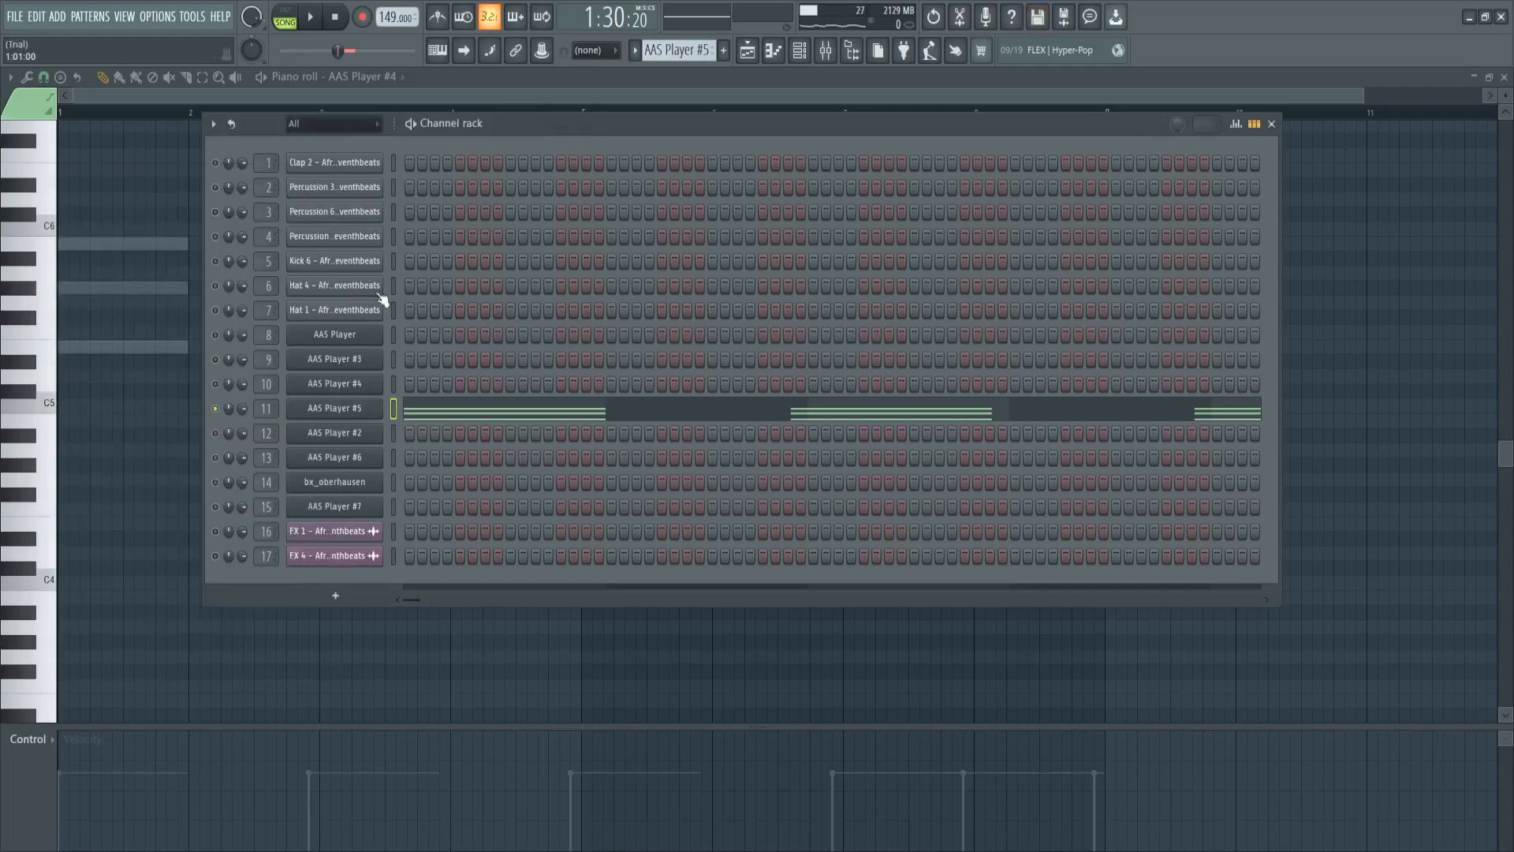
# - Examine the AAS Player #5 notes in the piano roll and listen to the loop
pyautogui.click(425, 414)
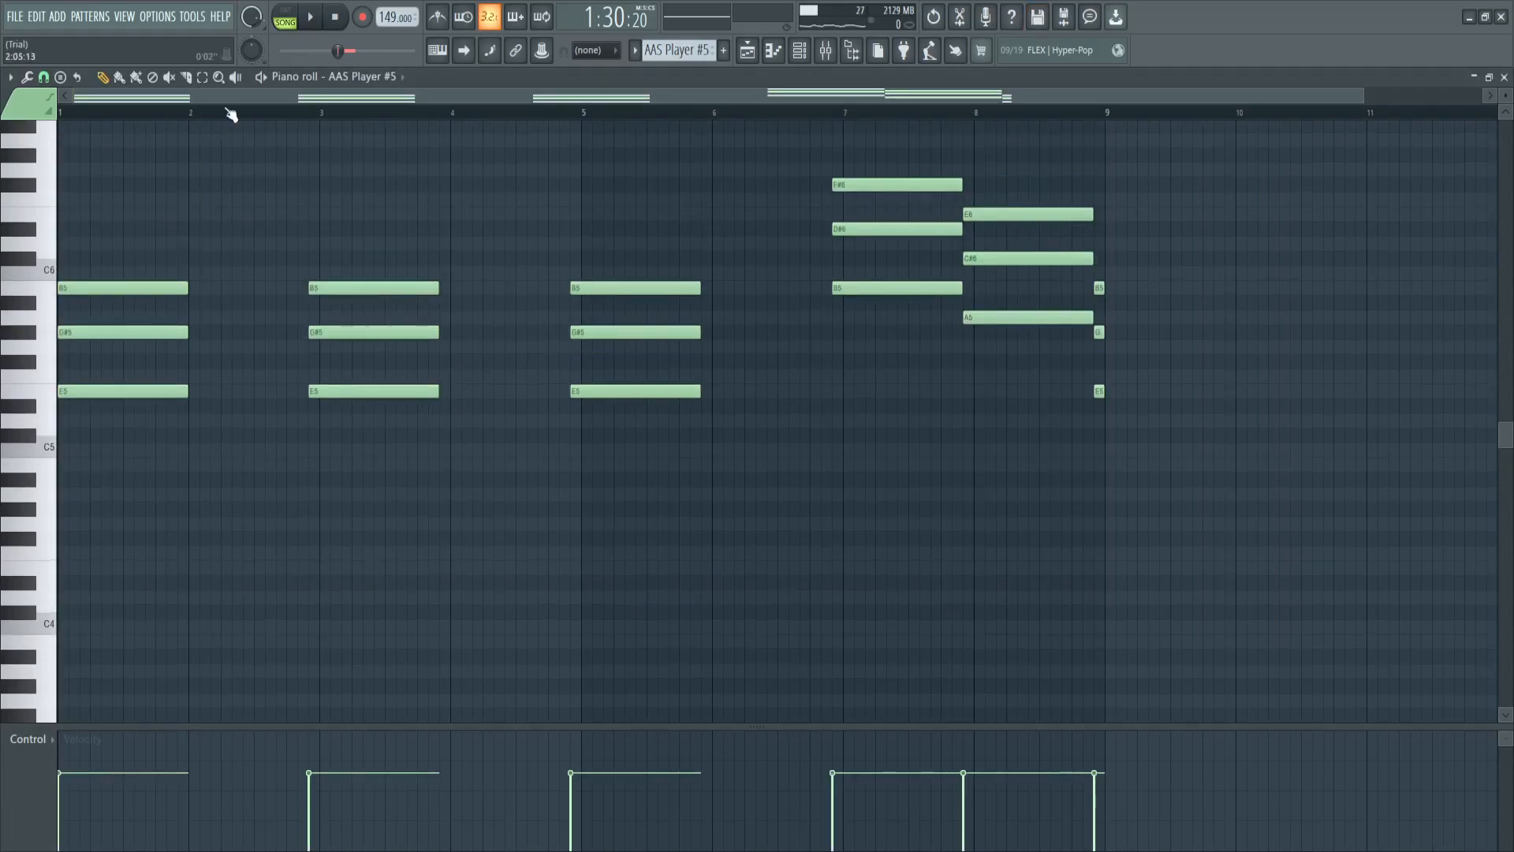
pyautogui.press('space')
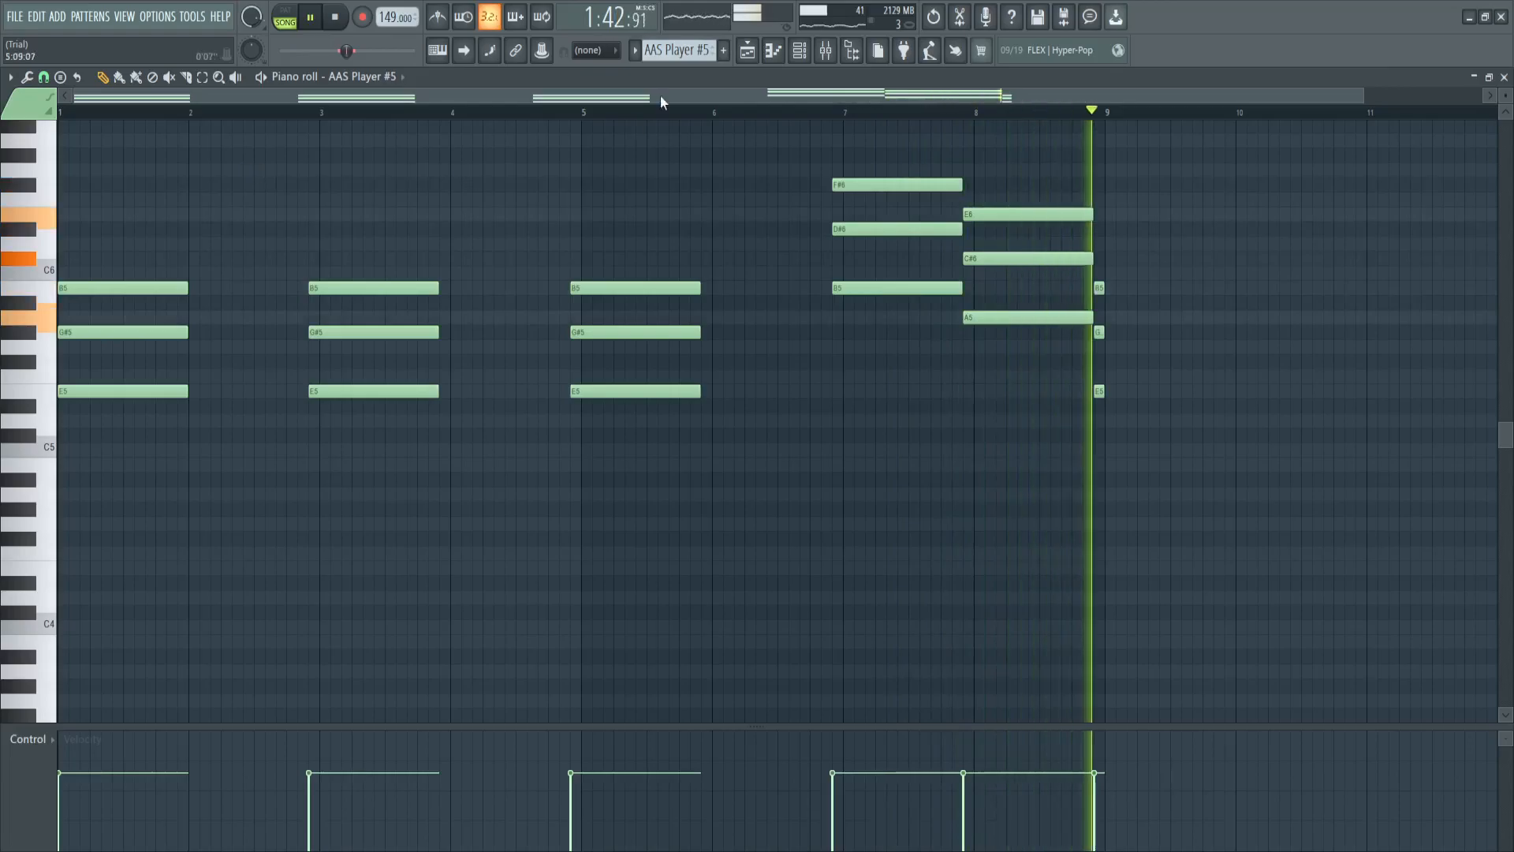
pyautogui.press('space')
# - Unmute AAS Player, AAS Player #3 and AAS Player #4 alongside AAS Player #5 and listen to the four chord layers together
pyautogui.click(800, 51)
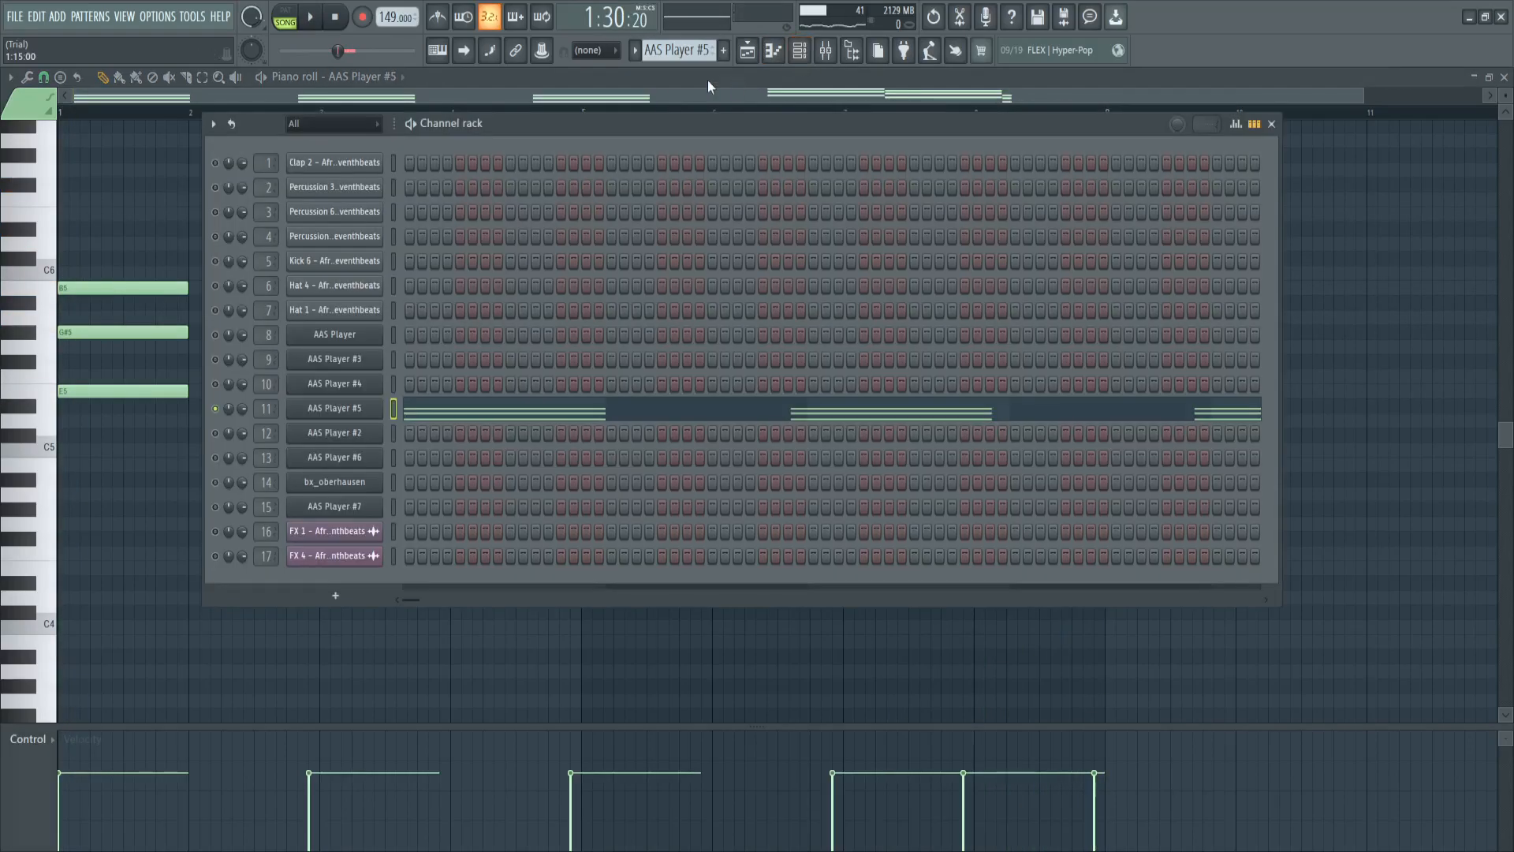
pyautogui.scroll(-1, 683, 55)
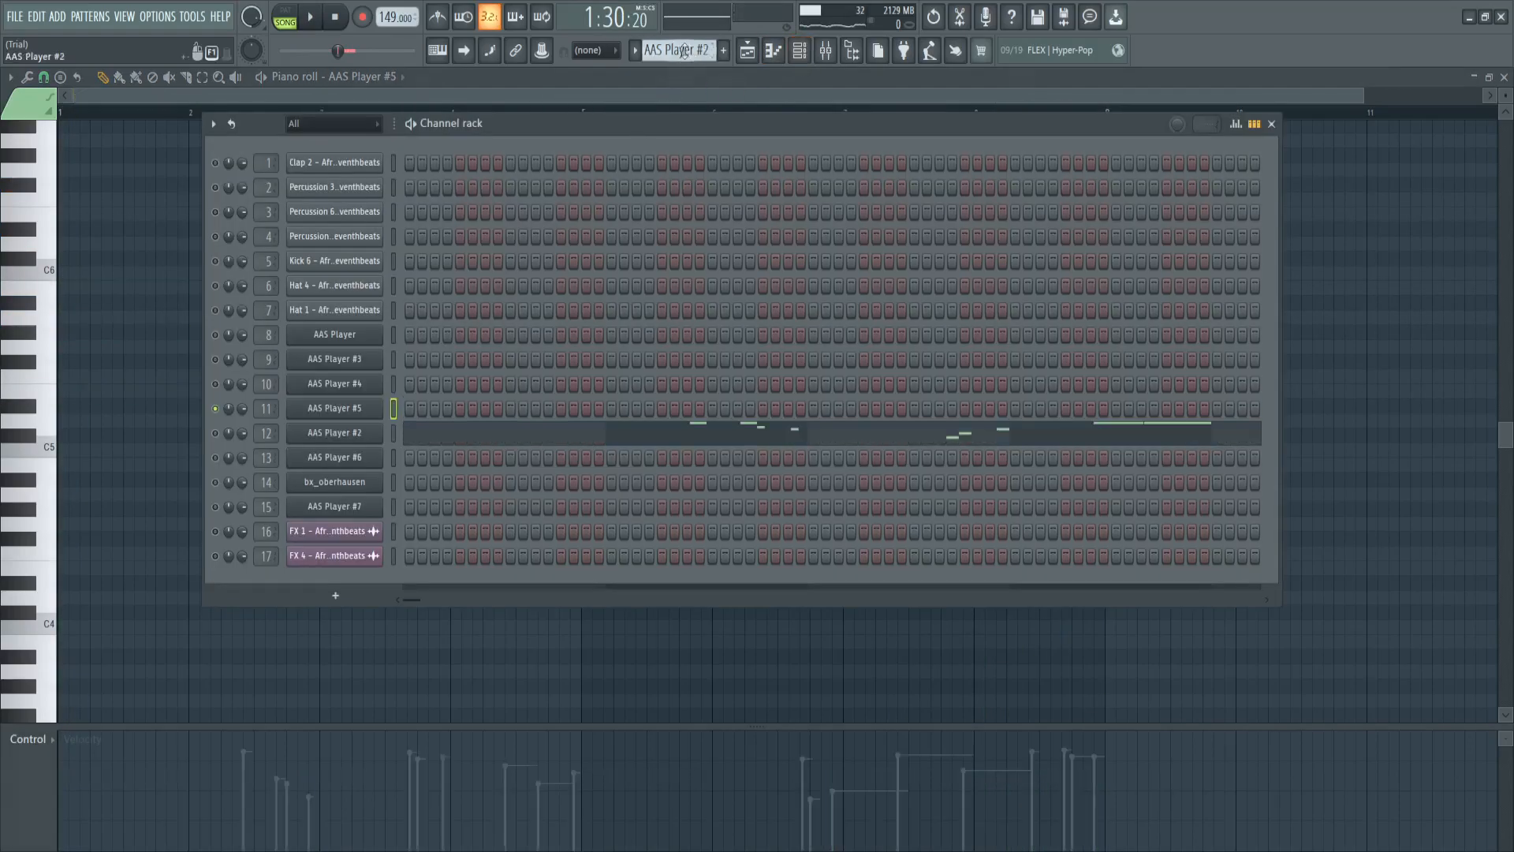
pyautogui.scroll(1, 683, 51)
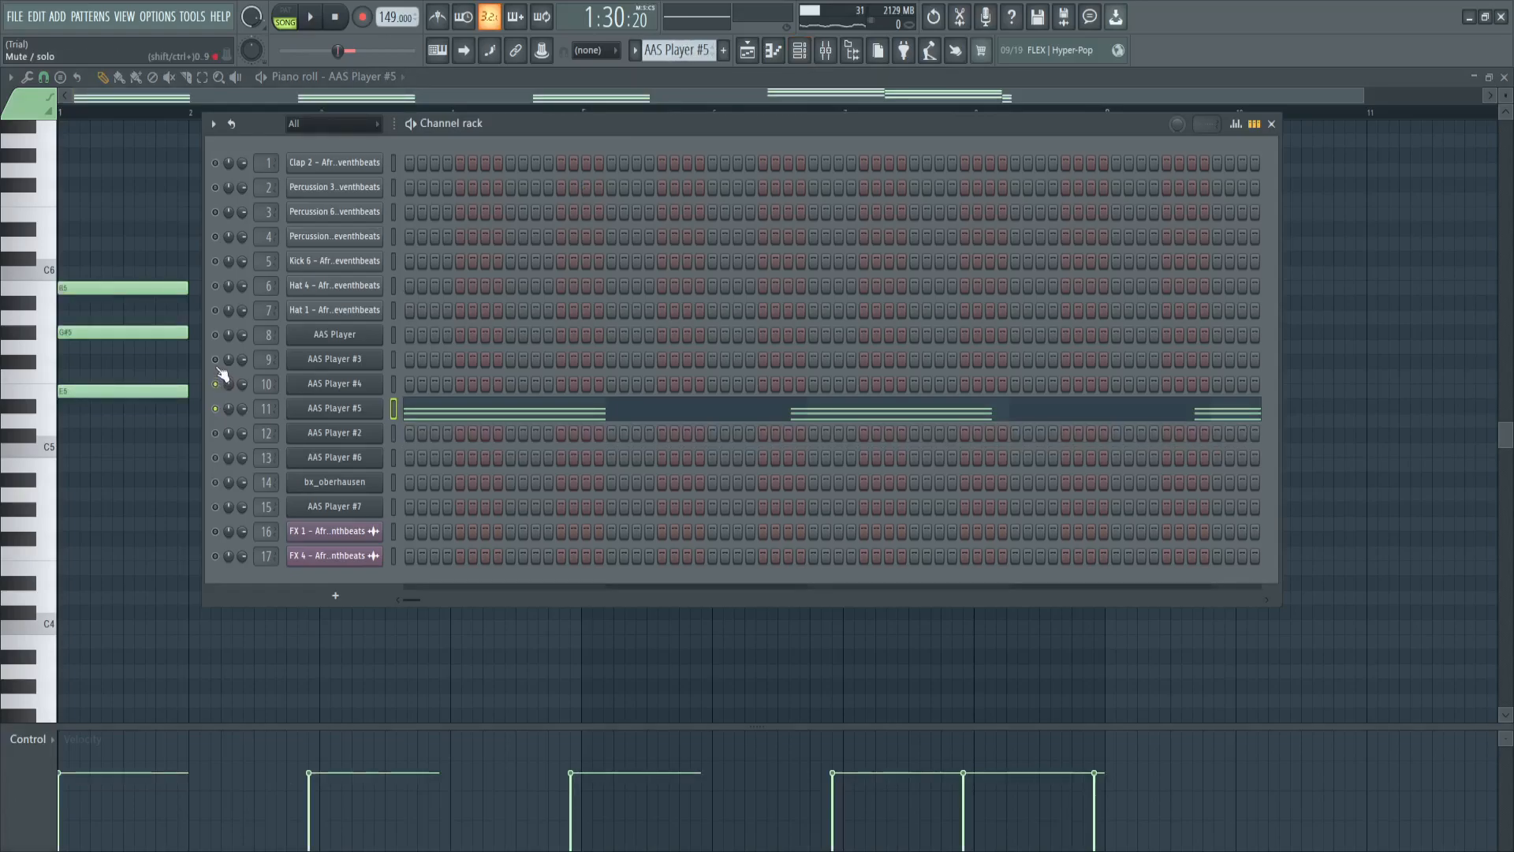
pyautogui.press('space')
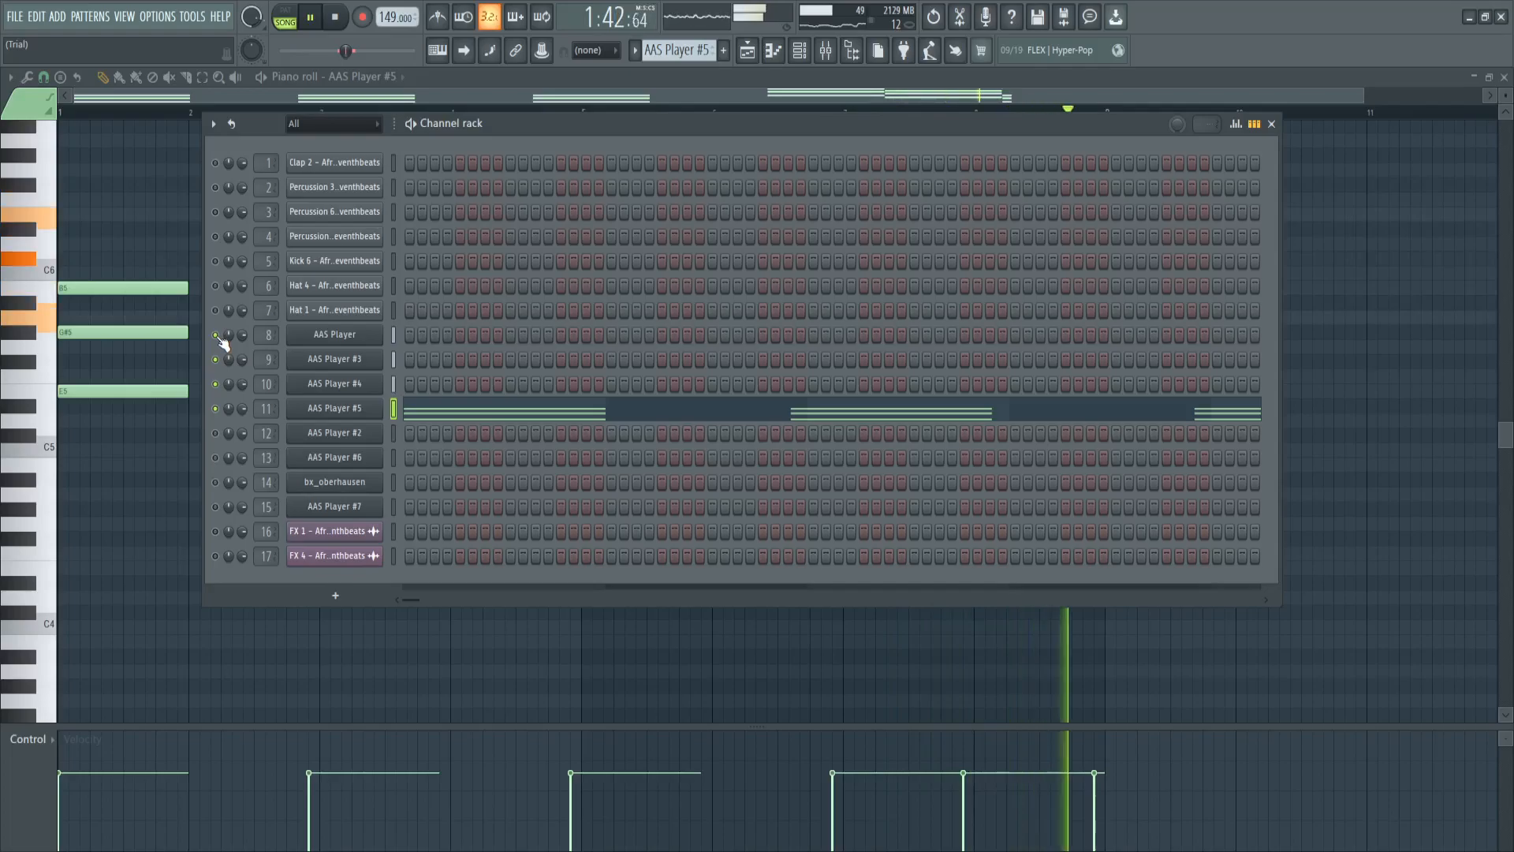
pyautogui.press('space')
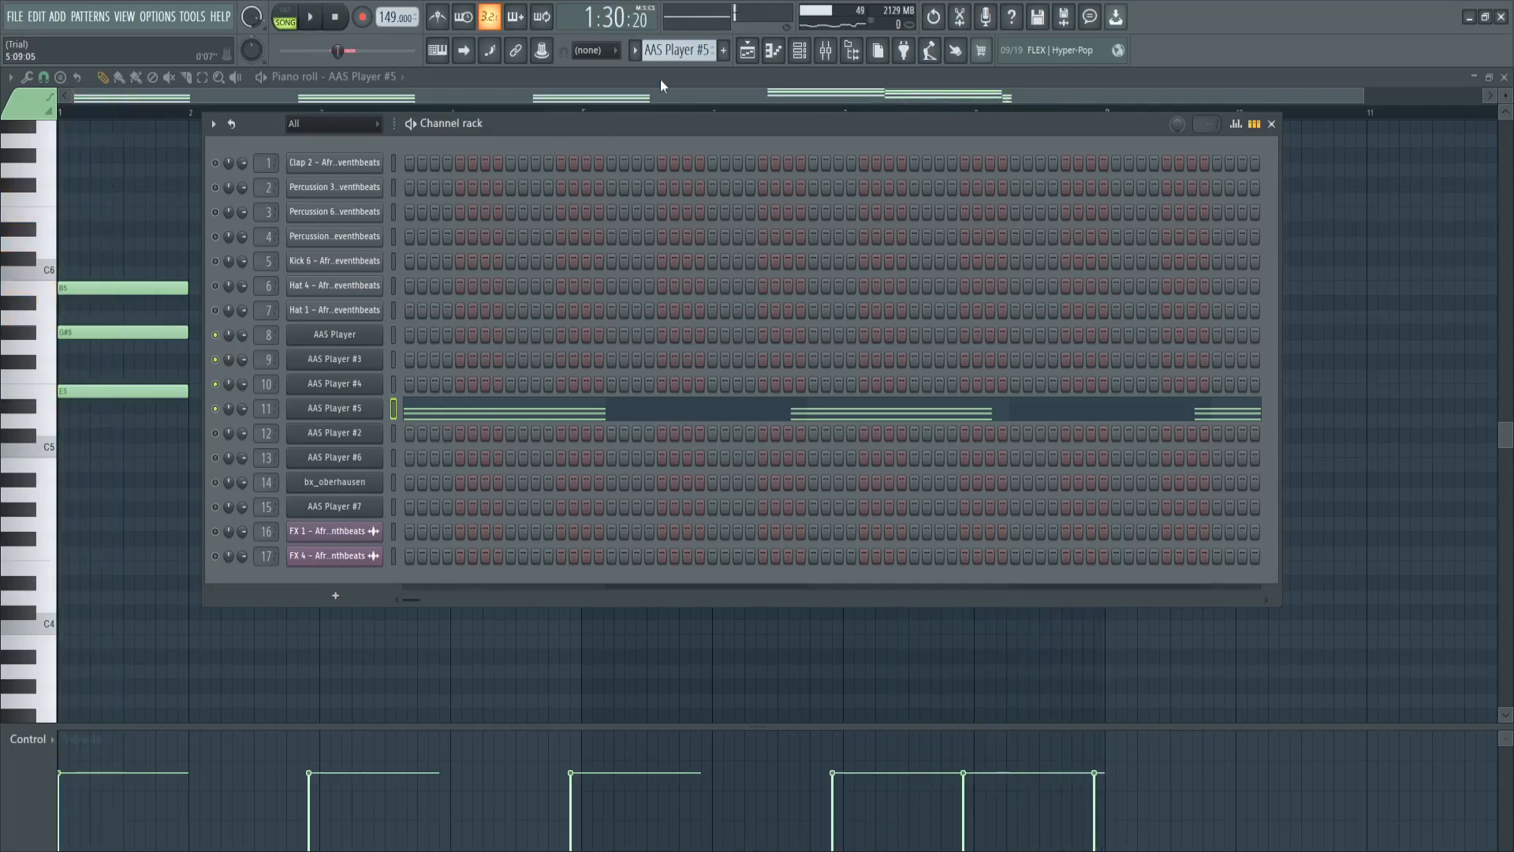
# - Switch to the AAS Player #2 pattern, solo its channel, and check the instrument's preset and sound pack
pyautogui.scroll(-1, 663, 57)
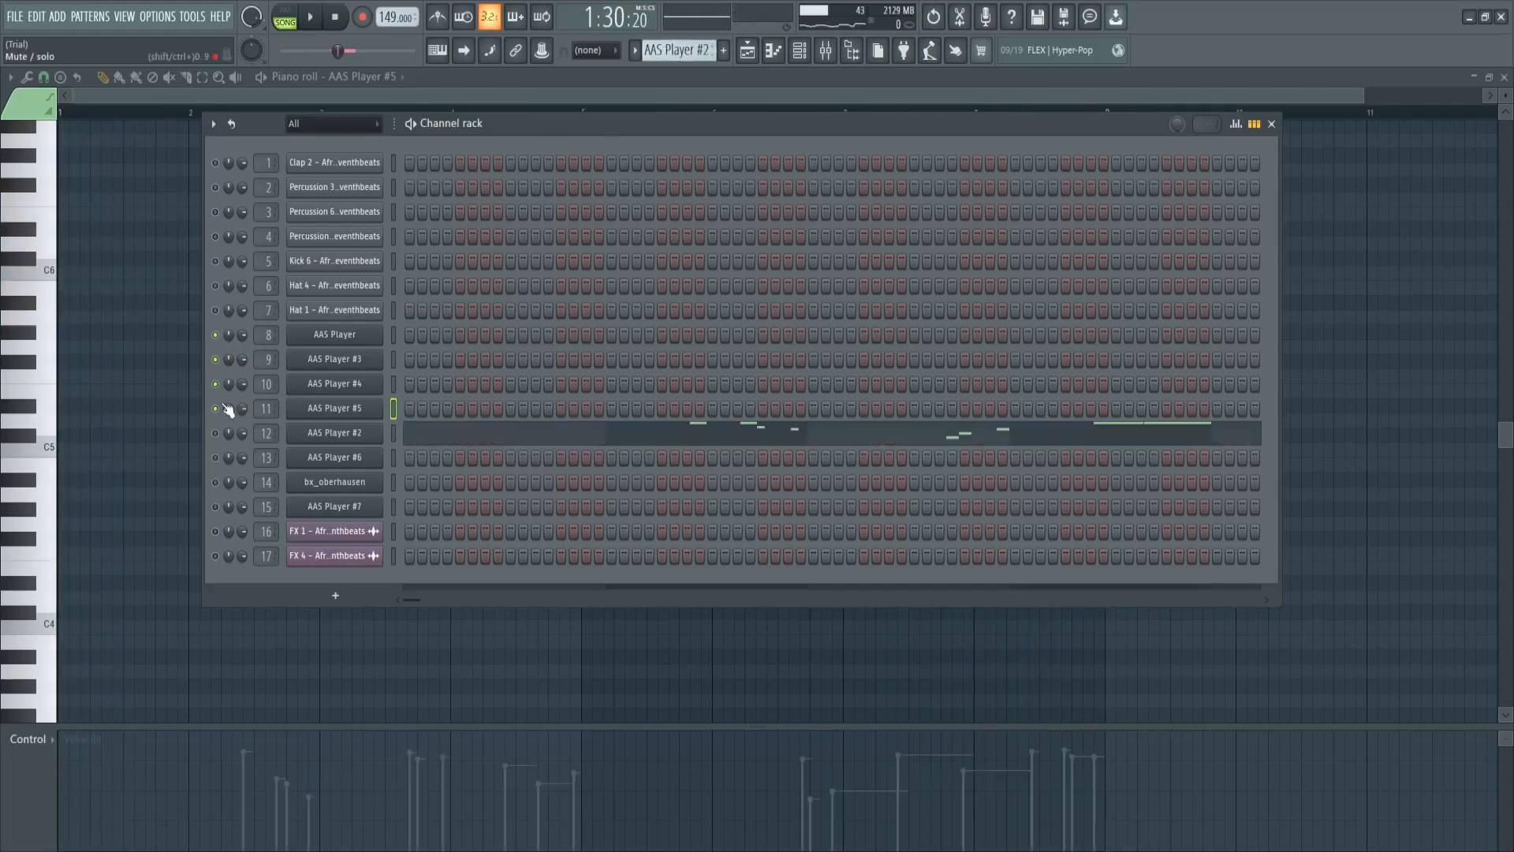
pyautogui.click(323, 439)
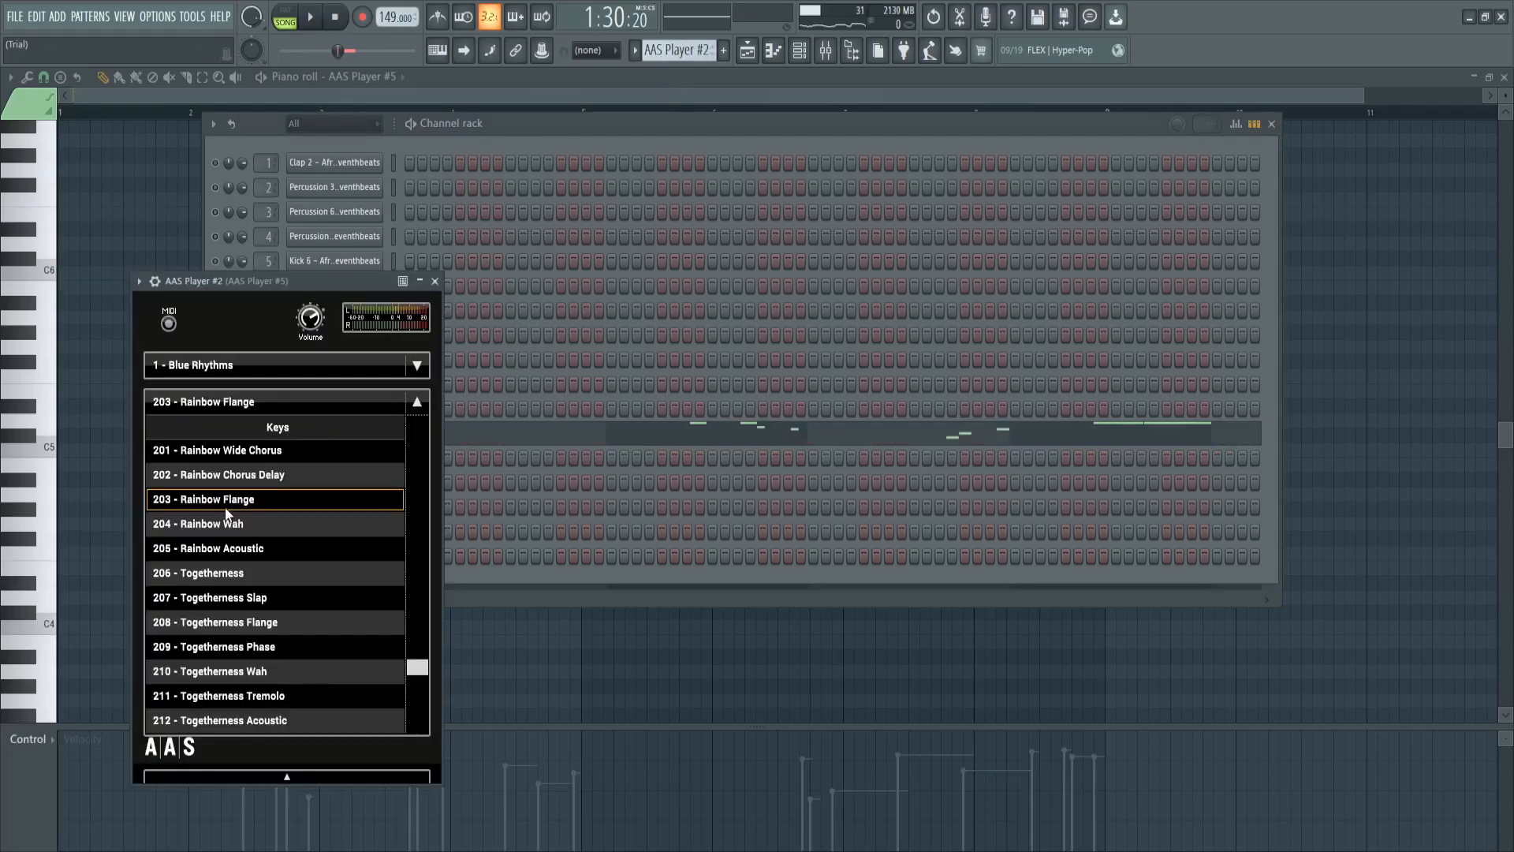
pyautogui.click(240, 369)
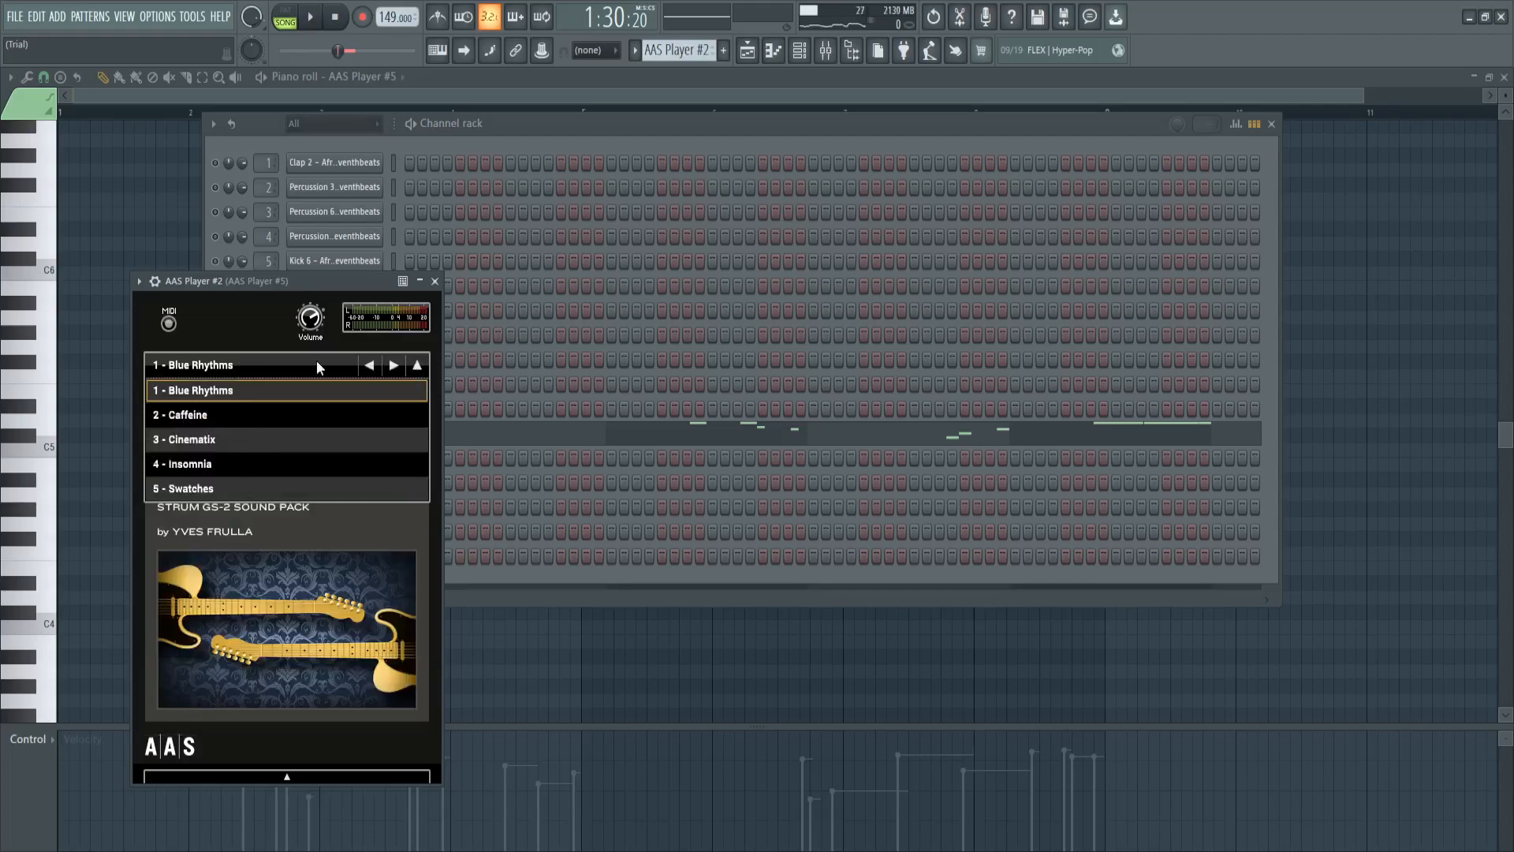
pyautogui.click(234, 364)
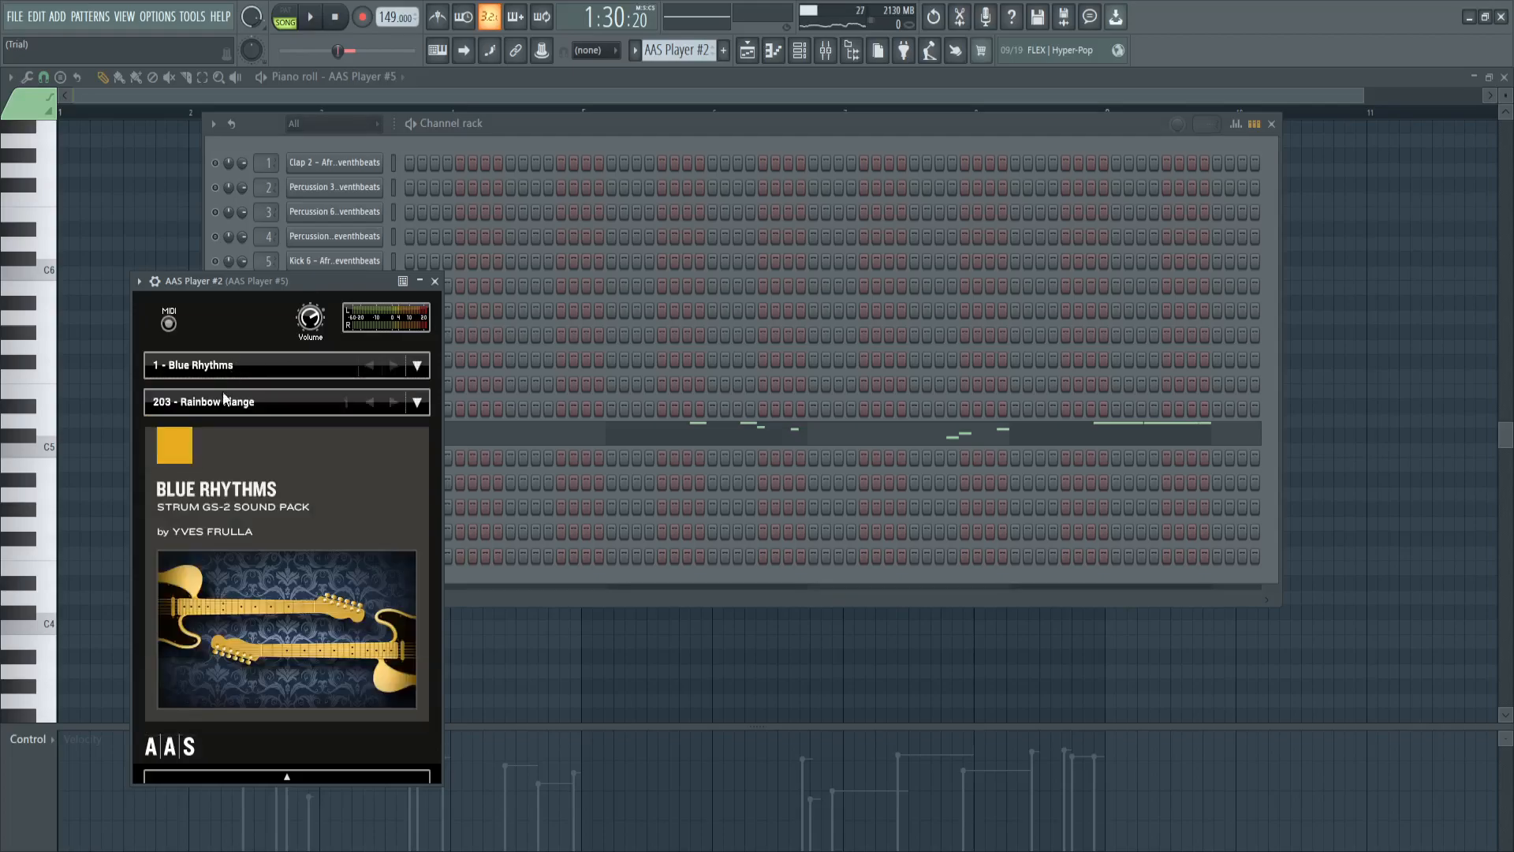
pyautogui.click(435, 282)
# - Examine the AAS Player #2 melody in the piano roll while the loop plays, and return to the channel rack
pyautogui.click(438, 433)
pyautogui.press('space')
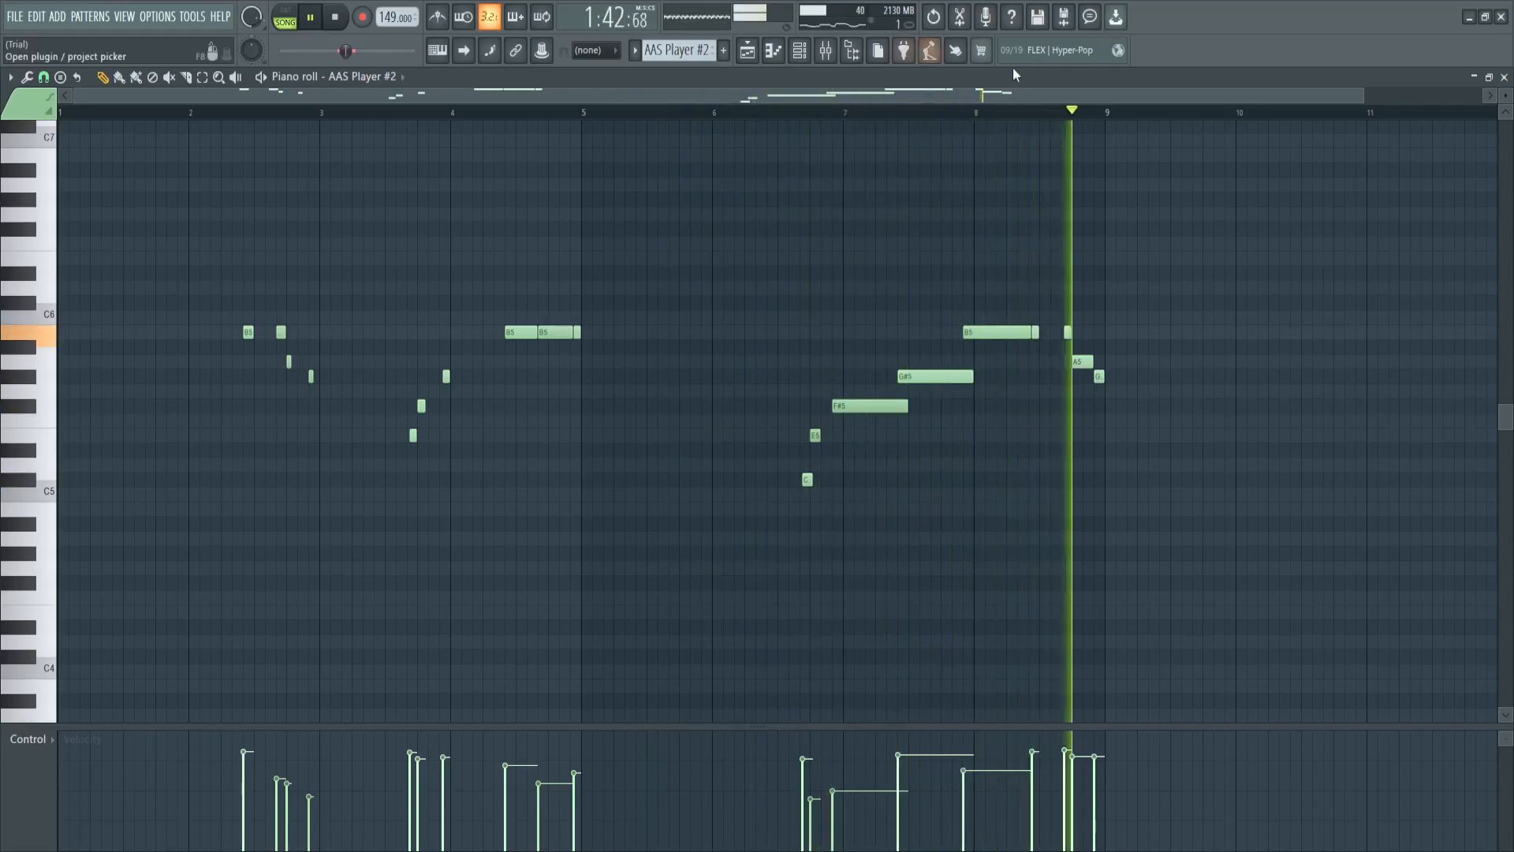
pyautogui.press('space')
pyautogui.click(801, 50)
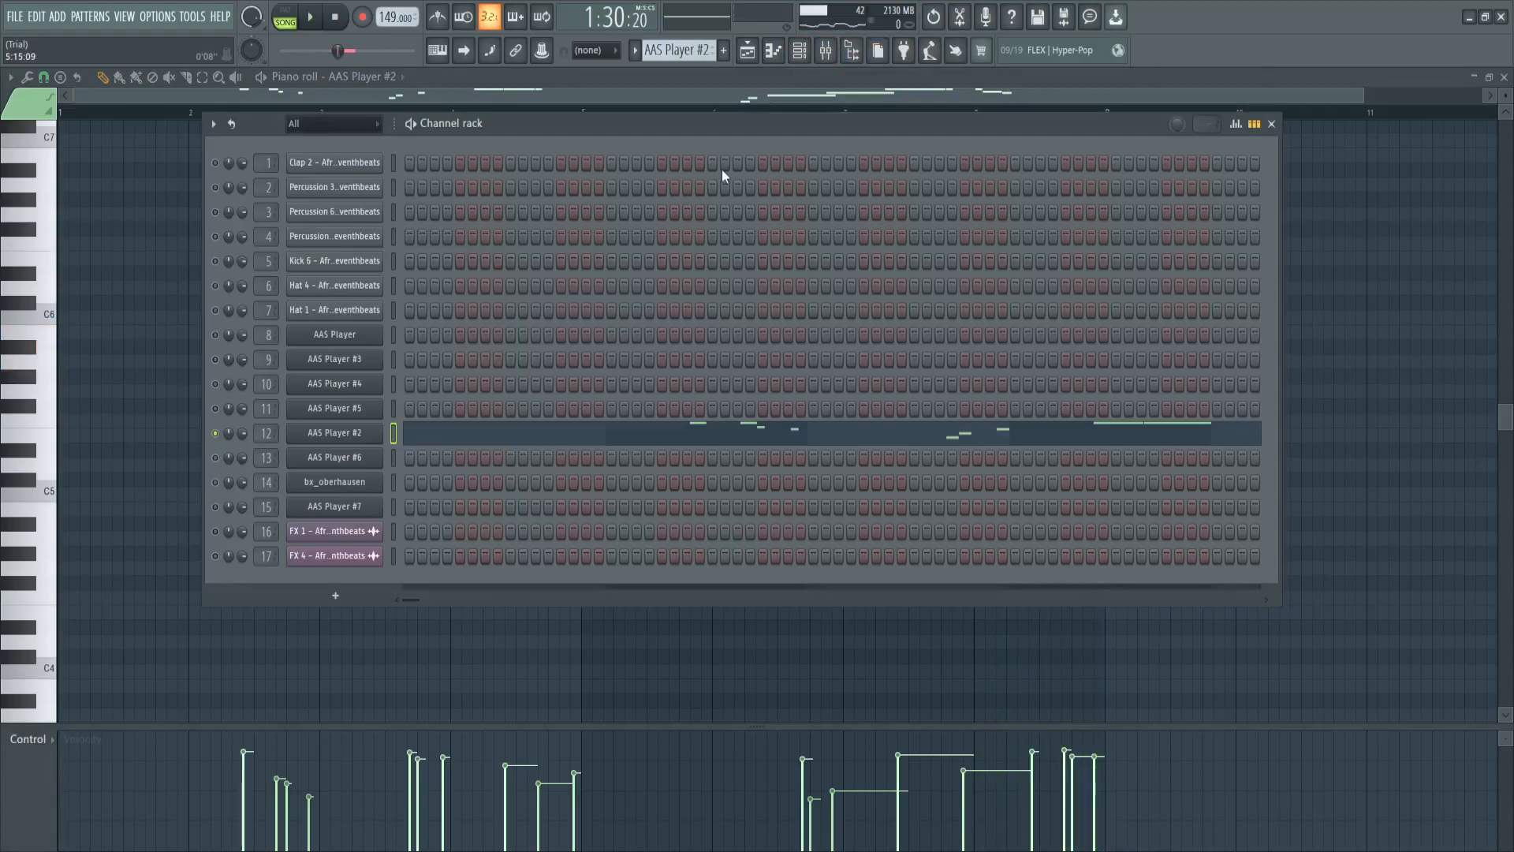
# - Switch to the AAS Player #6 pattern, solo its channel, and check the instrument's preset and sound pack
pyautogui.scroll(-1, 690, 50)
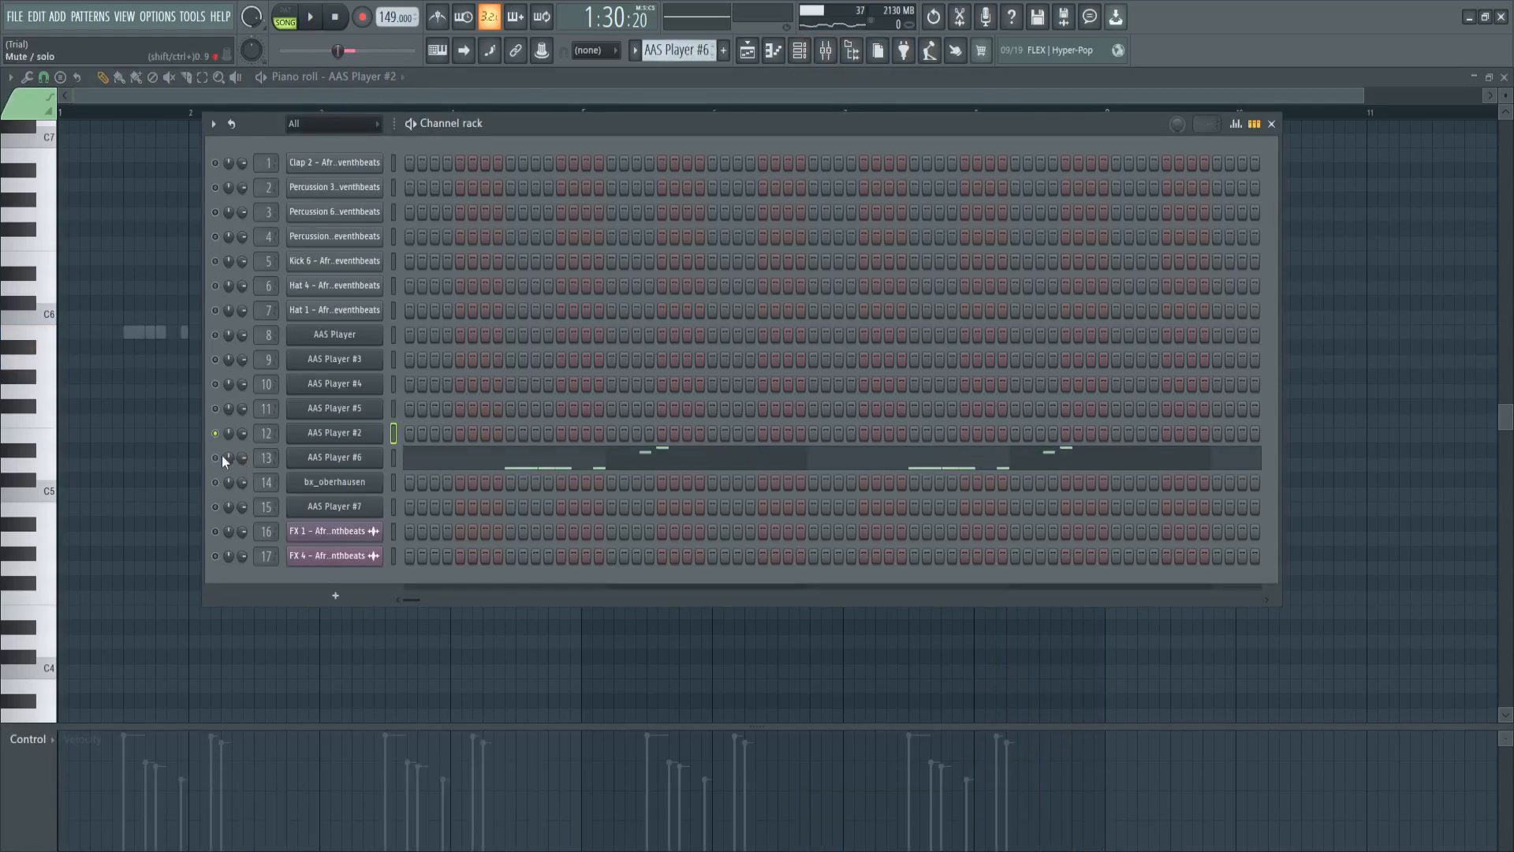
pyautogui.click(319, 459)
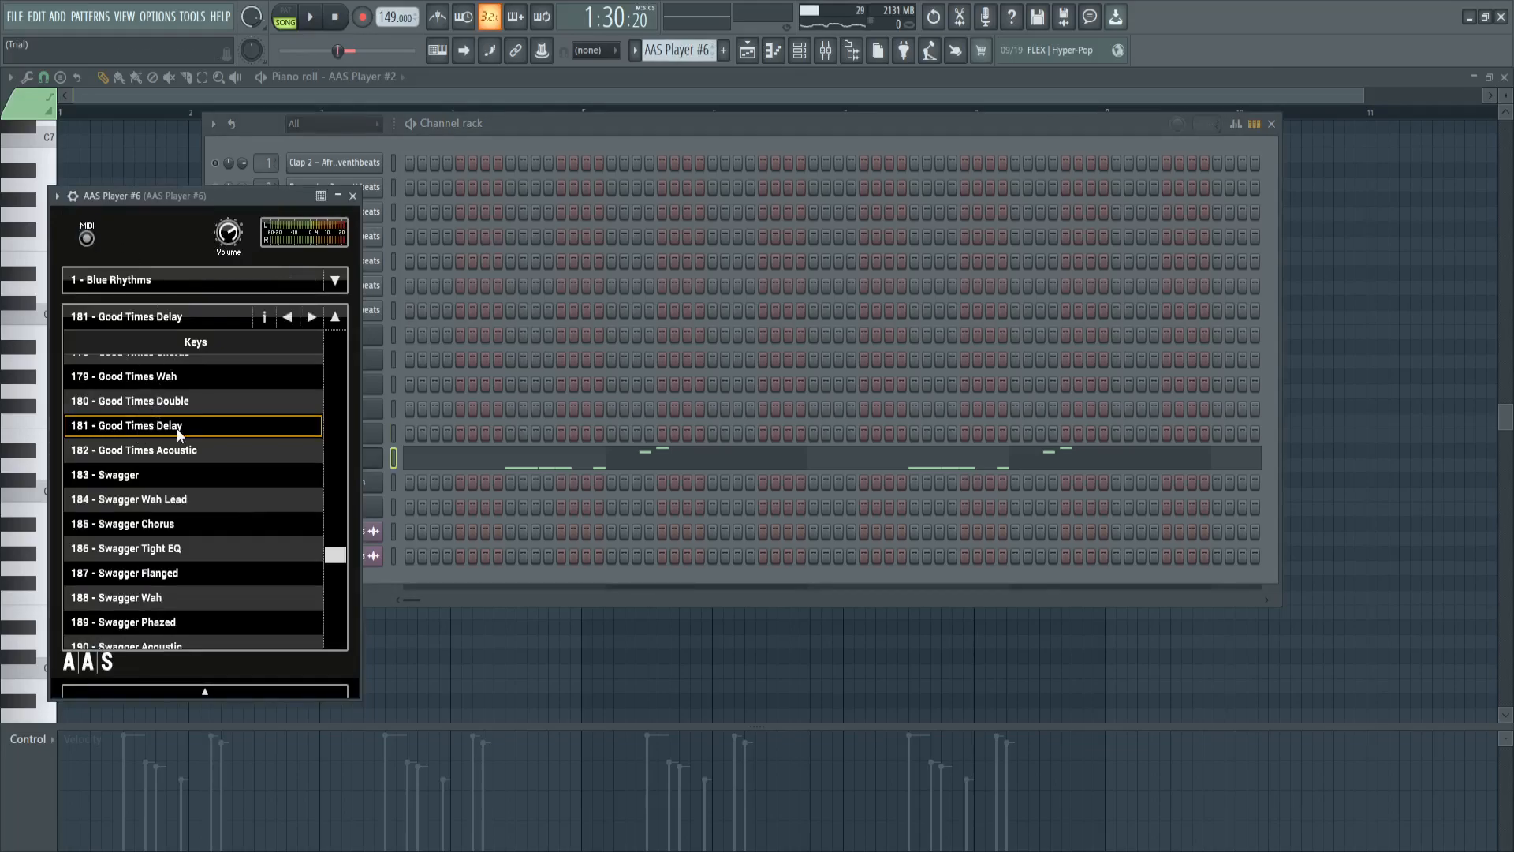
pyautogui.click(156, 281)
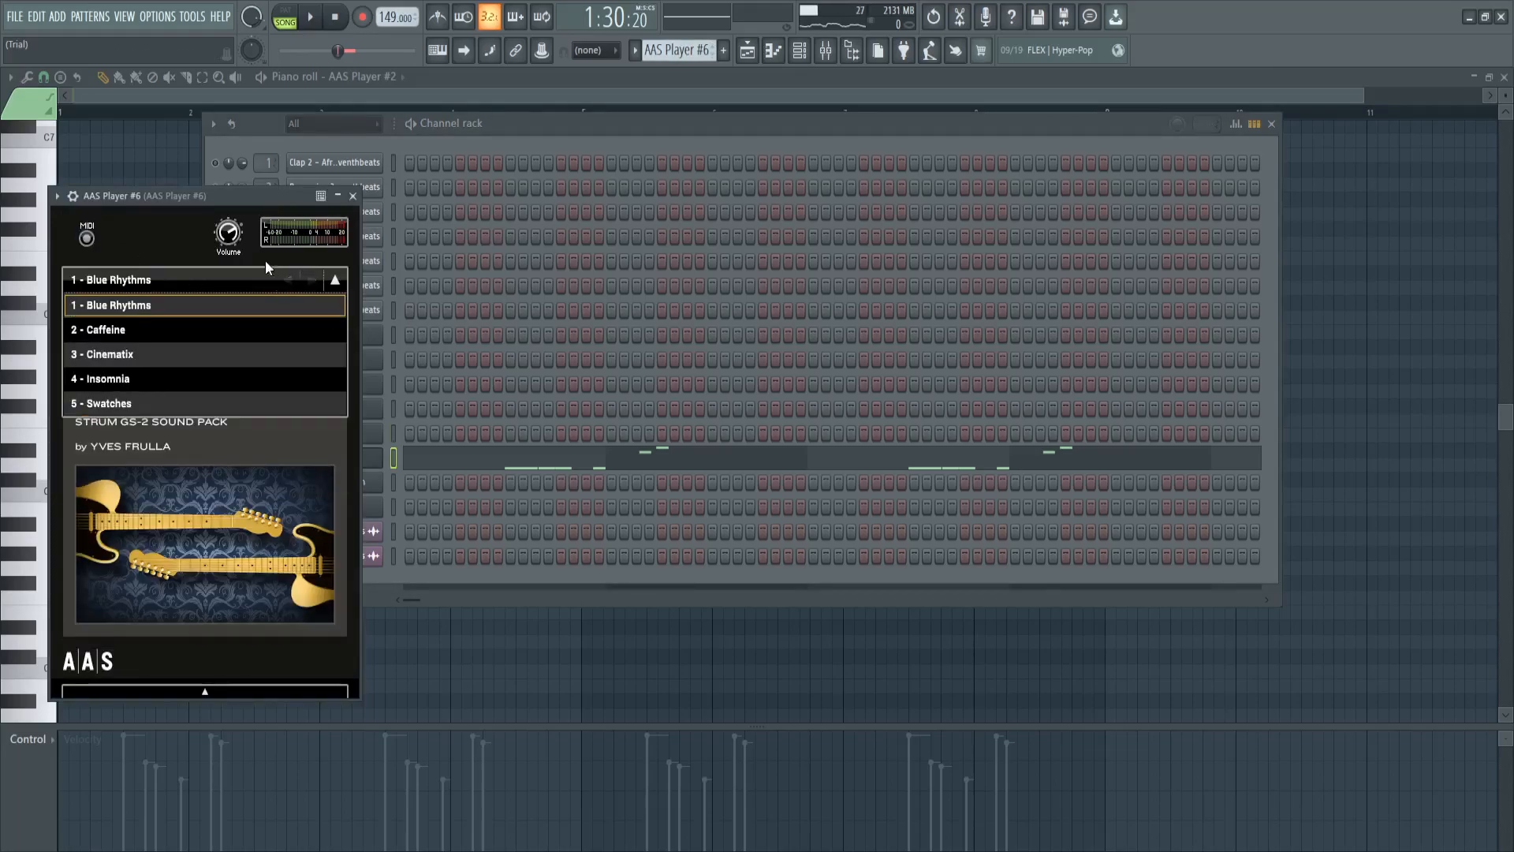
pyautogui.click(196, 287)
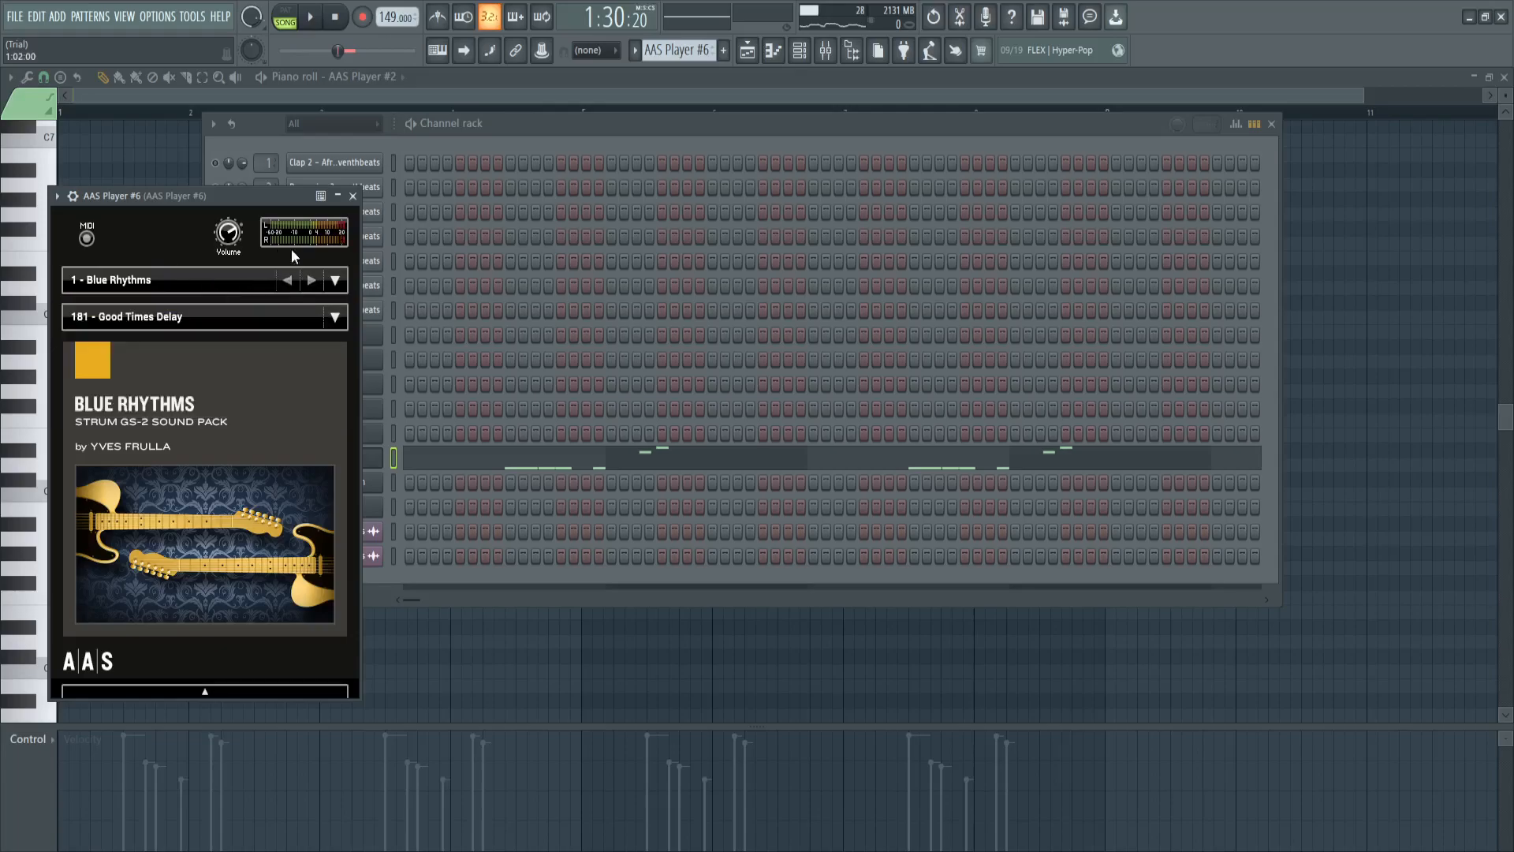
pyautogui.click(353, 196)
# - Examine the AAS Player #6 notes in the piano roll while the loop plays, and return to the channel rack
pyautogui.click(484, 465)
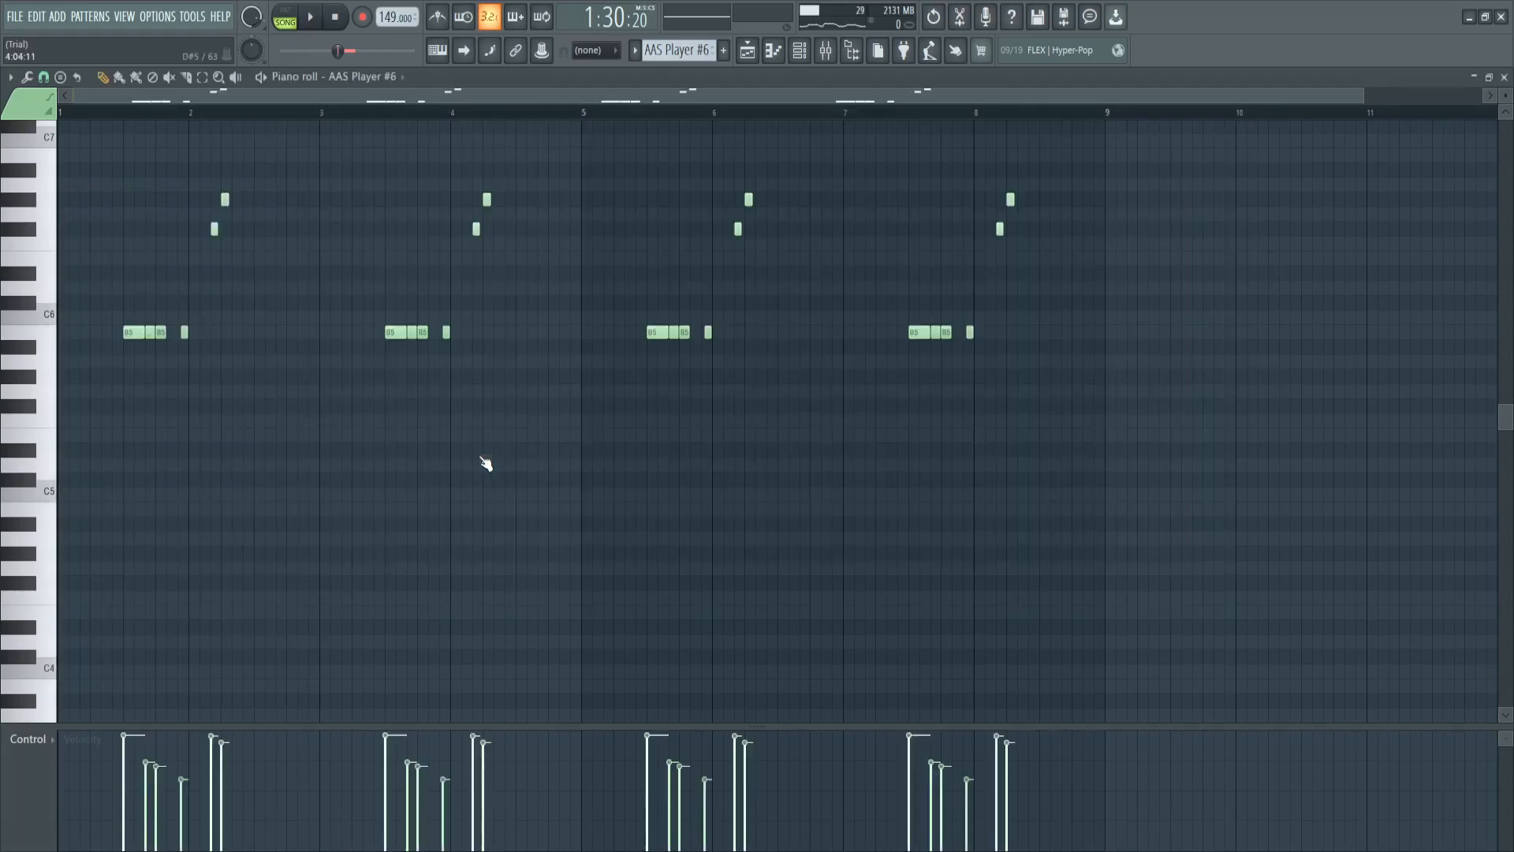
pyautogui.press('space')
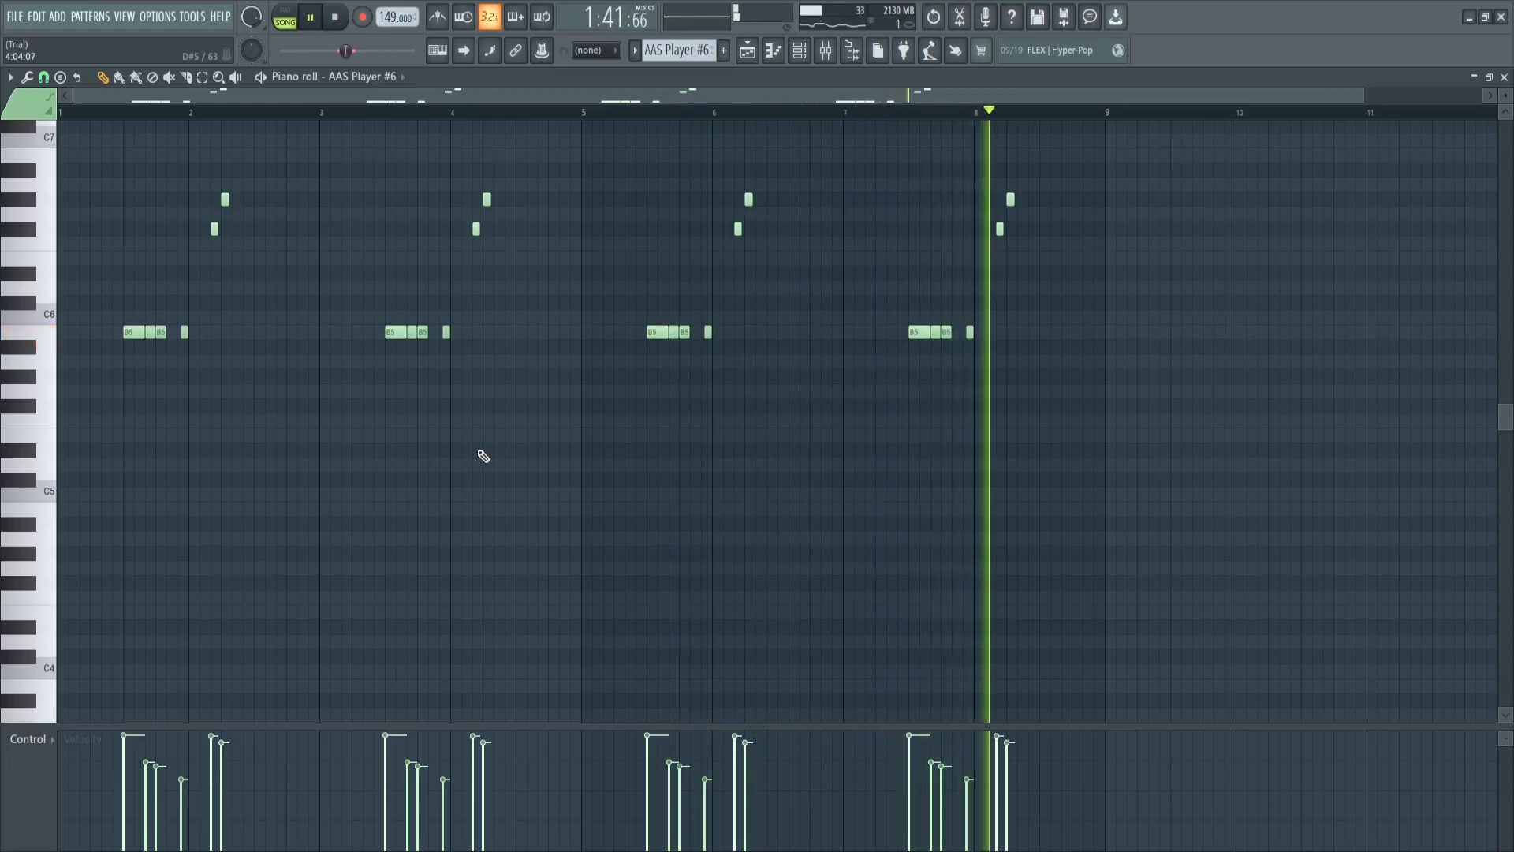
pyautogui.press('space')
pyautogui.click(797, 52)
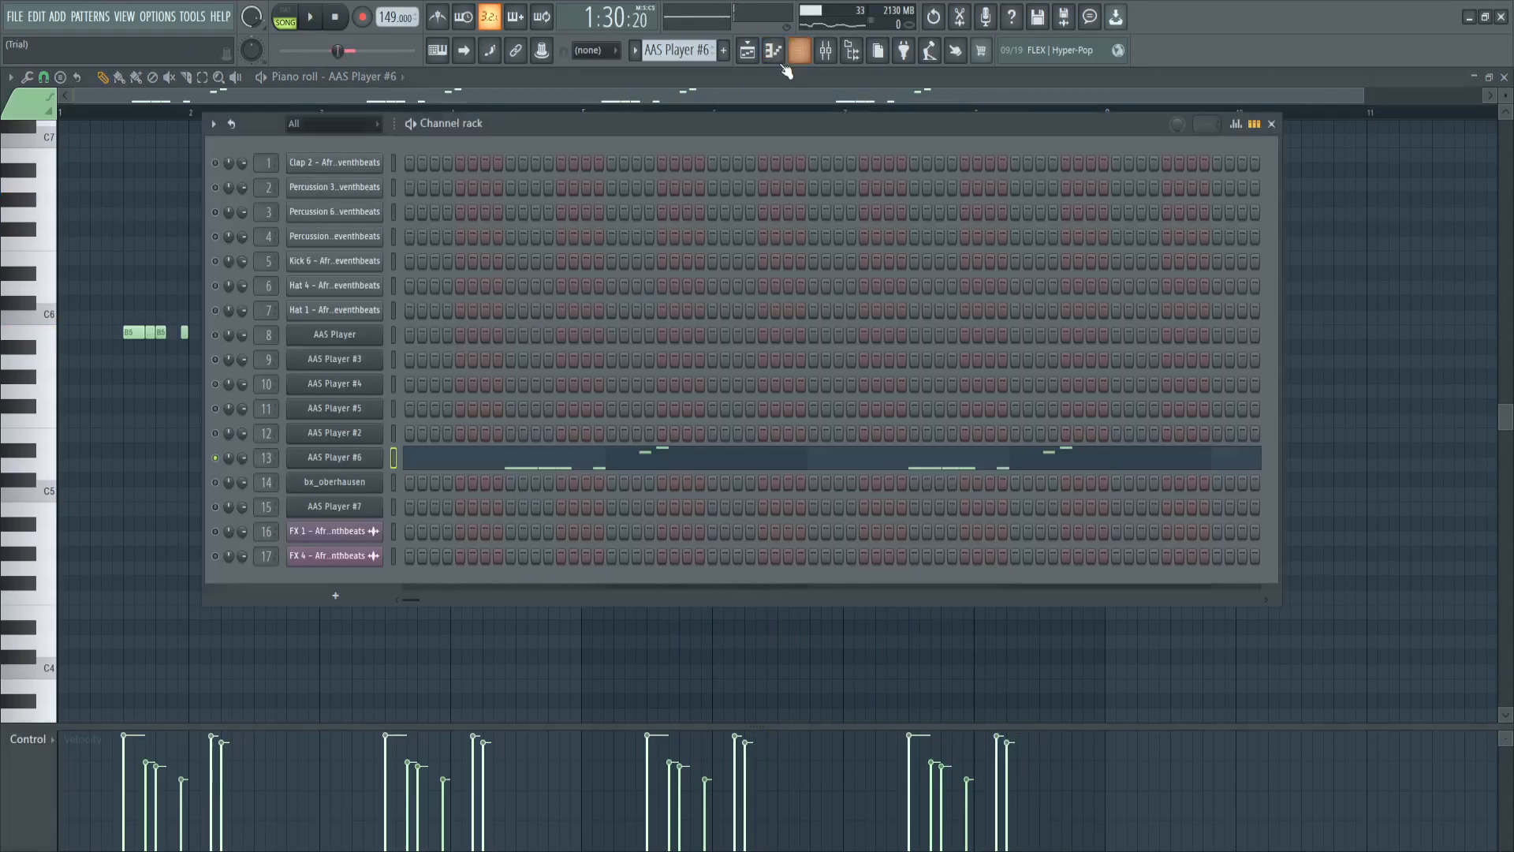
# - Switch to the bx_oberhausen pattern, solo its channel, and check the synth's preset and settings
pyautogui.scroll(-1, 687, 49)
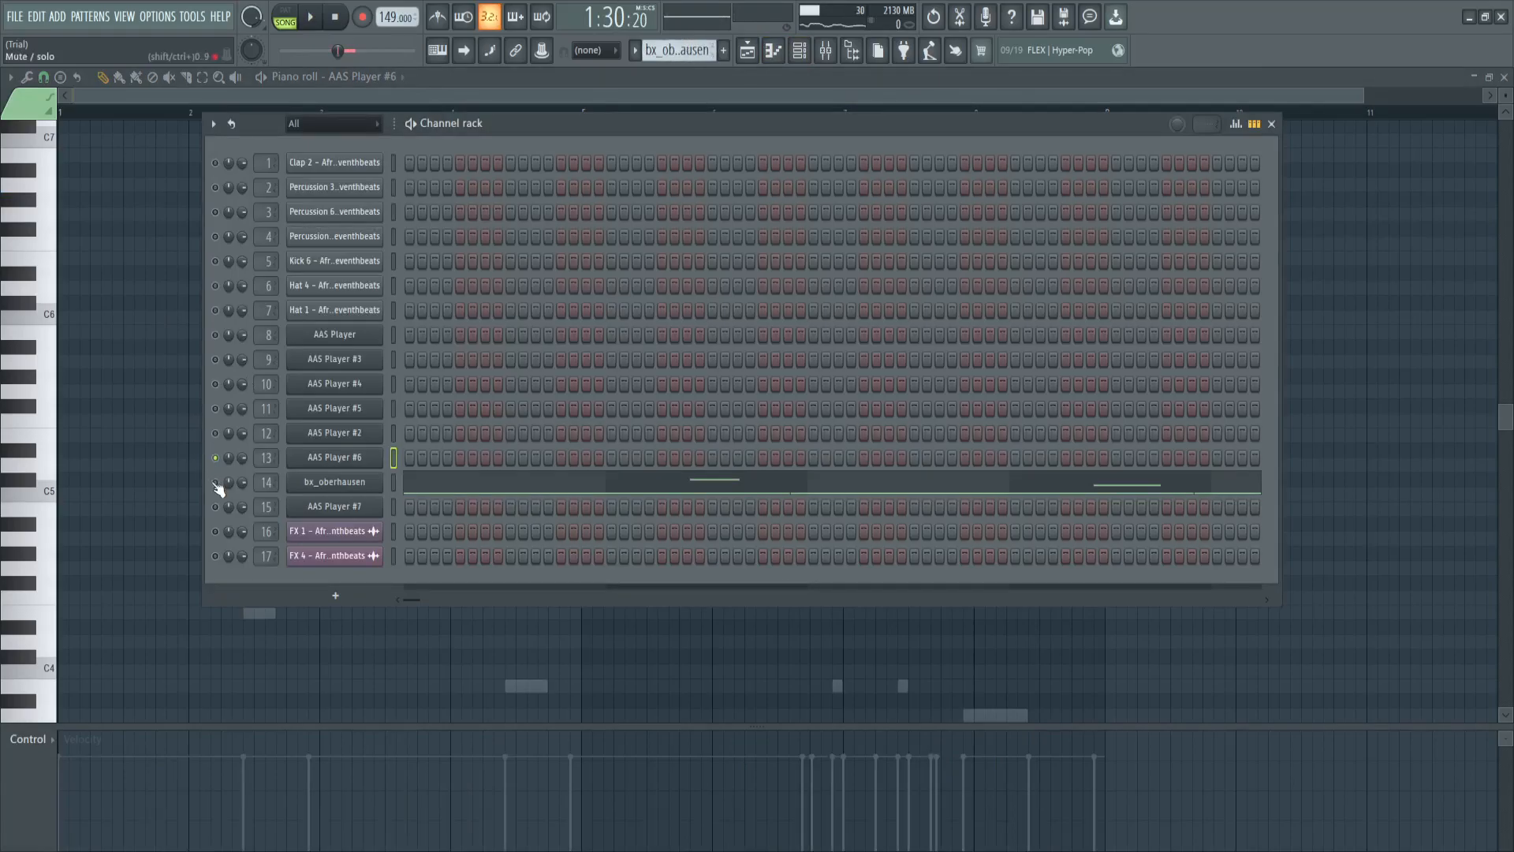
pyautogui.click(338, 482)
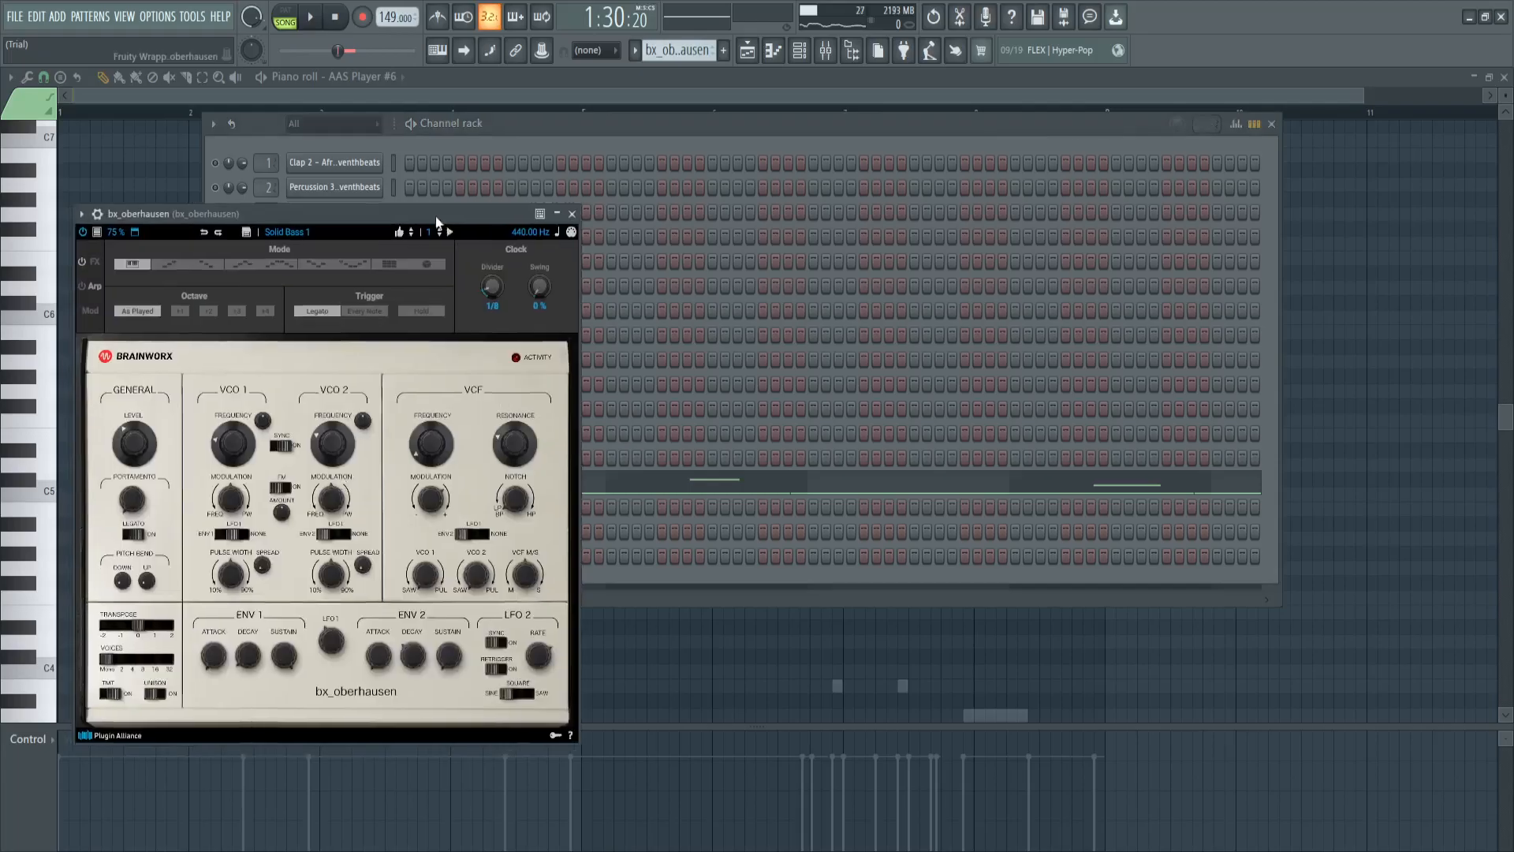
pyautogui.moveTo(431, 217); pyautogui.dragTo(697, 138)
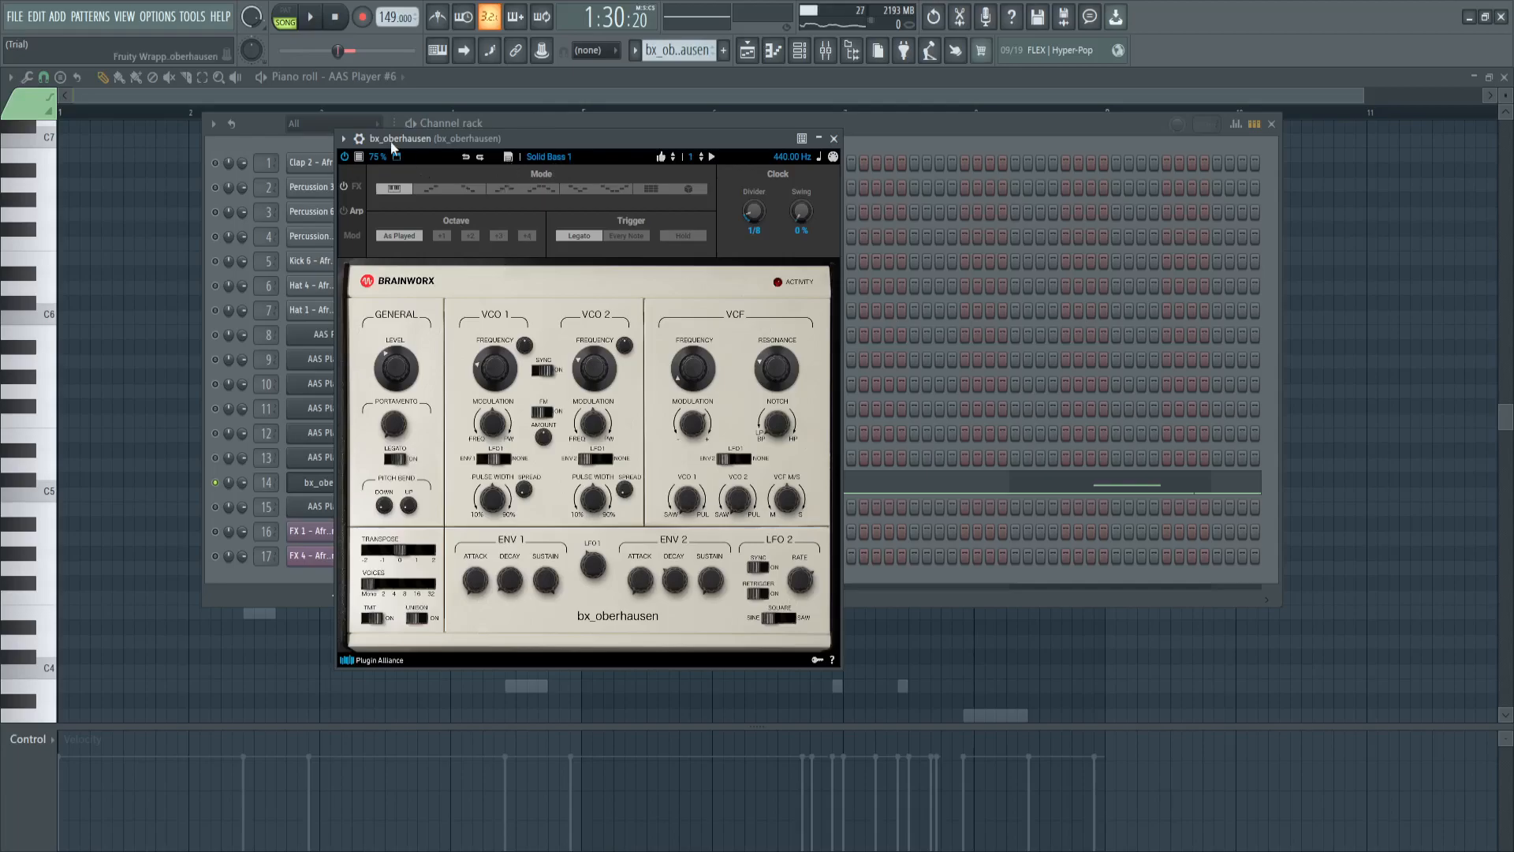
pyautogui.click(834, 138)
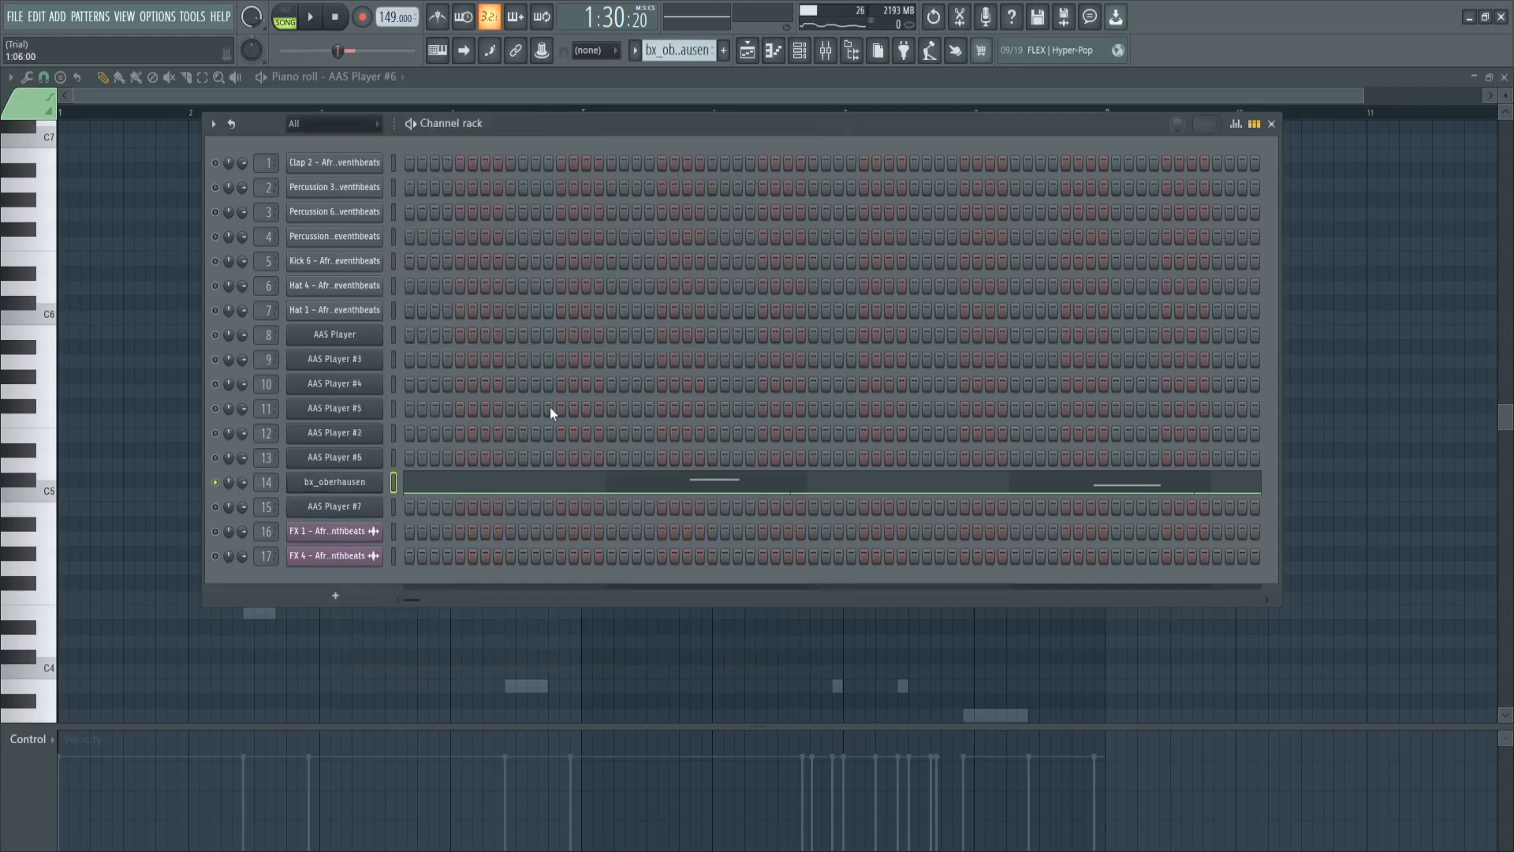
# - Examine the bx_oberhausen bass notes in the piano roll while the loop plays, and return to the channel rack
pyautogui.click(422, 487)
pyautogui.press('space')
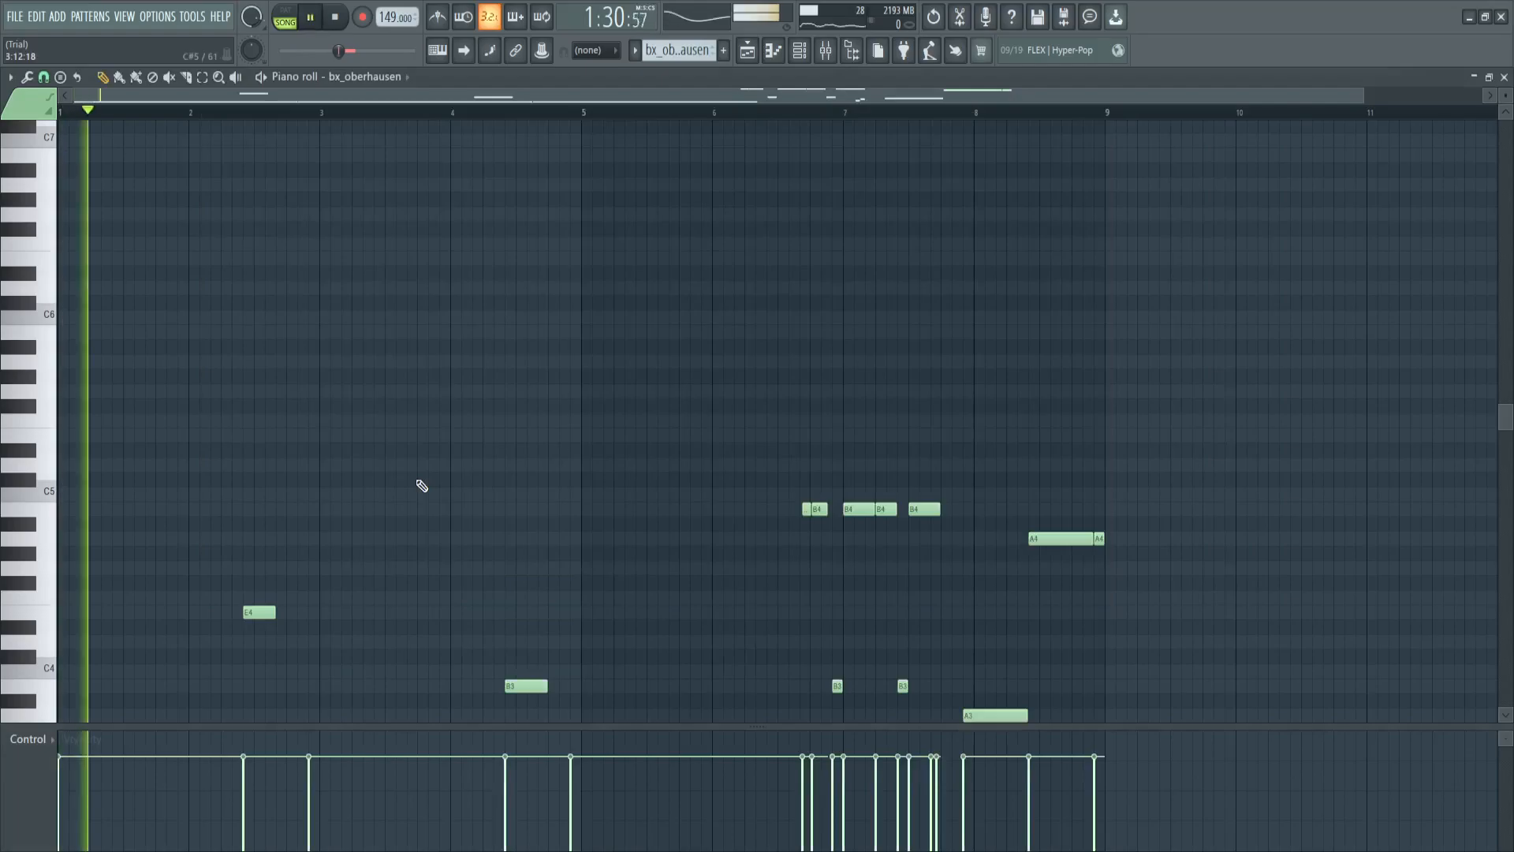
pyautogui.scroll(-4, 422, 487)
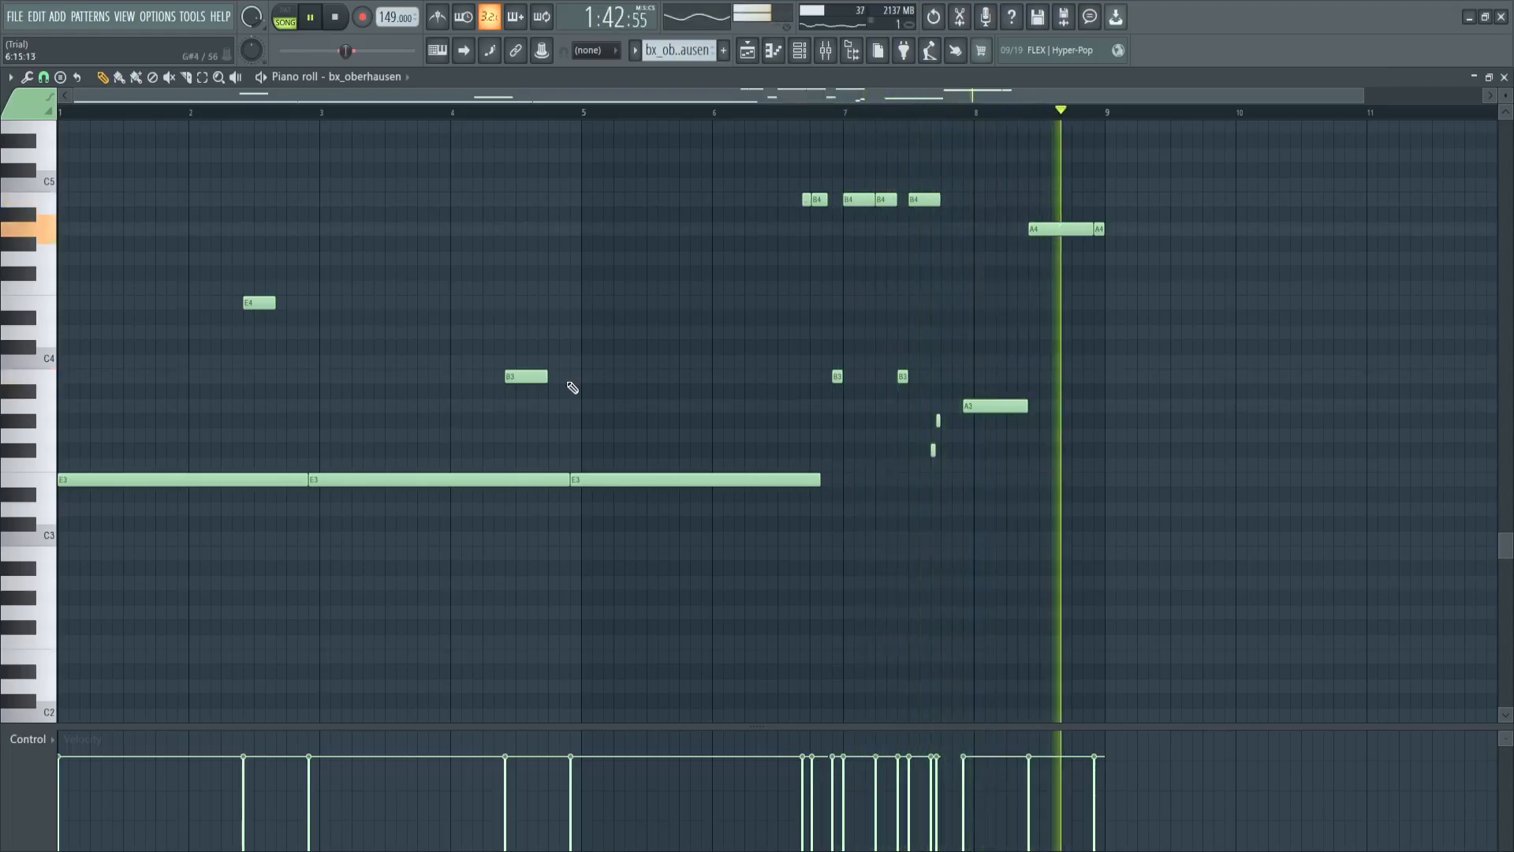
pyautogui.press('space')
pyautogui.click(800, 52)
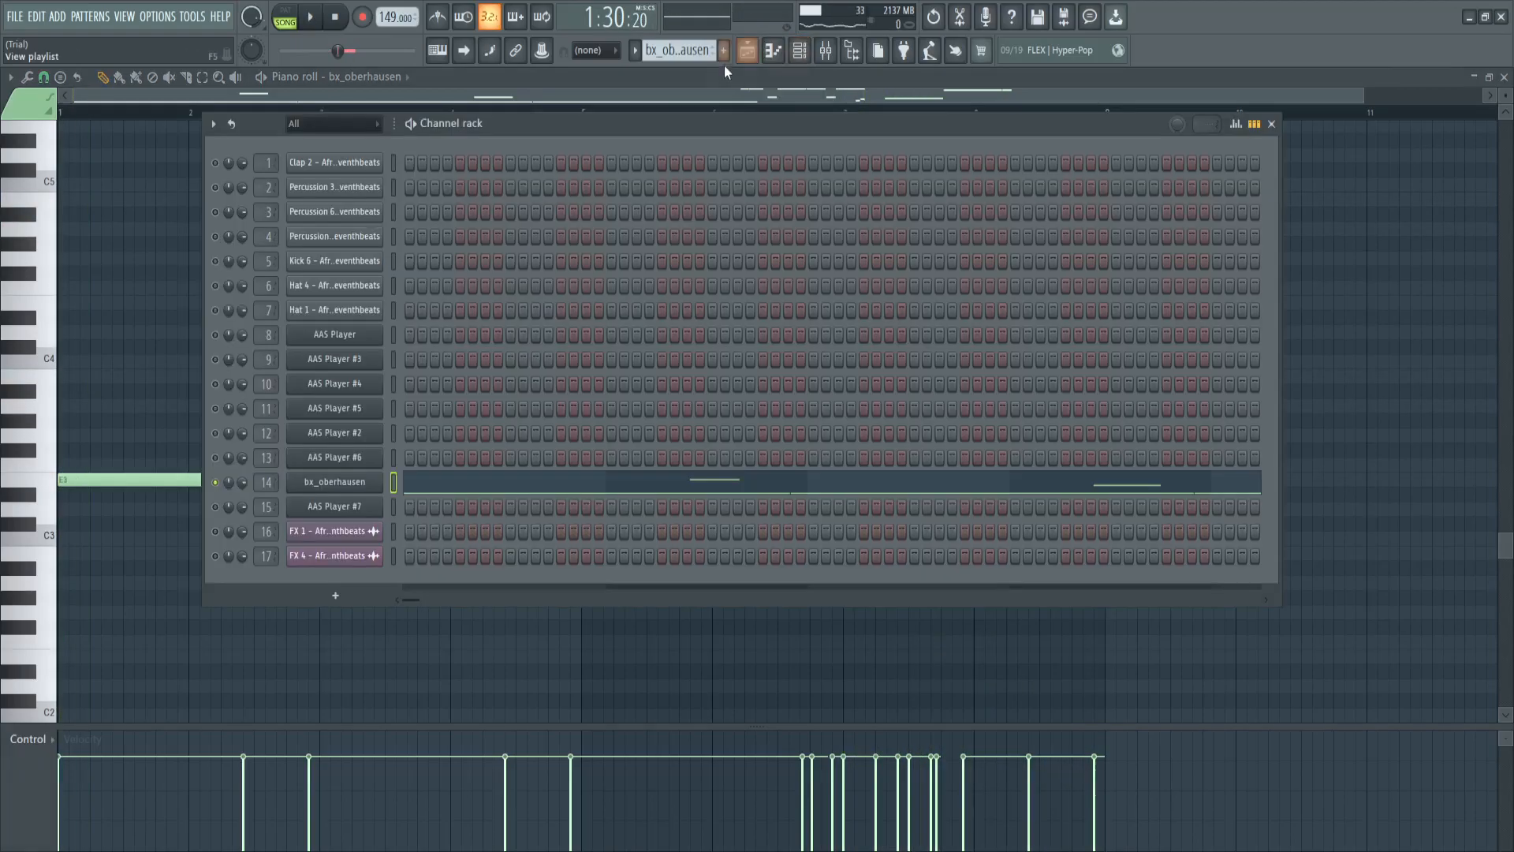
# - Switch to Pattern 15 with AAS Player #7 soloed, and examine its sustained bass notes in the piano roll while the loop plays
pyautogui.scroll(-1, 697, 49)
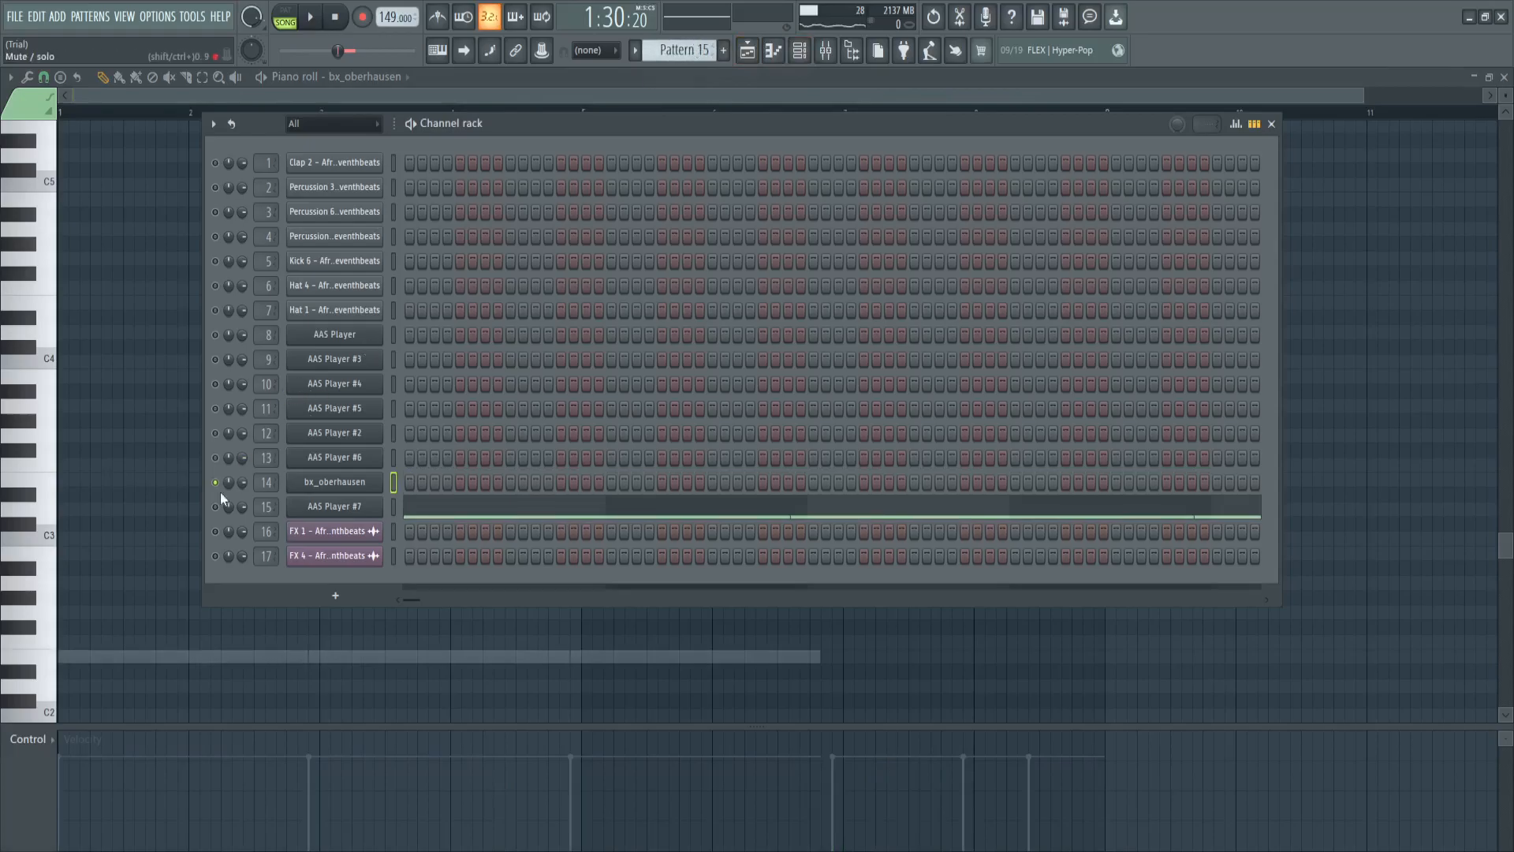
pyautogui.click(424, 512)
pyautogui.scroll(-3, 419, 512)
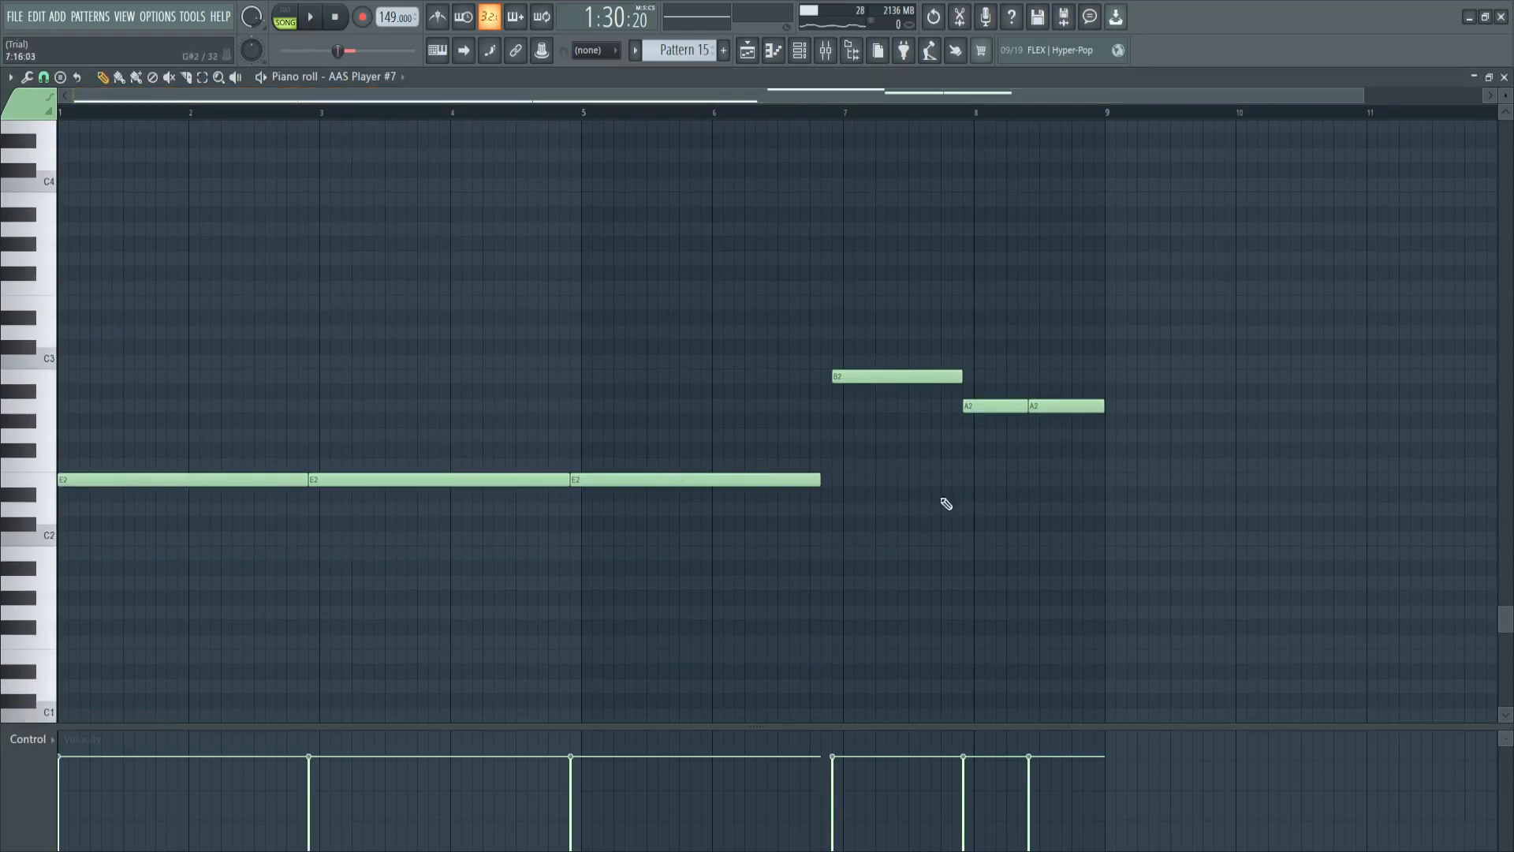
pyautogui.press('space')
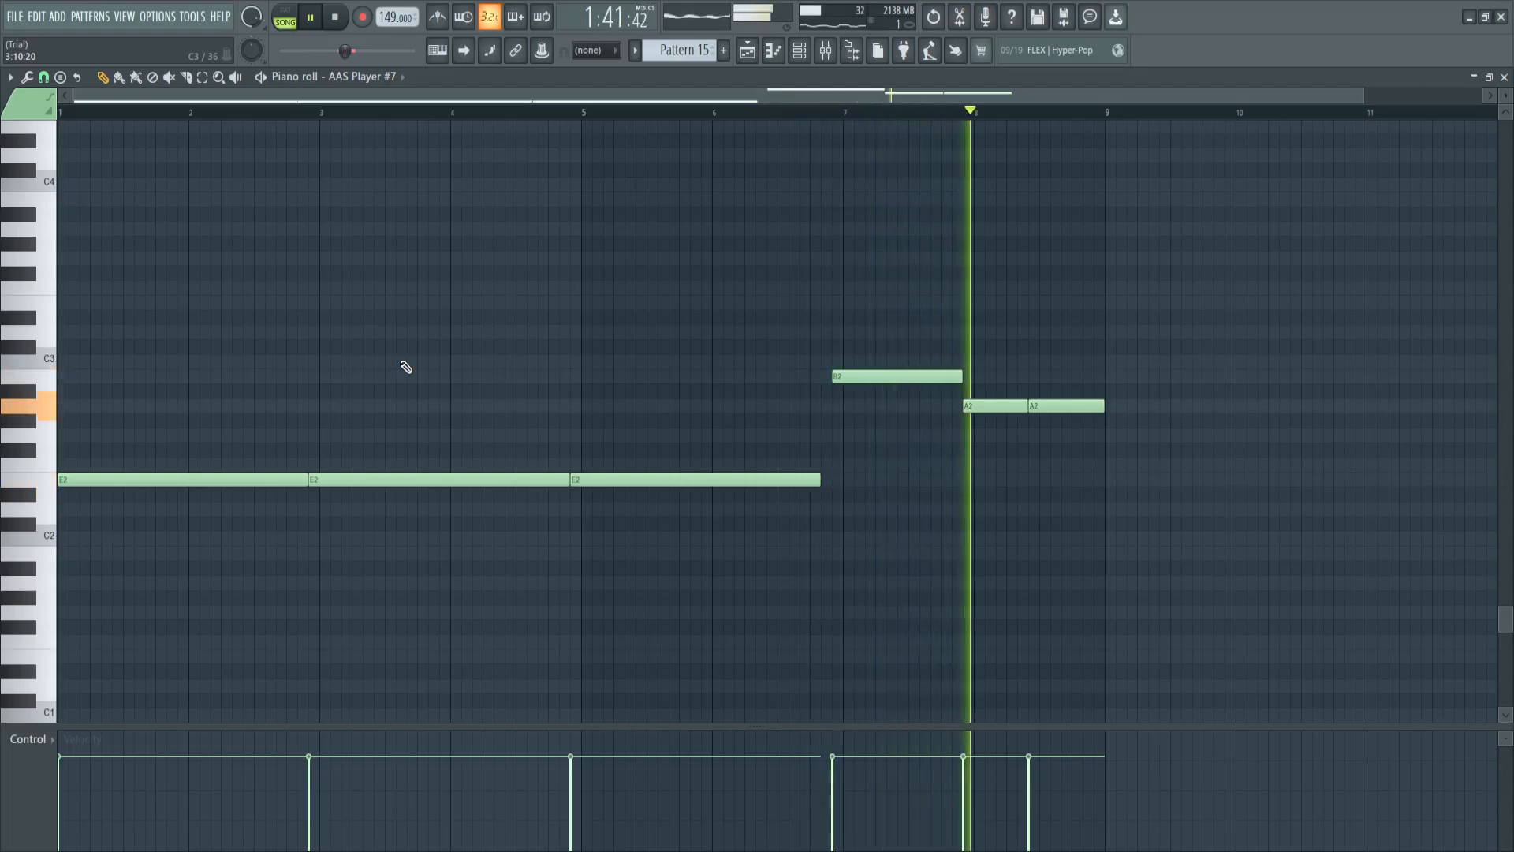
pyautogui.press('space')
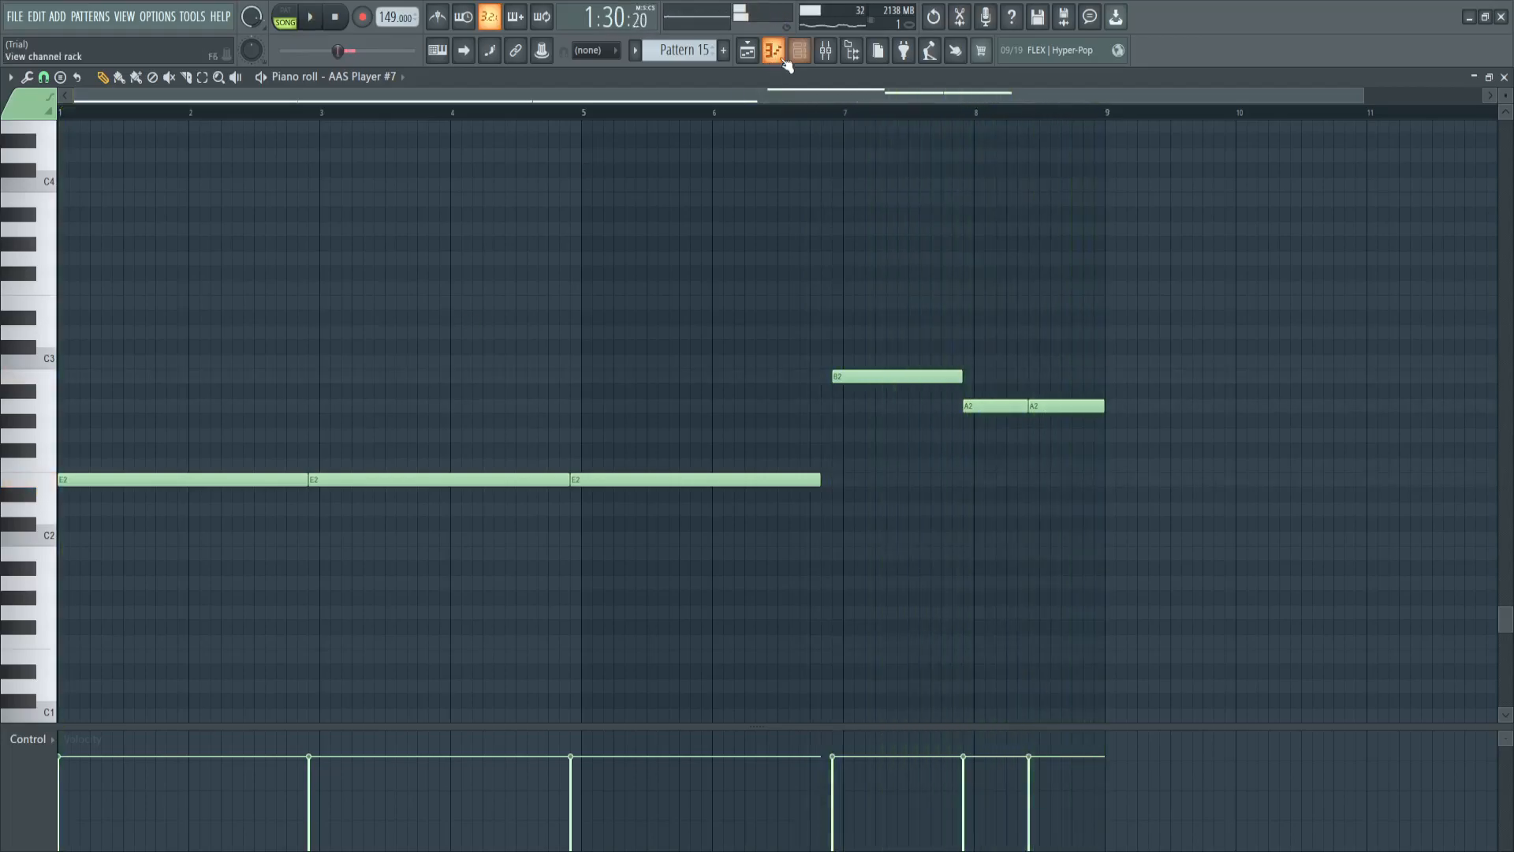
# - Return to the channel rack and check the sound pack and preset of AAS Player #7
pyautogui.click(799, 52)
pyautogui.click(355, 512)
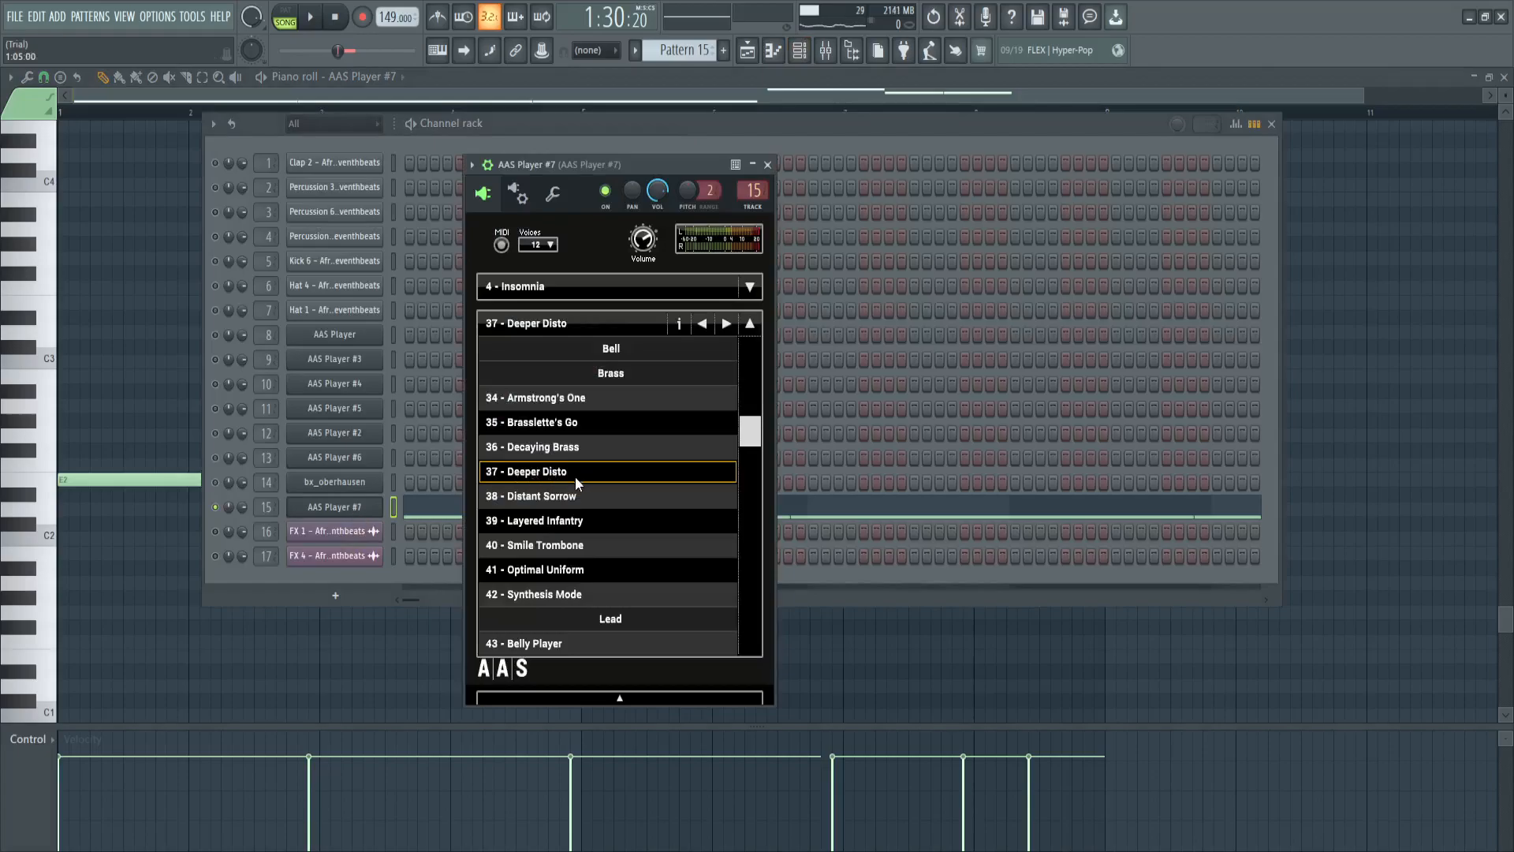
pyautogui.click(767, 165)
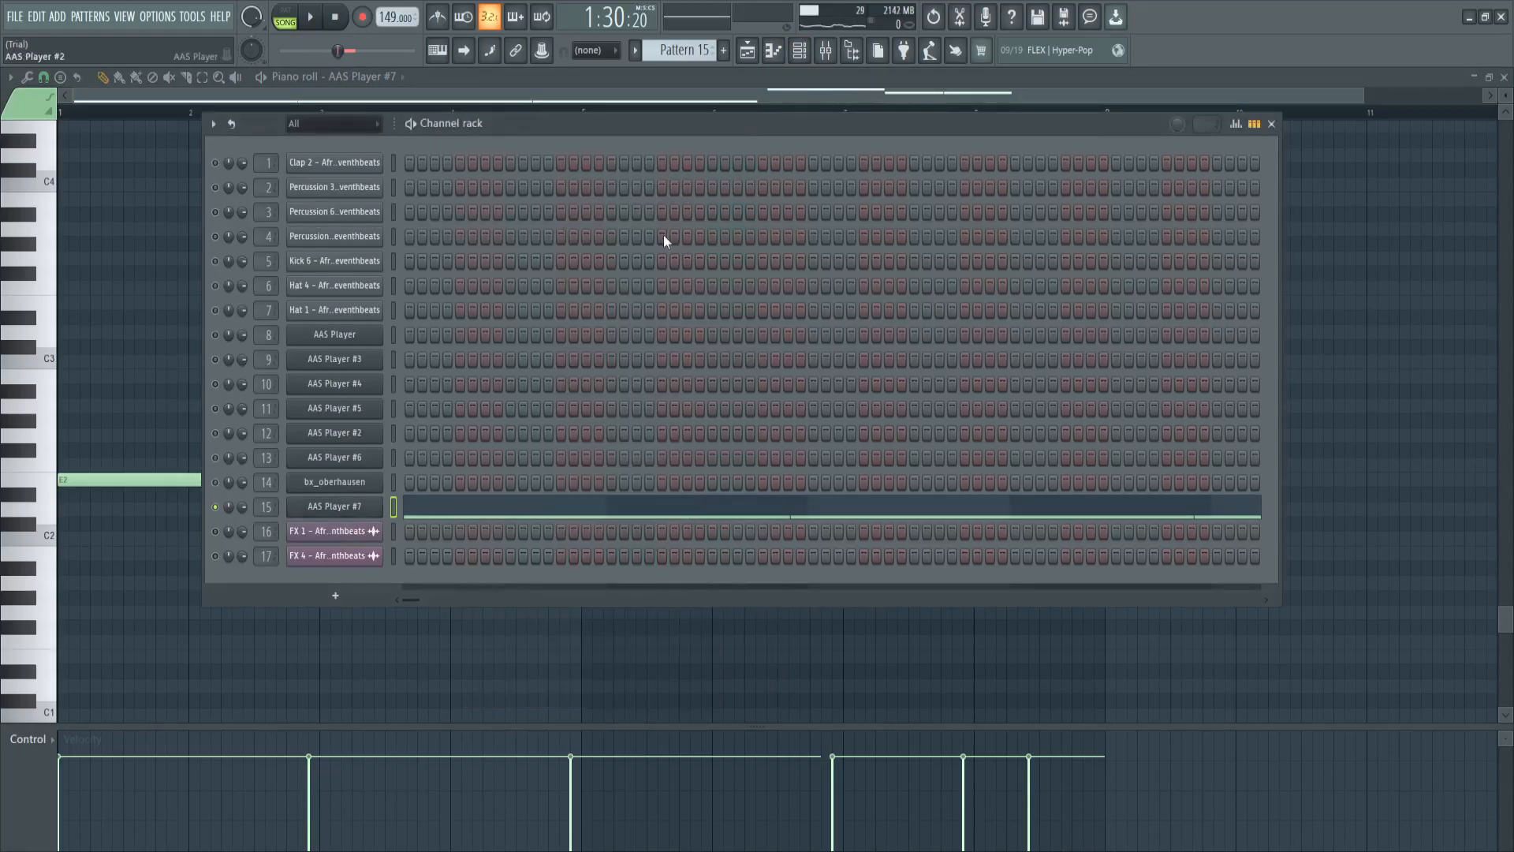
# - Check the FX 1 and FX 4 audio clips' sample settings and waveforms, previewing their sounds
pyautogui.click(350, 536)
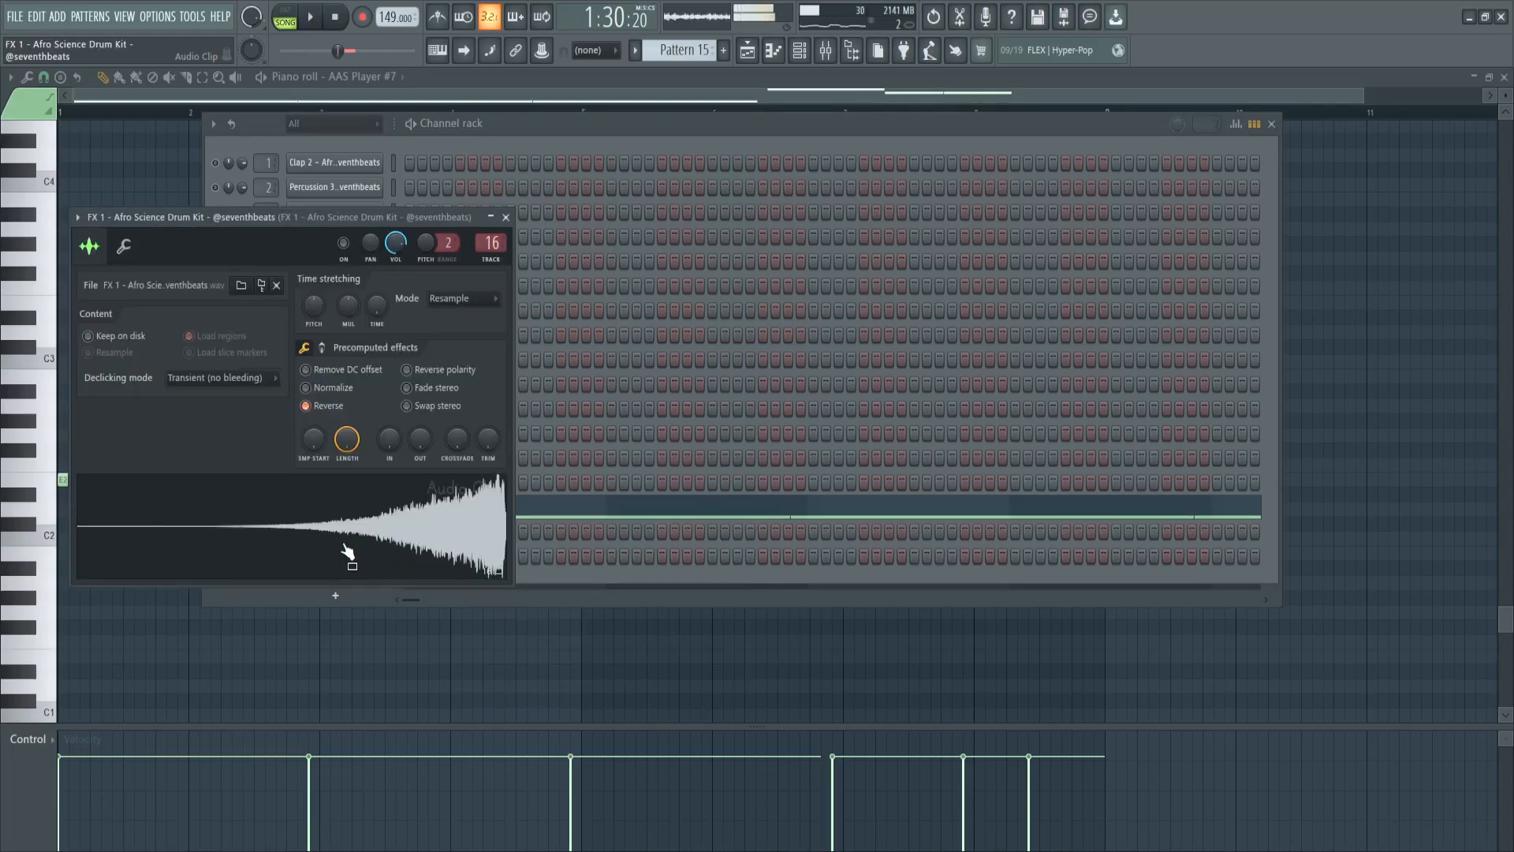
pyautogui.click(505, 217)
pyautogui.press('space')
pyautogui.press('space')
pyautogui.click(363, 553)
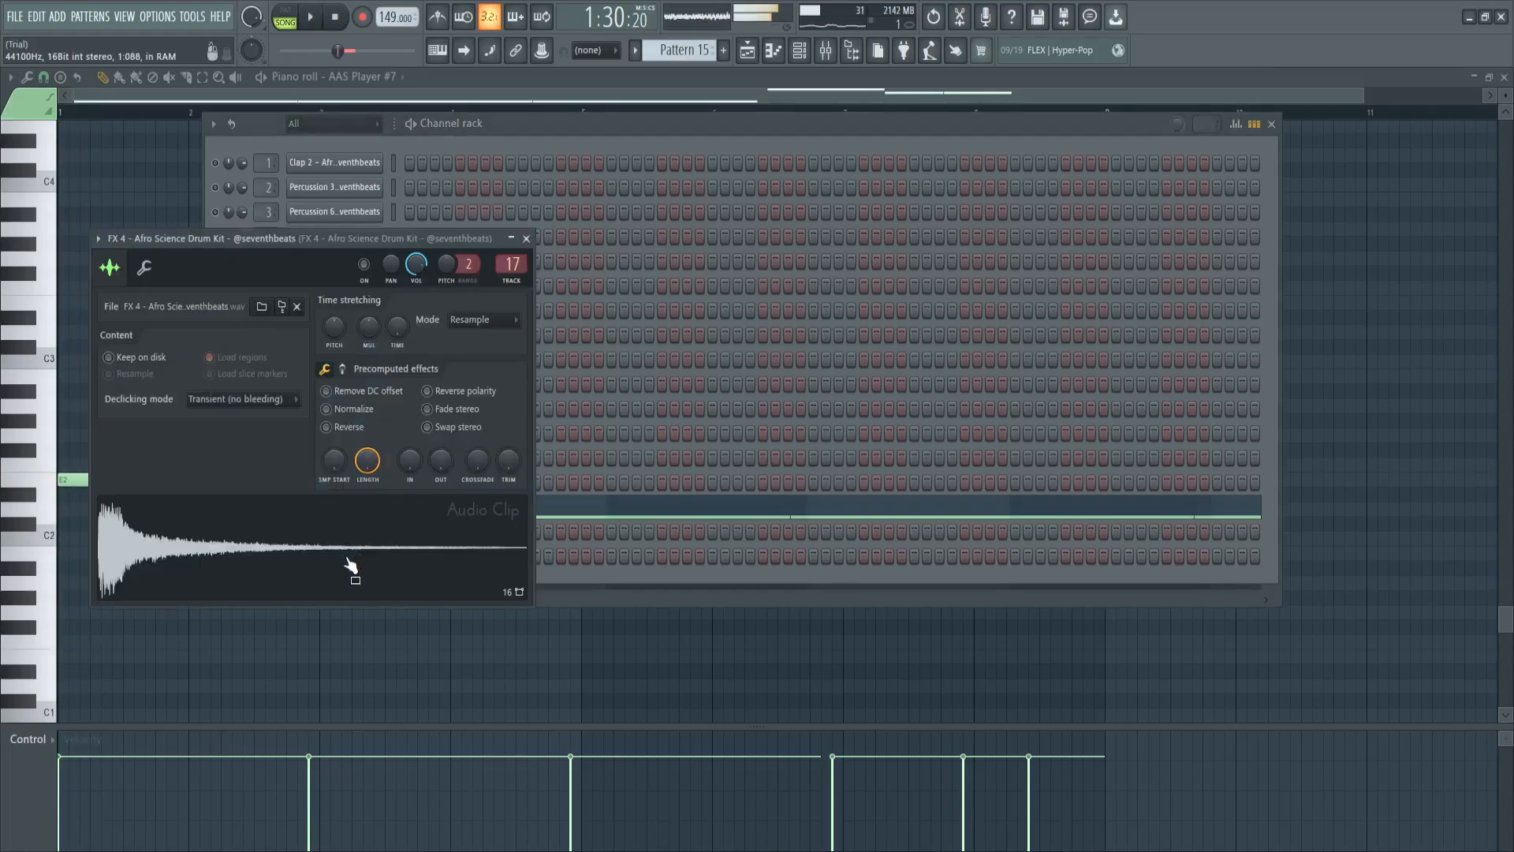
pyautogui.click(526, 239)
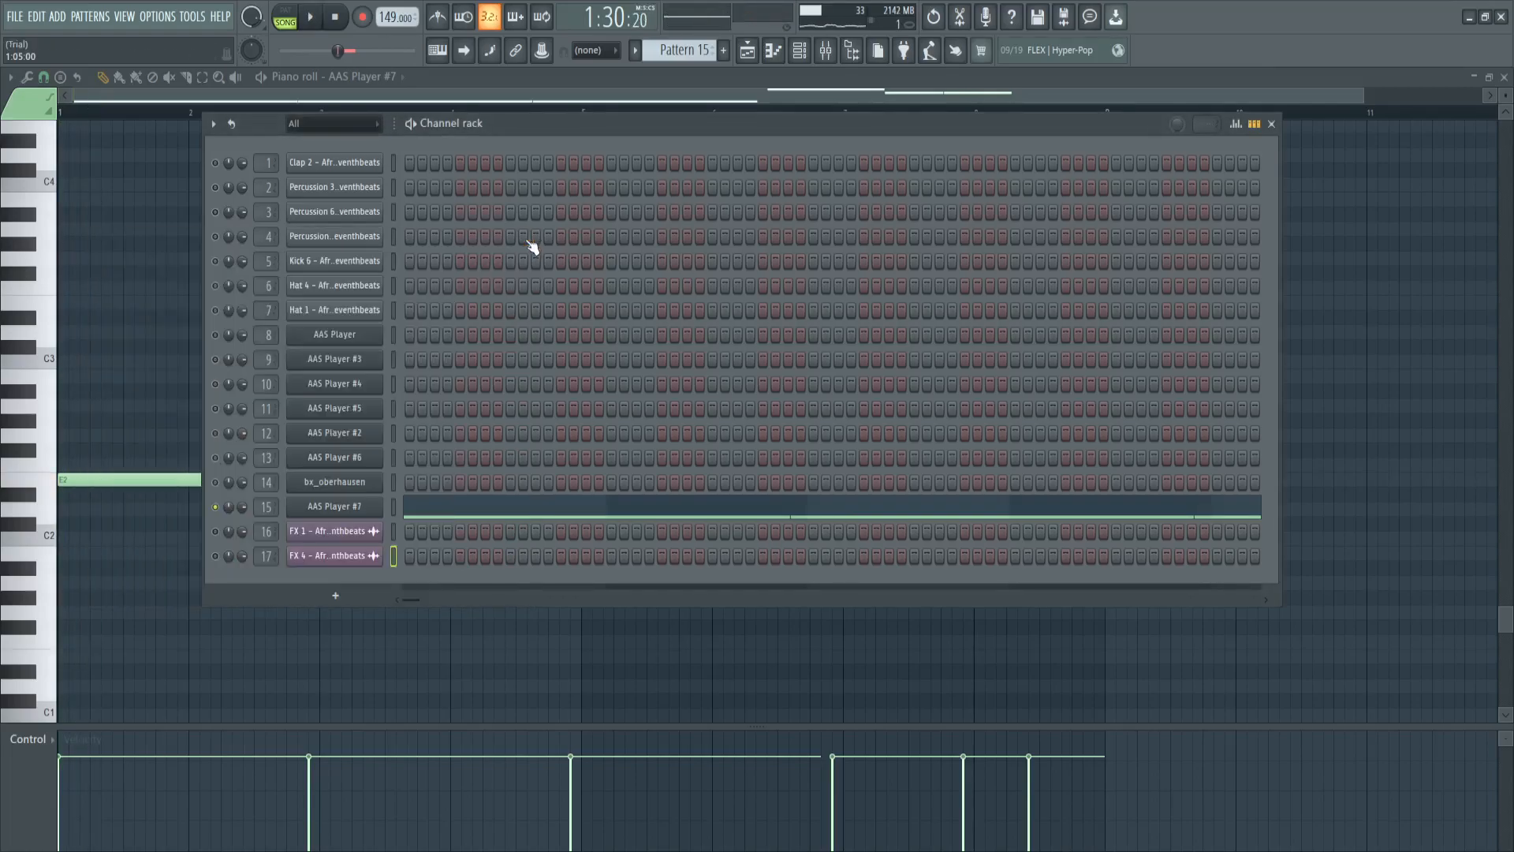
# - Toggle solo on the FX 4 channel and move the playlist's song position to bar 1, clearing the time selection
pyautogui.rightClick(215, 556)
pyautogui.click(749, 52)
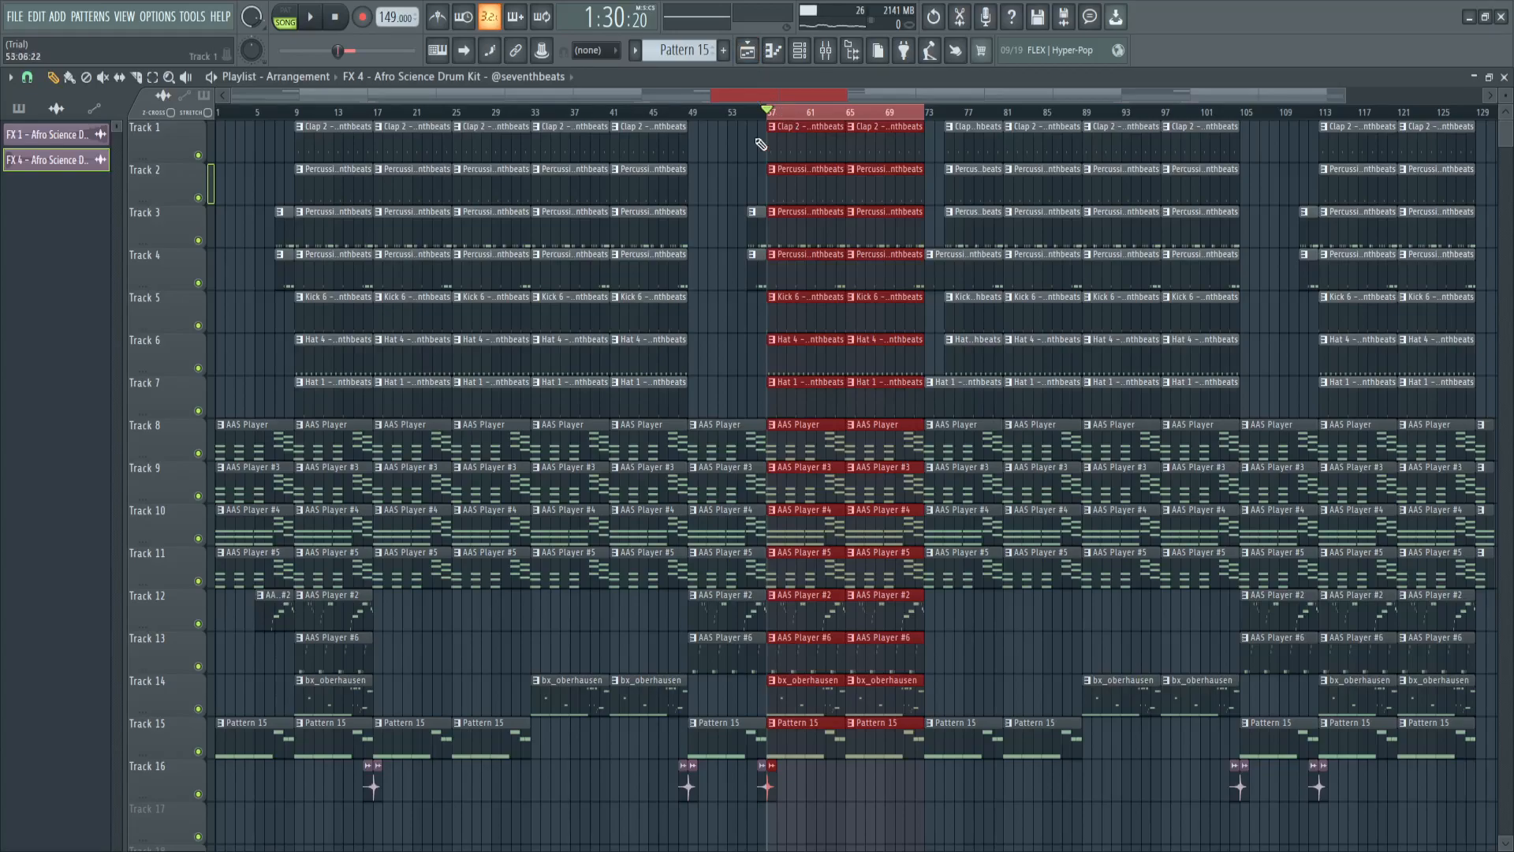
pyautogui.click(225, 118)
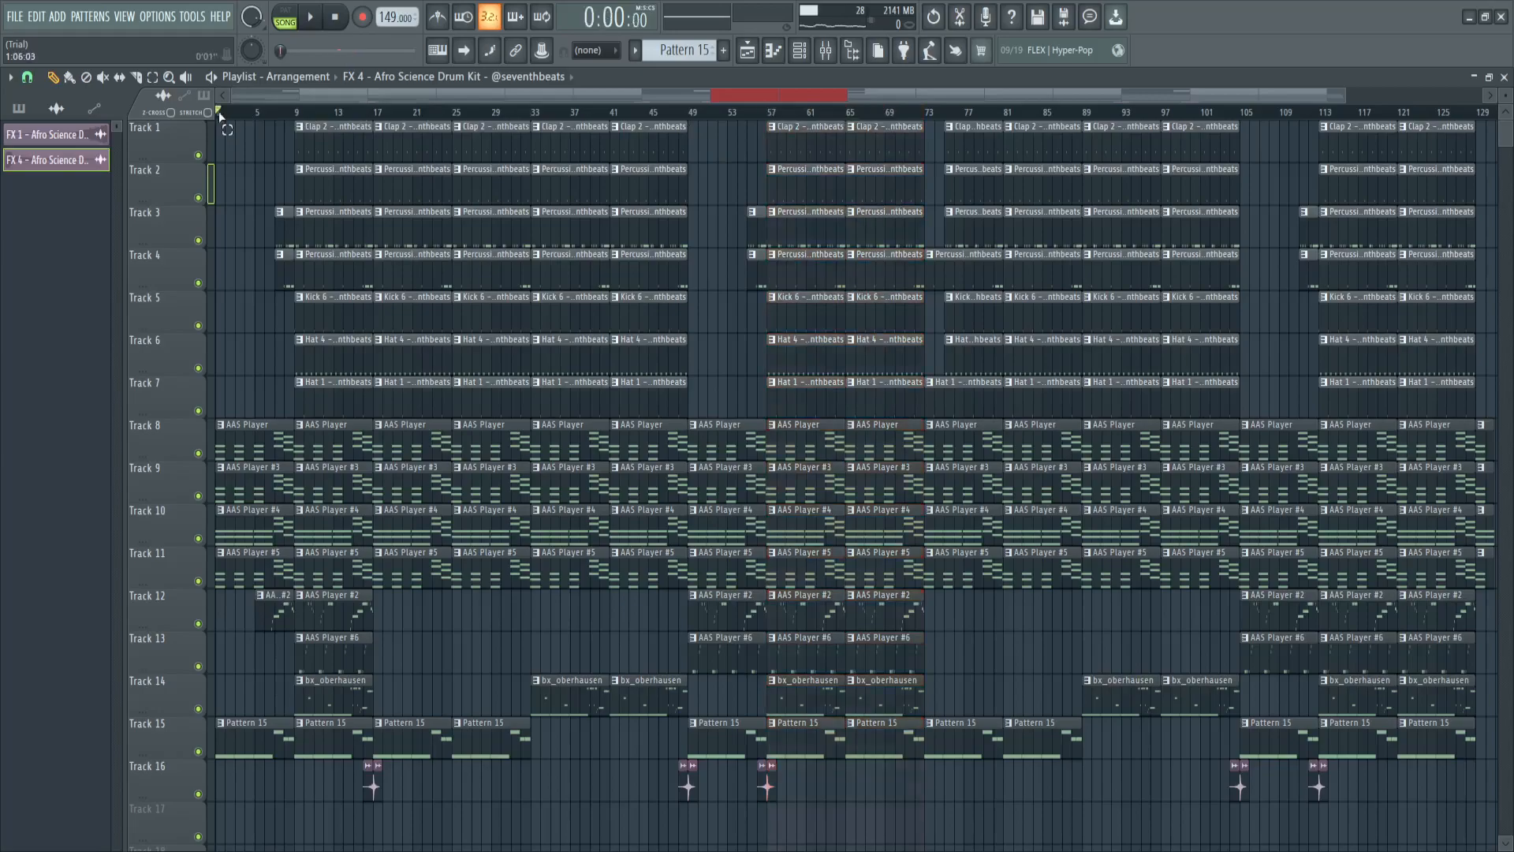